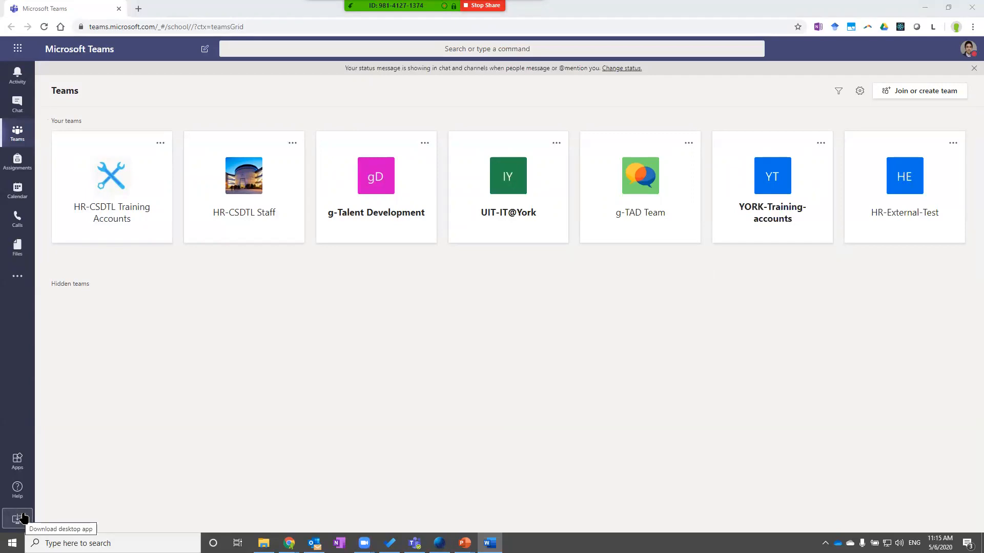
- Switch to the Microsoft Teams desktop app and review the theme, layout and application options in its General settings
mouse_move(415, 543)
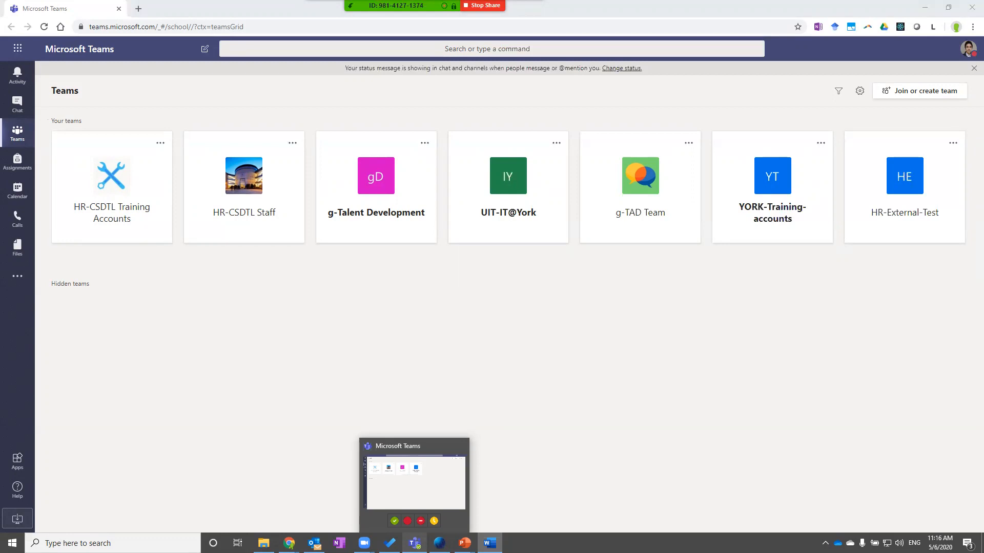
left_click(414, 543)
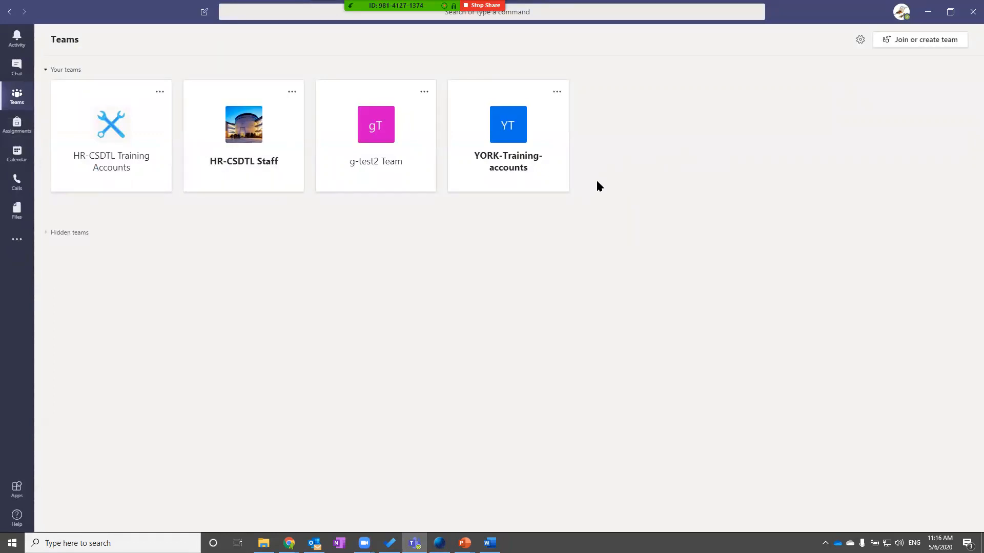
left_click(904, 21)
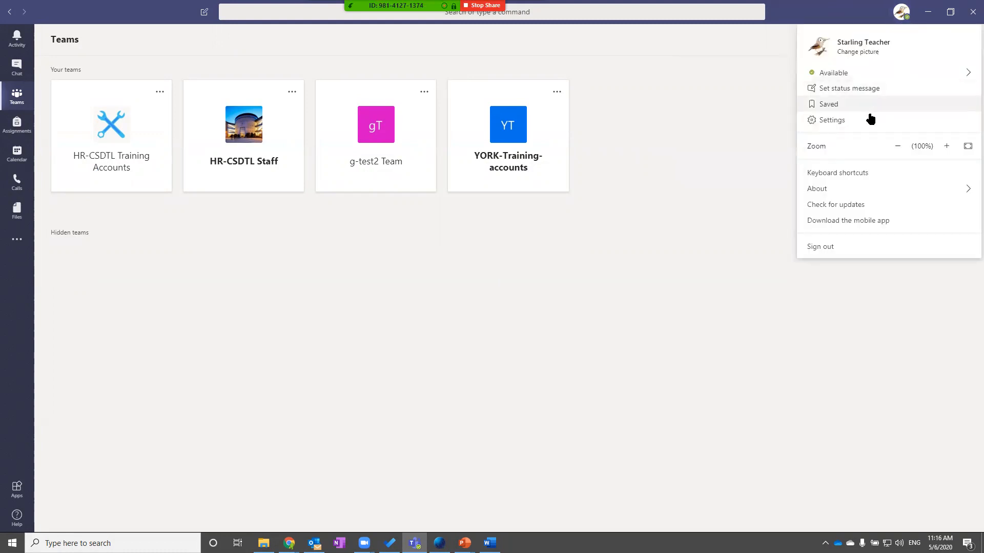
left_click(832, 120)
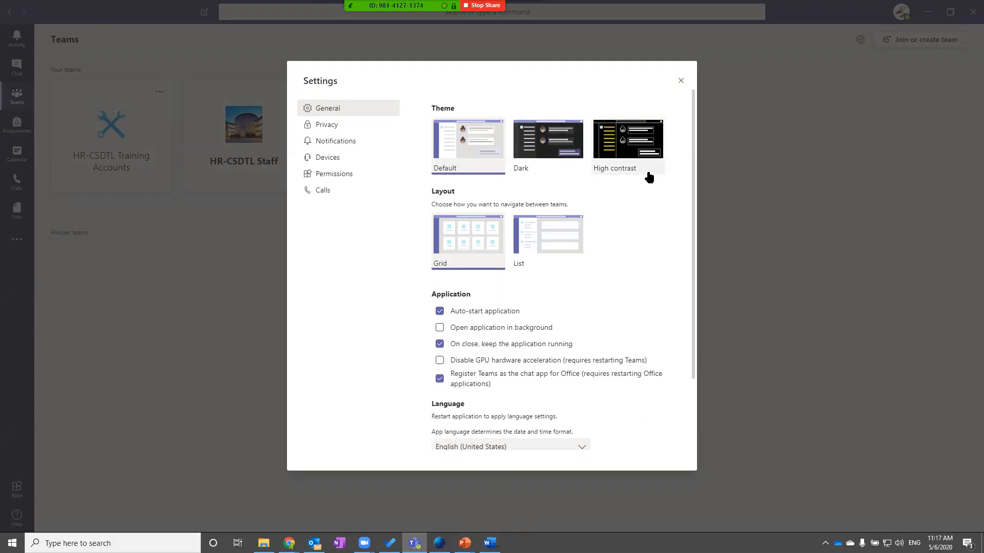
left_click(681, 81)
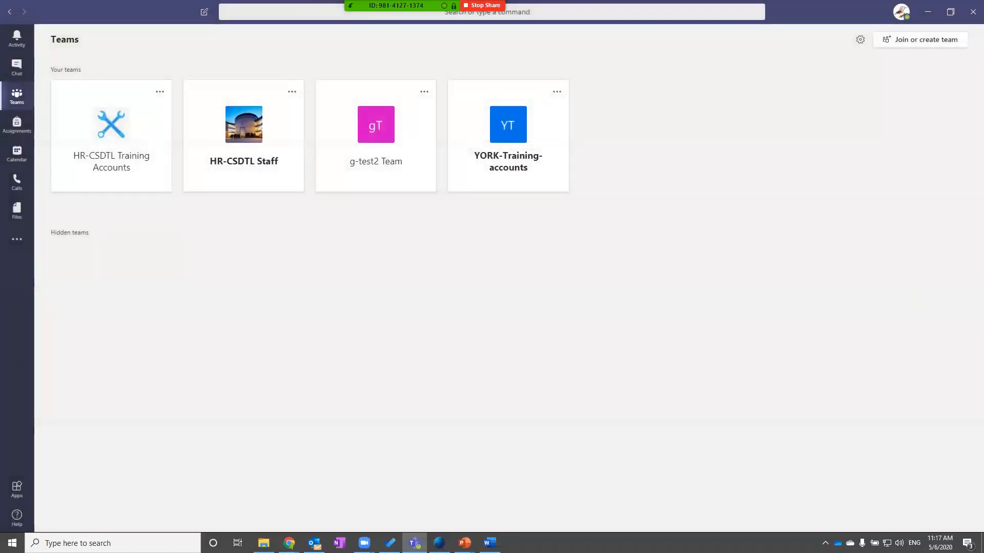
- Switch to the PowerPoint slide show and advance to the "Message Types in Teams" slide
key("alt+Tab")
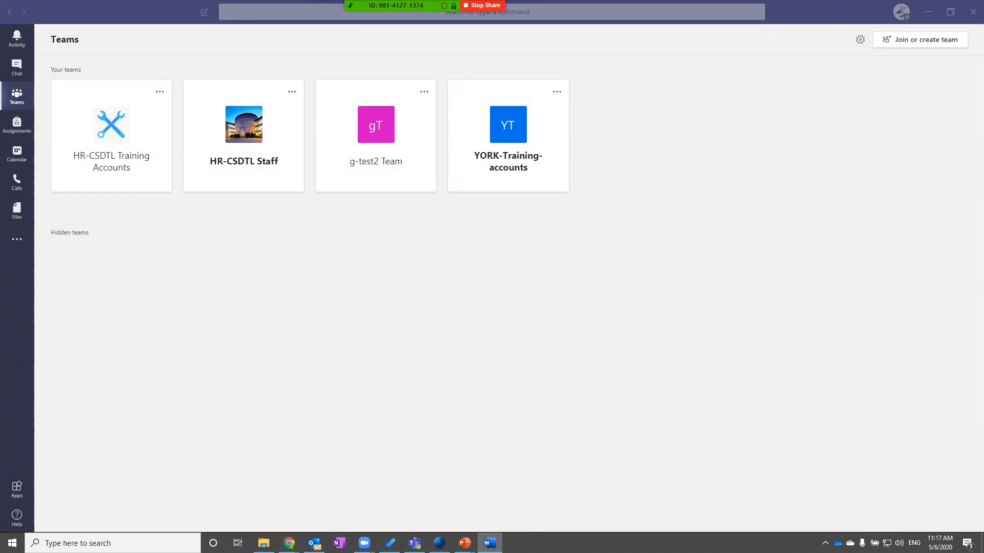
key("alt+Tab")
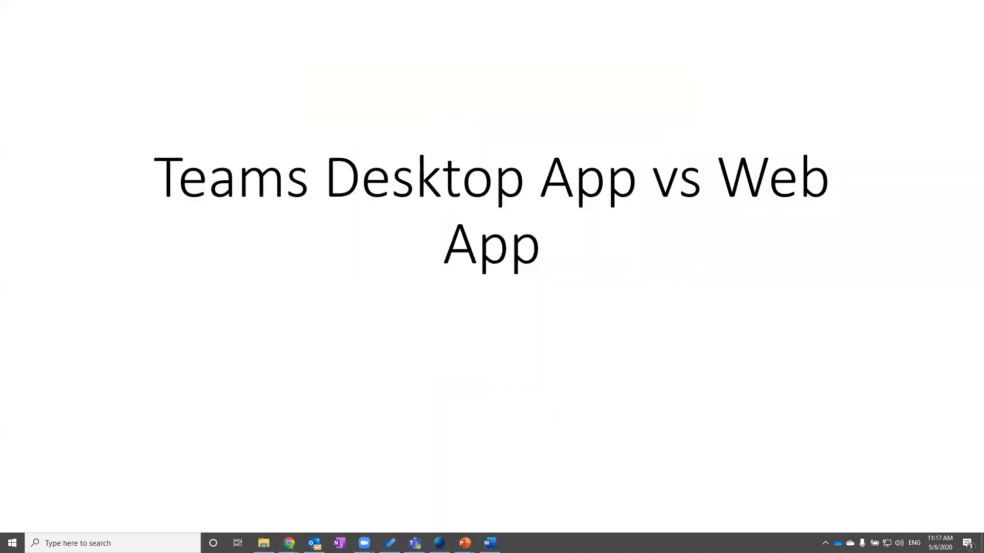
key("Right")
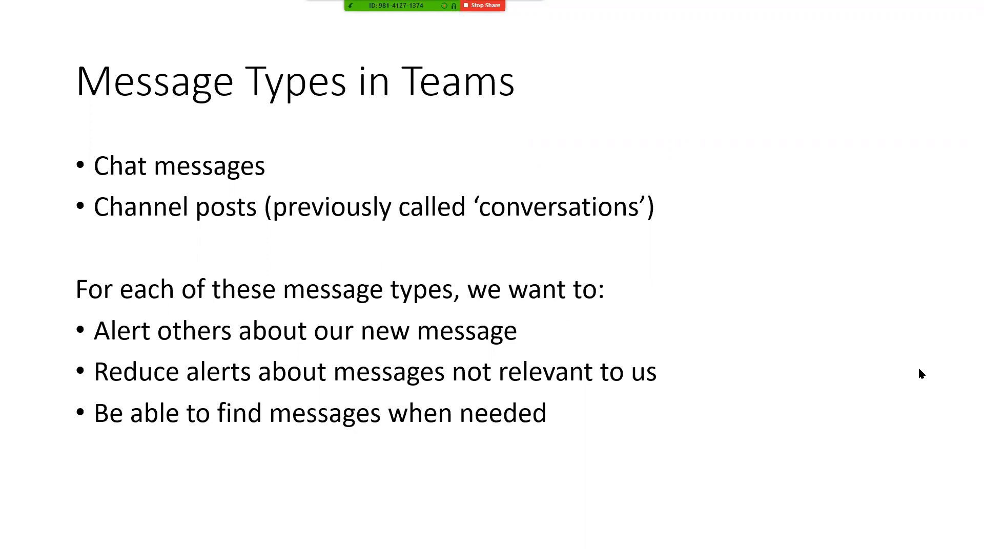
- Return to Microsoft Teams and examine the Project X group chat and a one-on-one chat
key("alt+Tab")
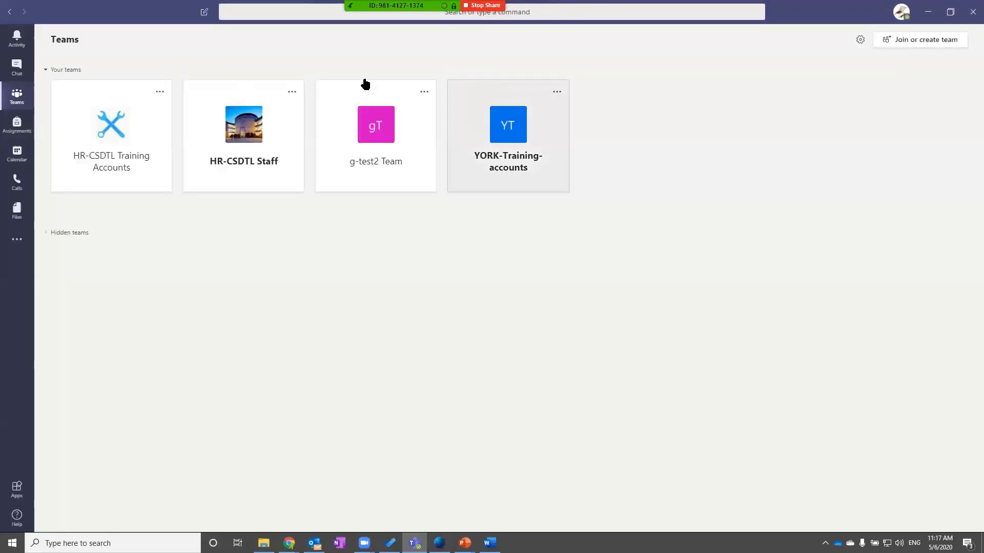
left_click(20, 74)
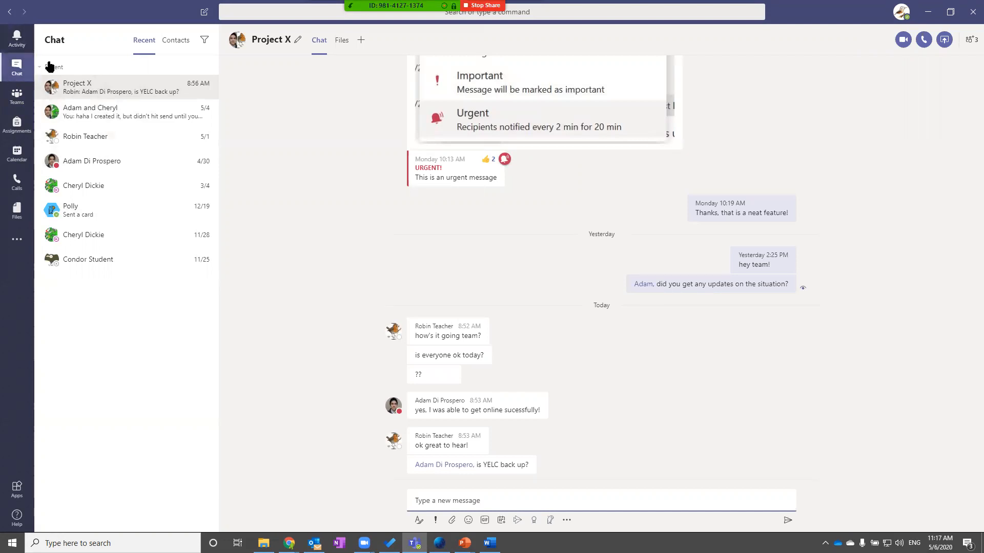
left_click(87, 88)
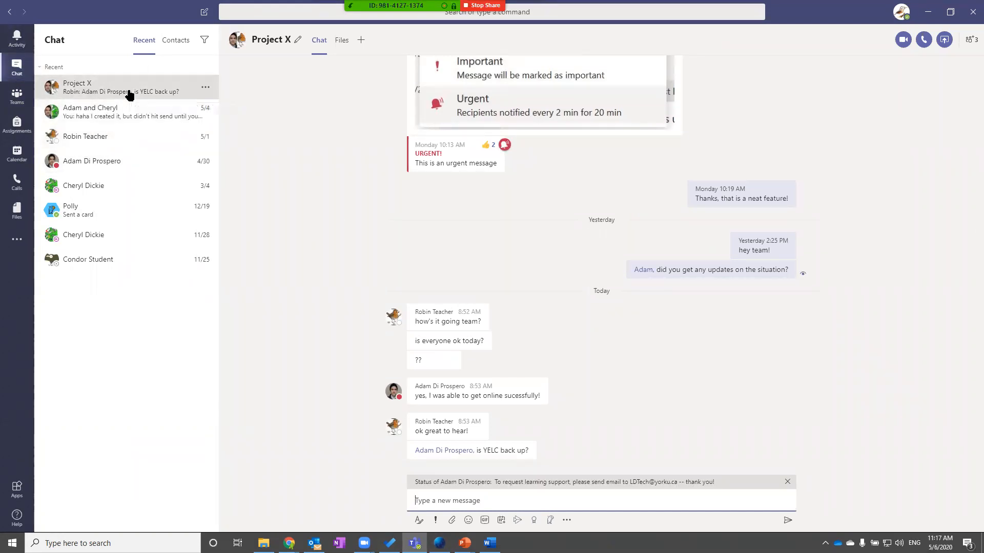
scroll(569, 374, "up", 5)
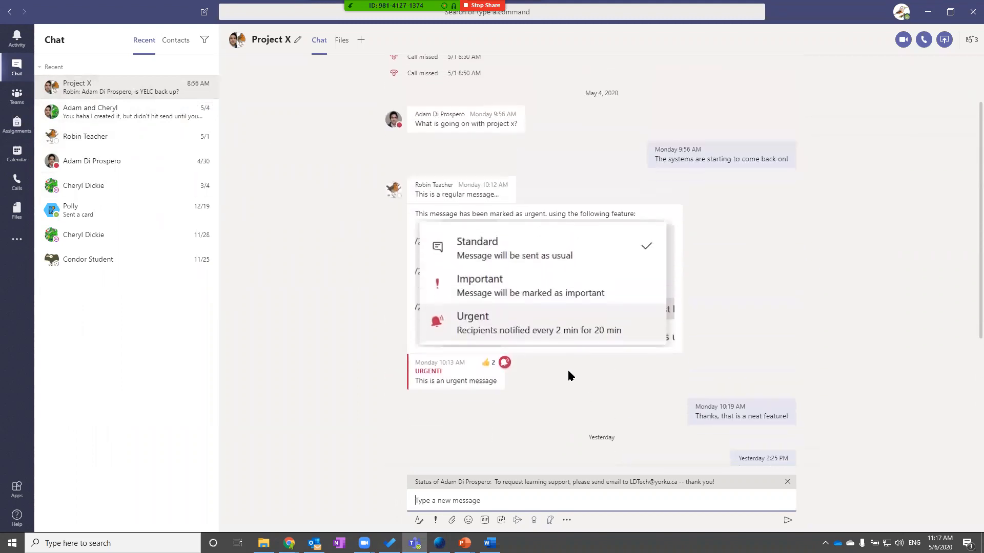
left_click(72, 140)
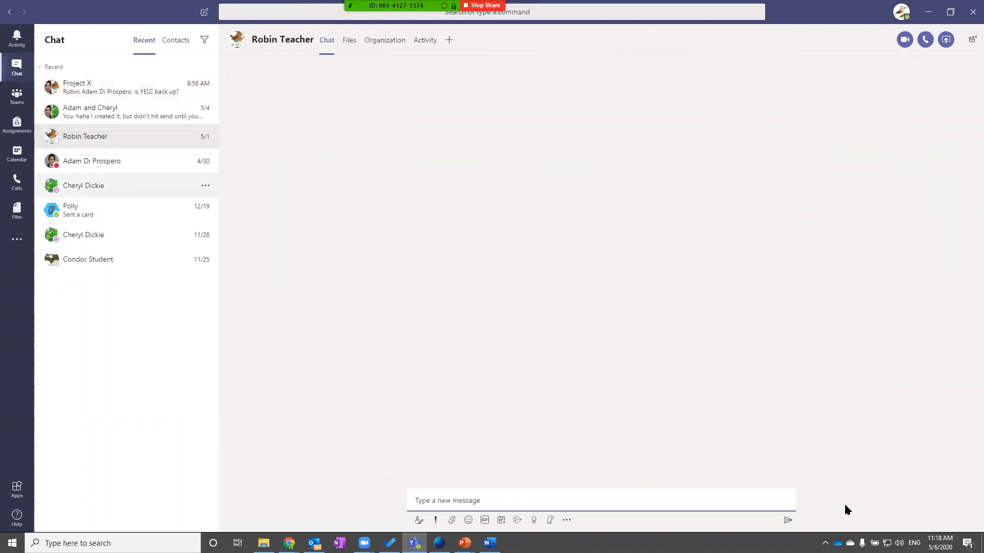
key("alt+Tab")
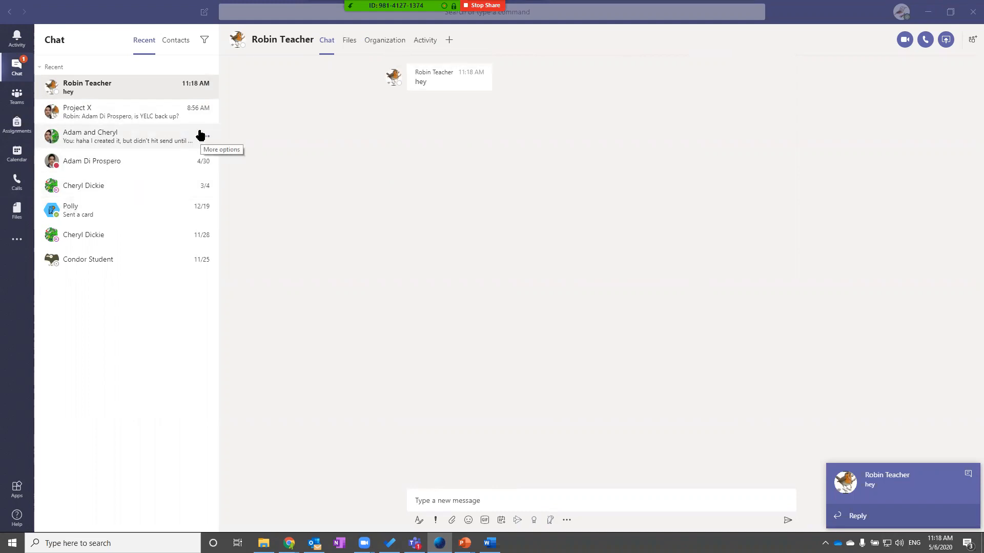
- Open the HR-CSDTL Training Accounts team and look through the earlier posts in its General channel
left_click(15, 99)
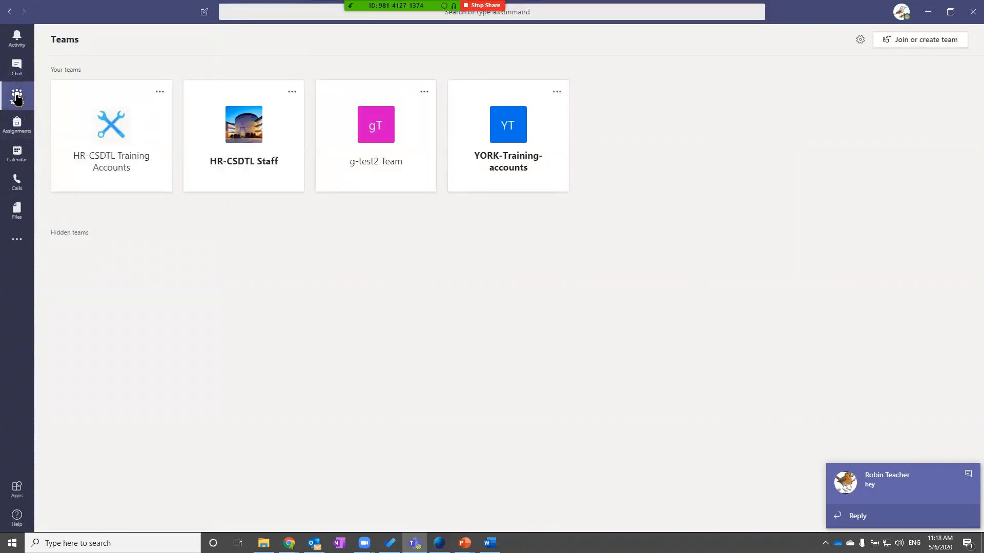
left_click(101, 151)
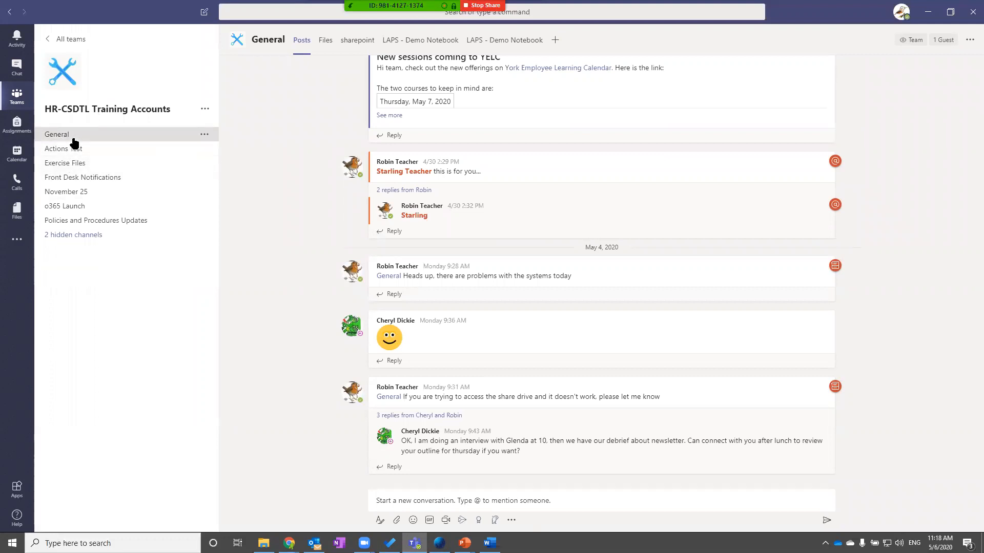
scroll(582, 277, "up", 3)
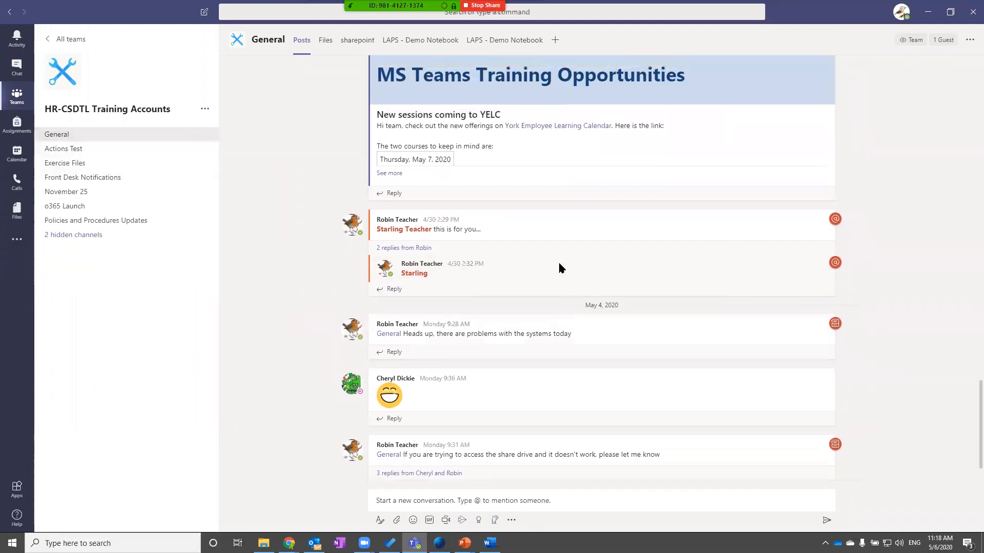
scroll(520, 141, "down", 3)
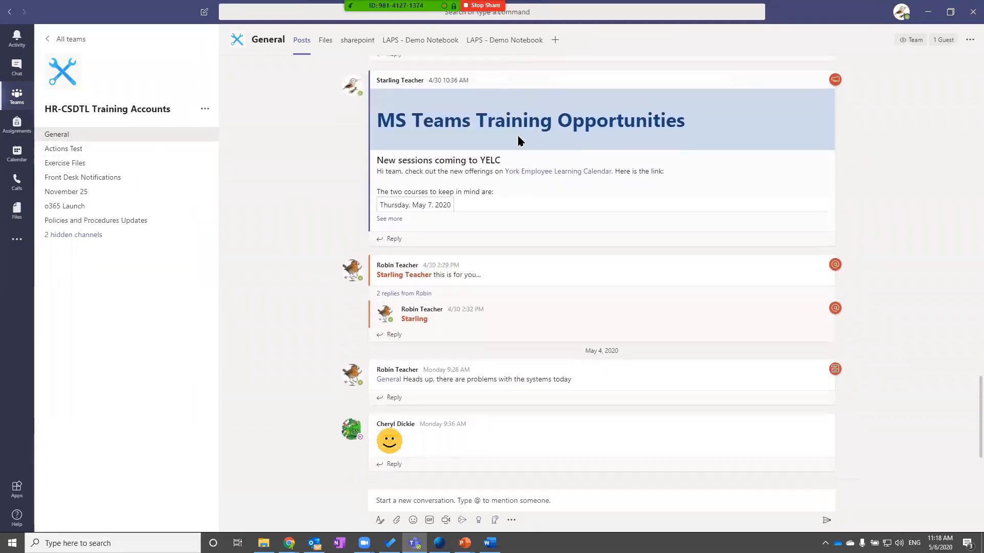
scroll(522, 154, "up", 4)
scroll(535, 190, "up", 2)
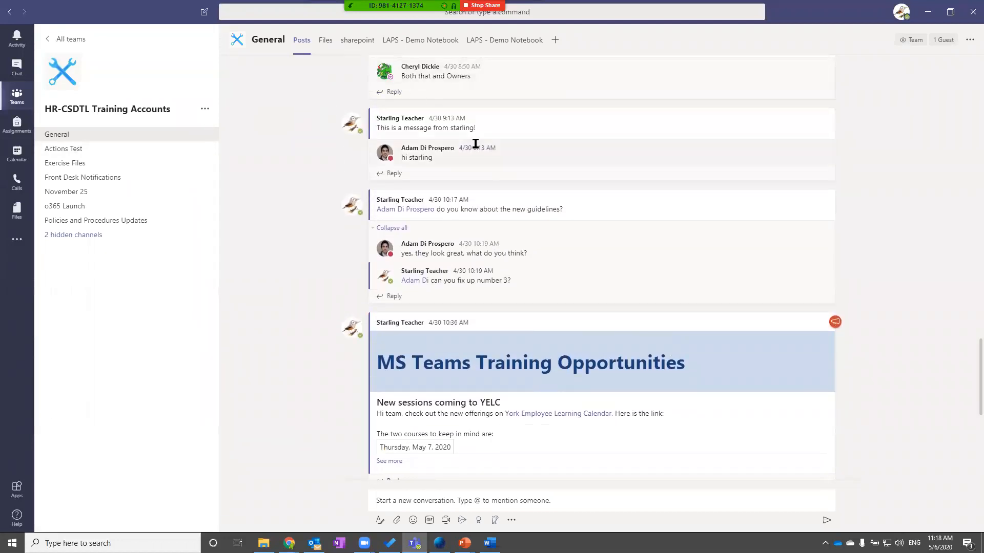
scroll(399, 158, "down", 1)
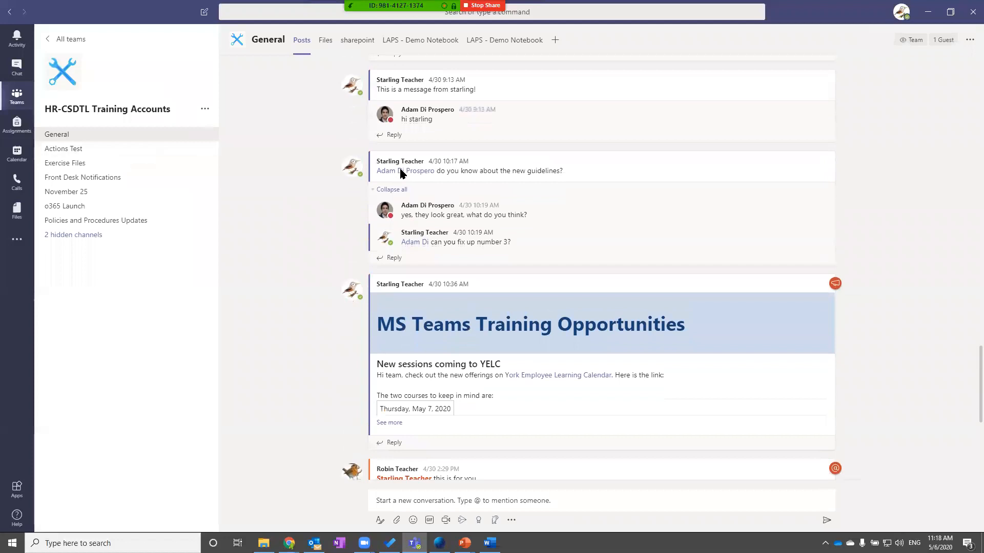
- Reply "fixed :)" to the General channel thread about the new guidelines
left_click(395, 259)
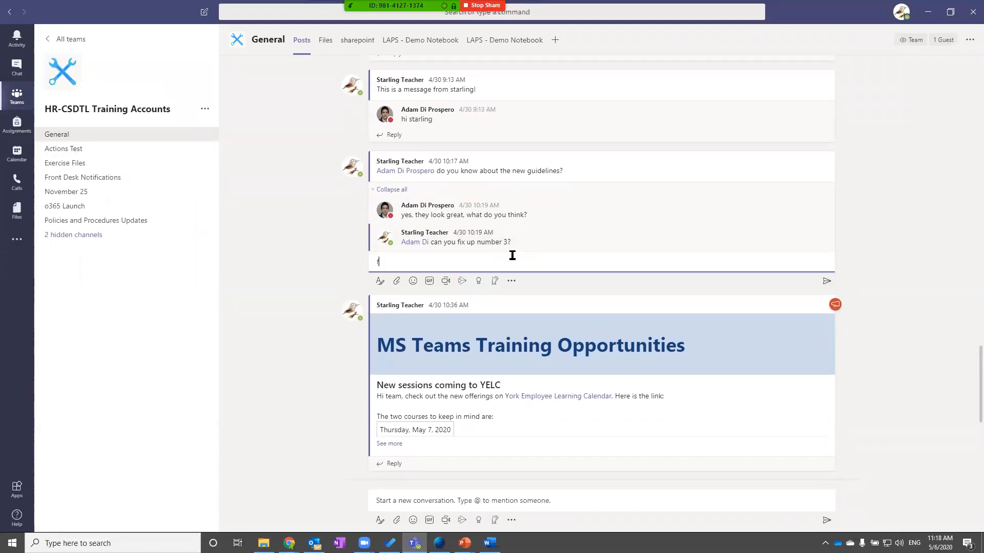
type("fixed :)")
key("Return")
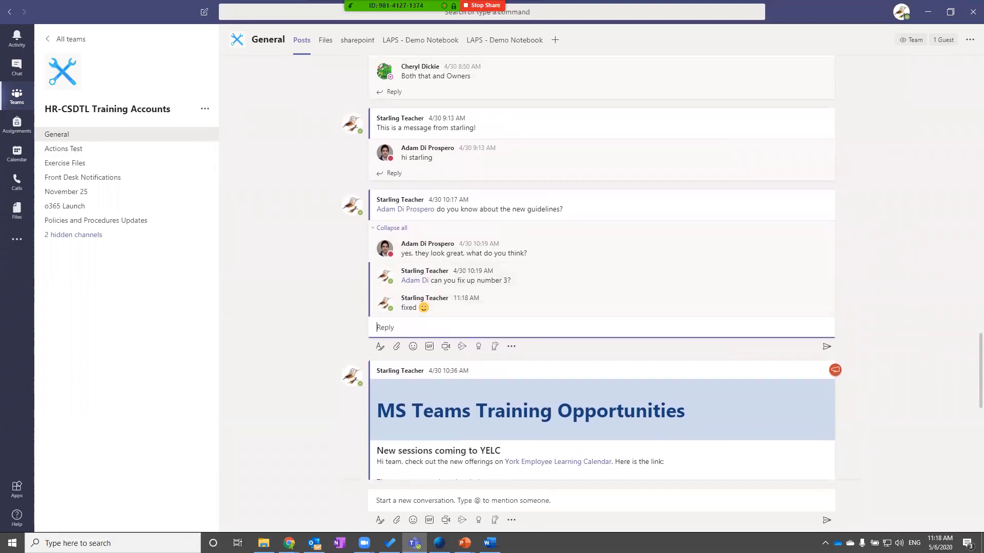
- Compare the Project X group chat with the latest posts in the team's General channel
key("alt+Tab")
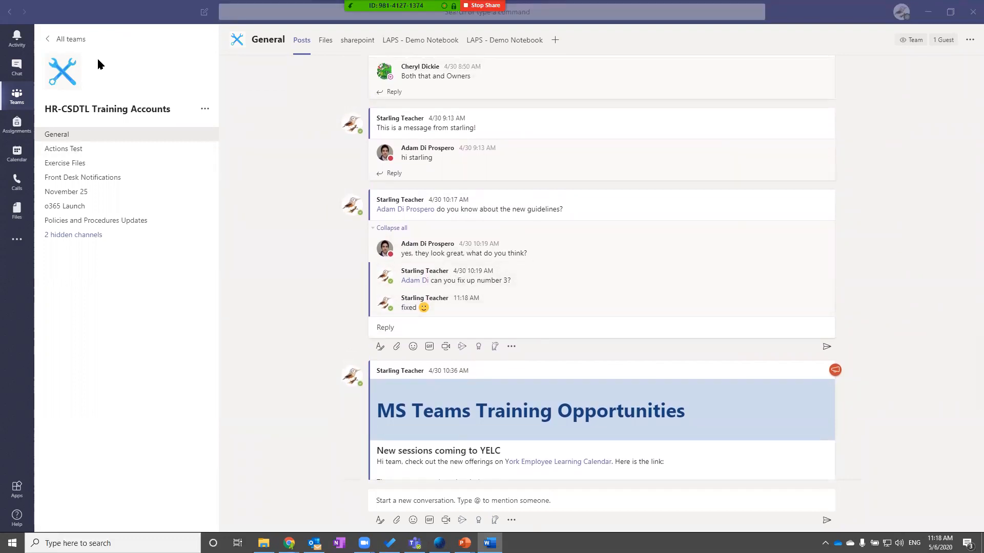
left_click(19, 70)
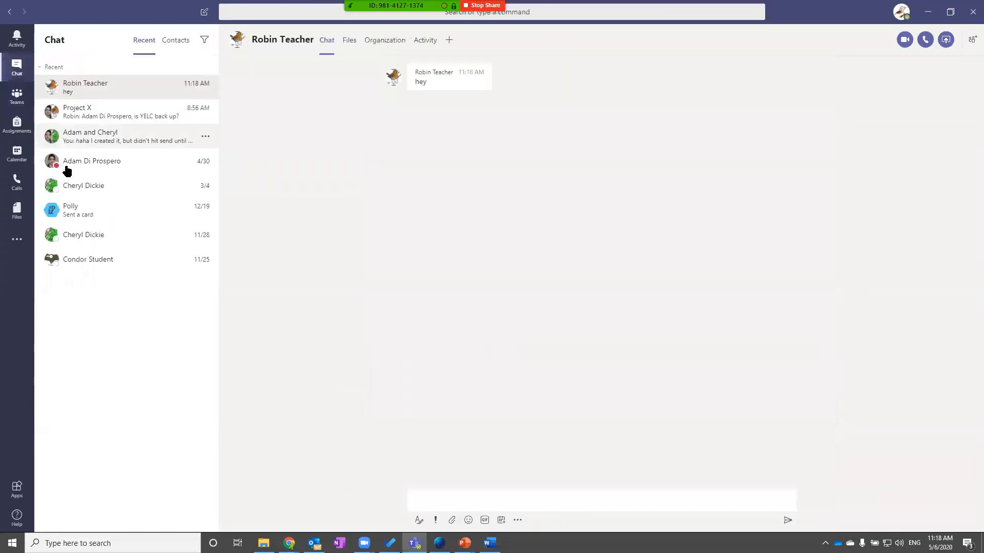
left_click(97, 112)
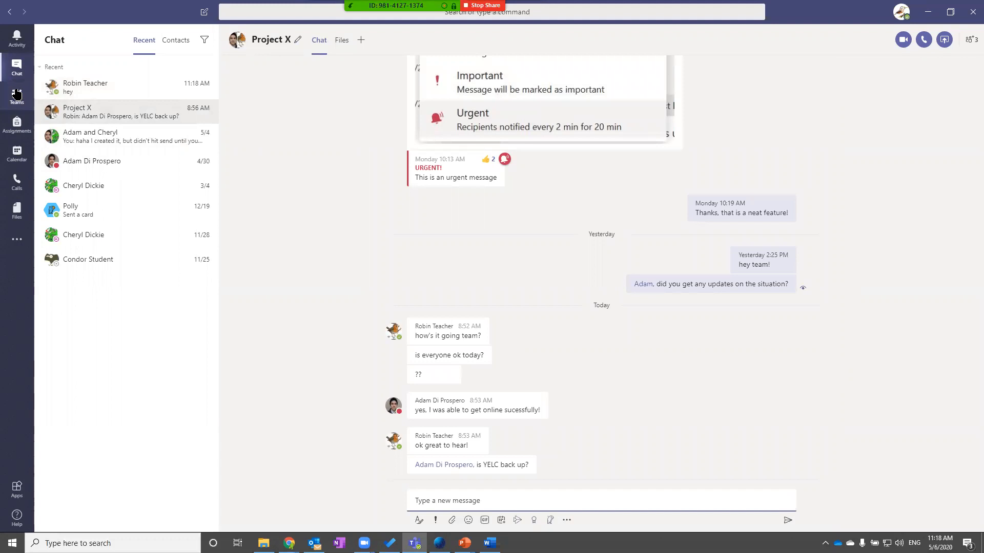
left_click(17, 95)
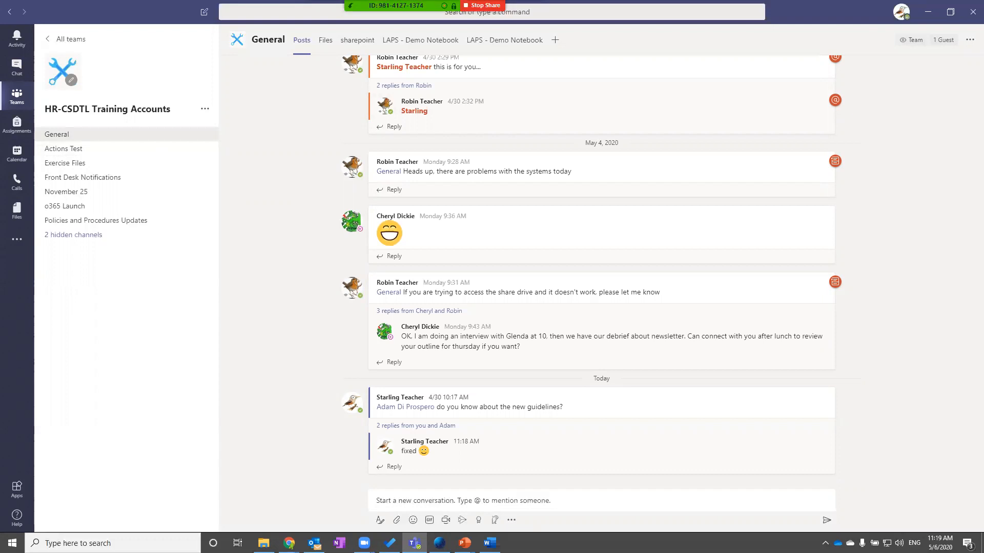
key("alt+Tab")
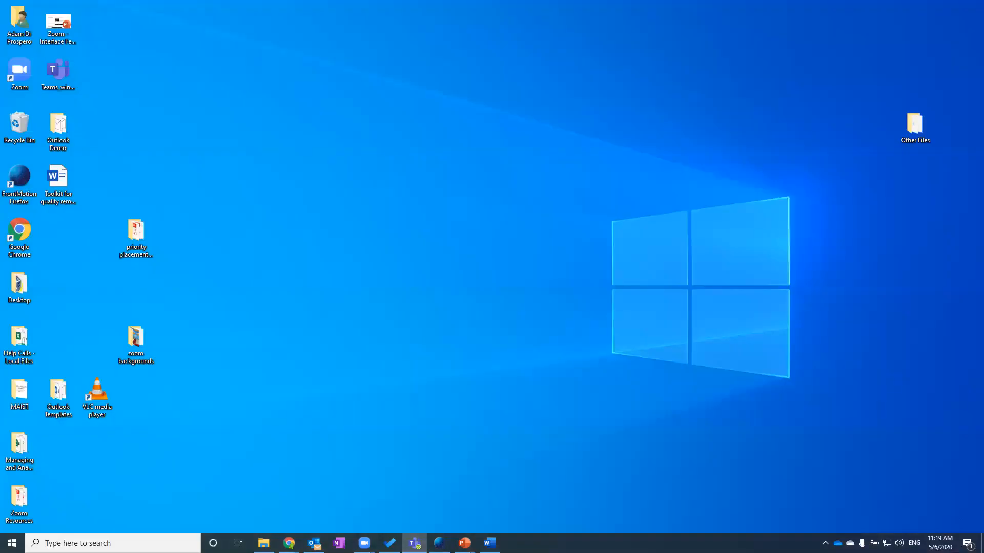
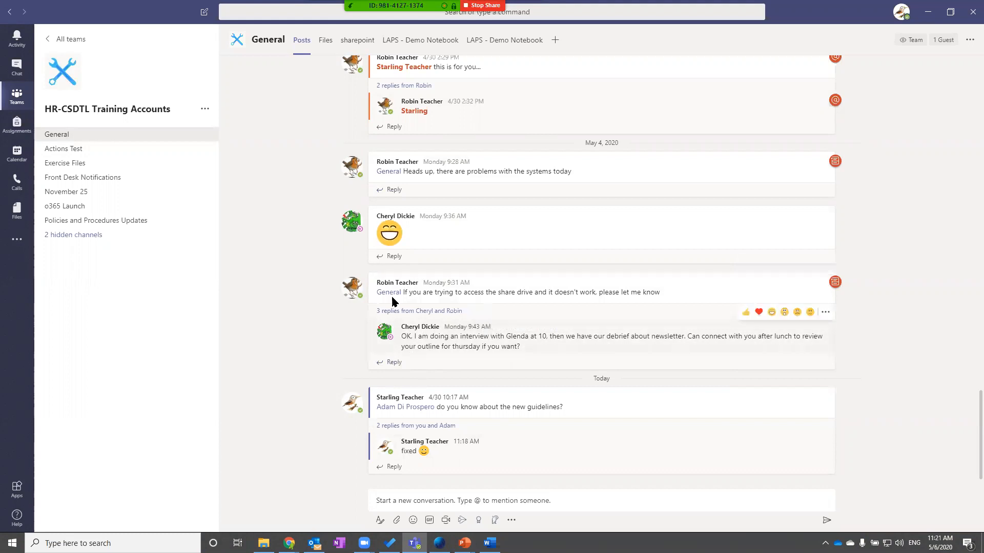
- Draft a reply in the share drive thread that mentions a student account, followed by ", did you see this?"
left_click(394, 363)
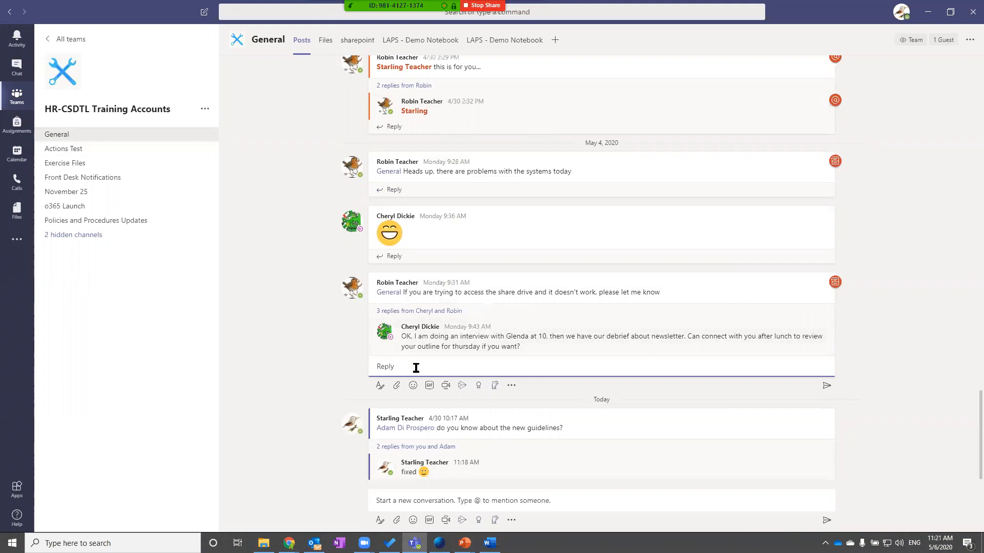
type("@")
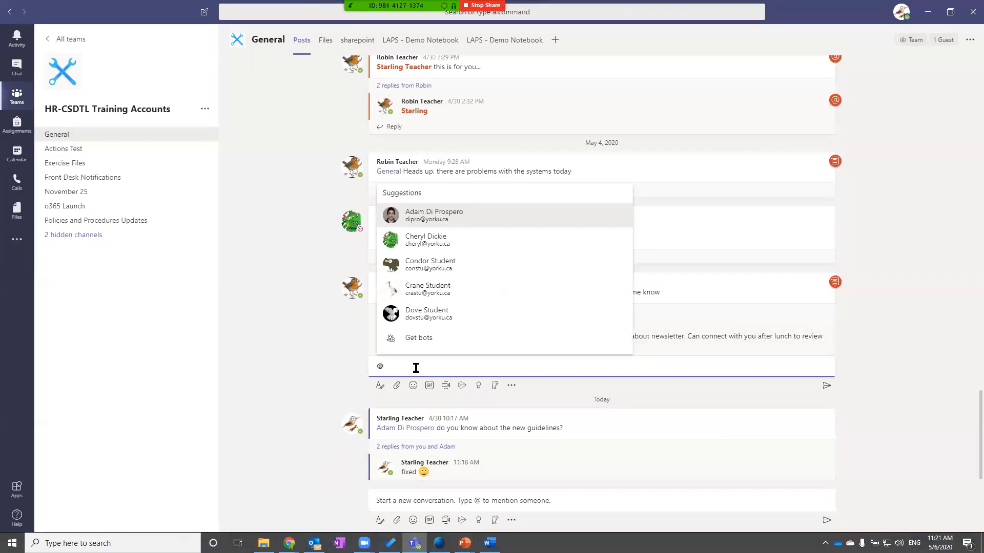
type("con")
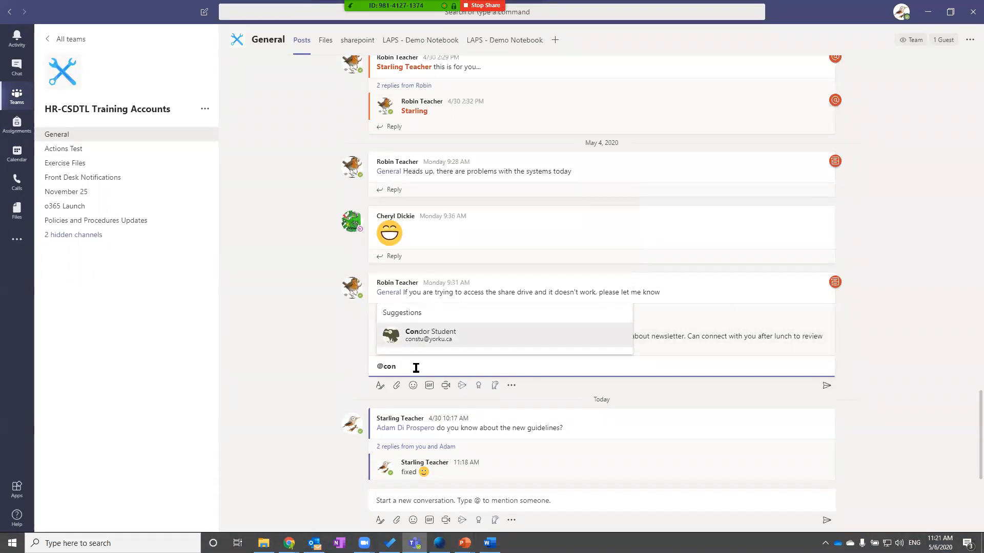
left_click(418, 338)
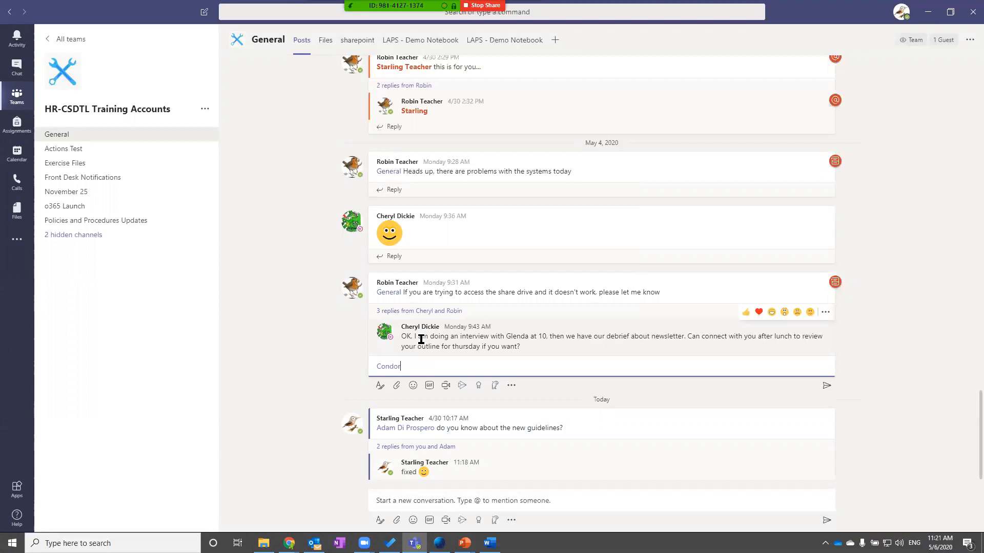
type(", did you see this?")
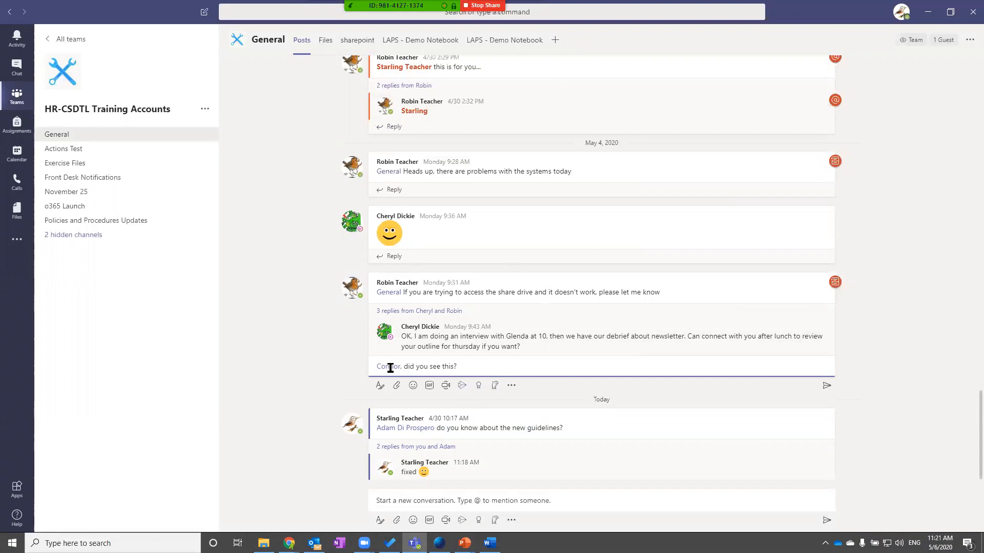
- Clear the drafted reply, including the mention, from the share drive thread
key("BackSpace")
key("BackSpace")
key("BackSpace")
key("BackSpace")
key("BackSpace")
key("BackSpace")
key("BackSpace")
key("BackSpace")
key("BackSpace")
key("BackSpace")
key("BackSpace")
key("BackSpace")
key("BackSpace")
key("BackSpace")
key("BackSpace")
key("BackSpace")
key("BackSpace")
key("BackSpace")
key("BackSpace")
key("BackSpace")
key("BackSpace")
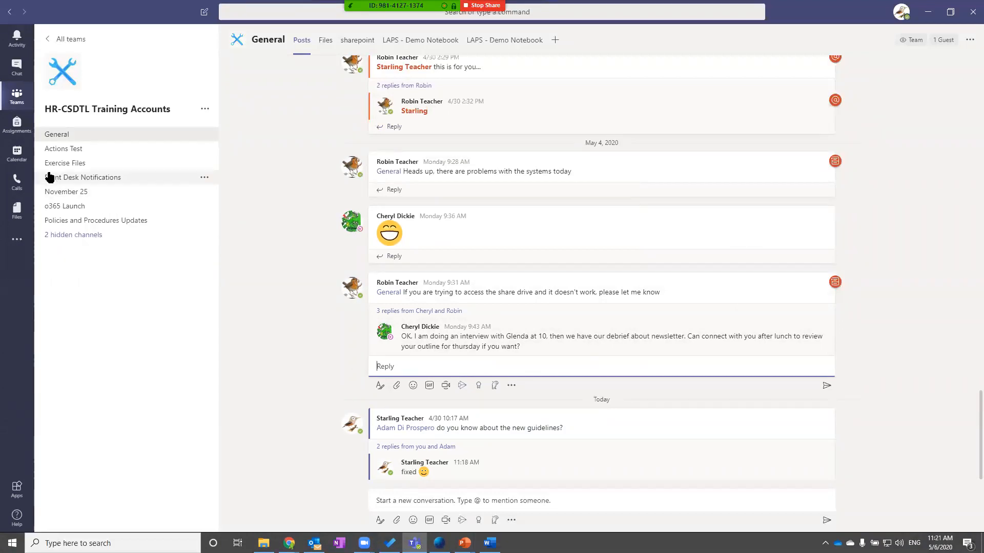
type("@")
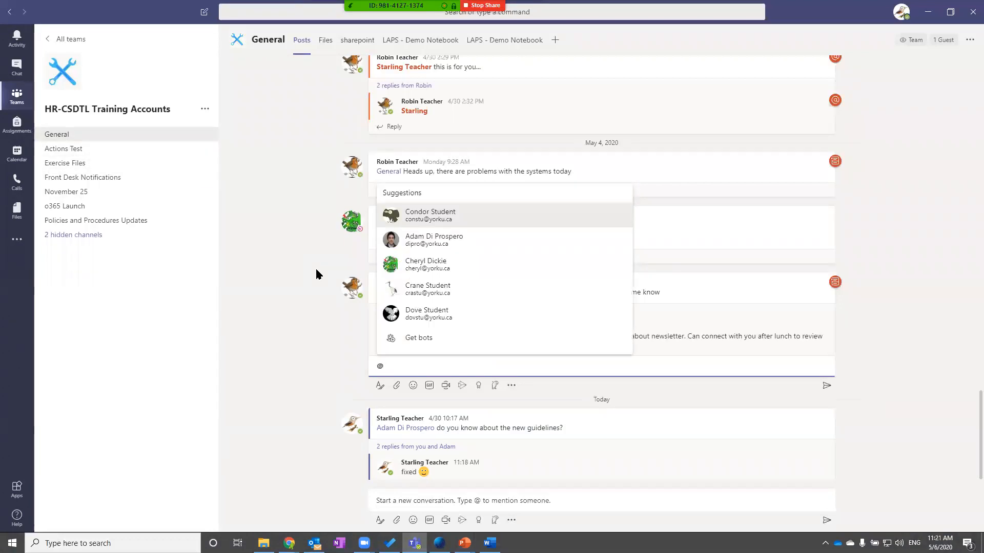
type("chann")
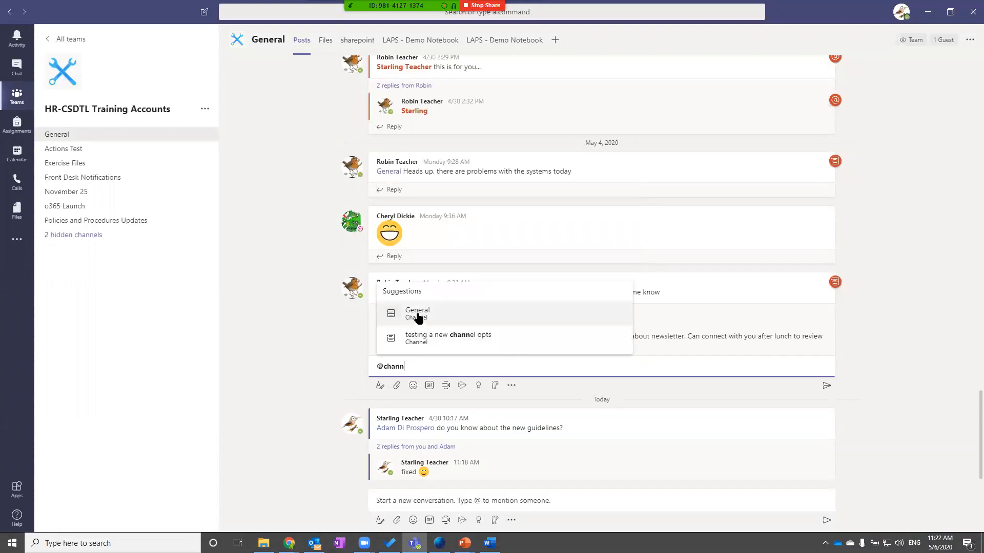
key("BackSpace")
key("BackSpace")
key("BackSpace")
key("BackSpace")
key("BackSpace")
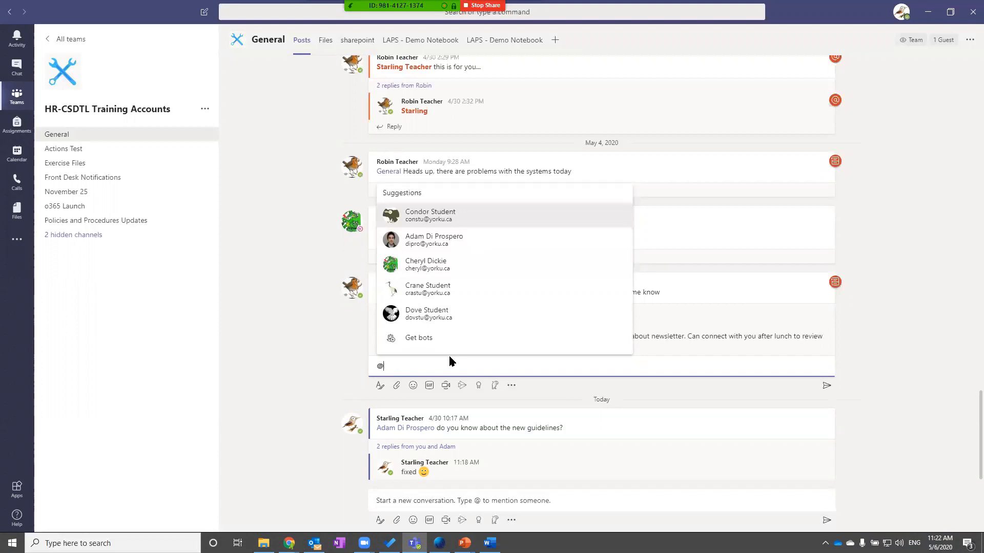
- Look up the General channel mention by entering "gener" after the @ sign, and clear the search word
type("gener")
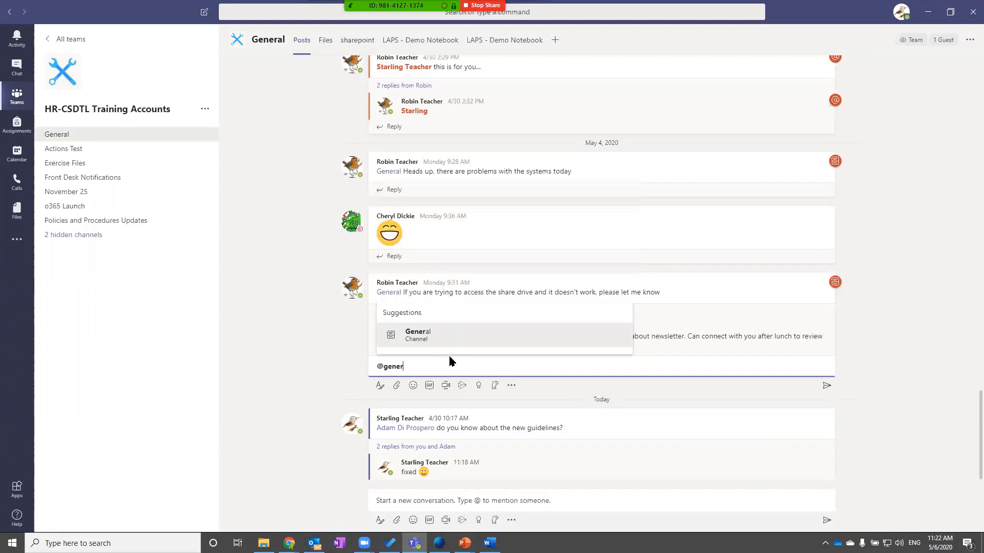
key("BackSpace")
key("BackSpace")
key("BackSpace")
key("BackSpace")
key("BackSpace")
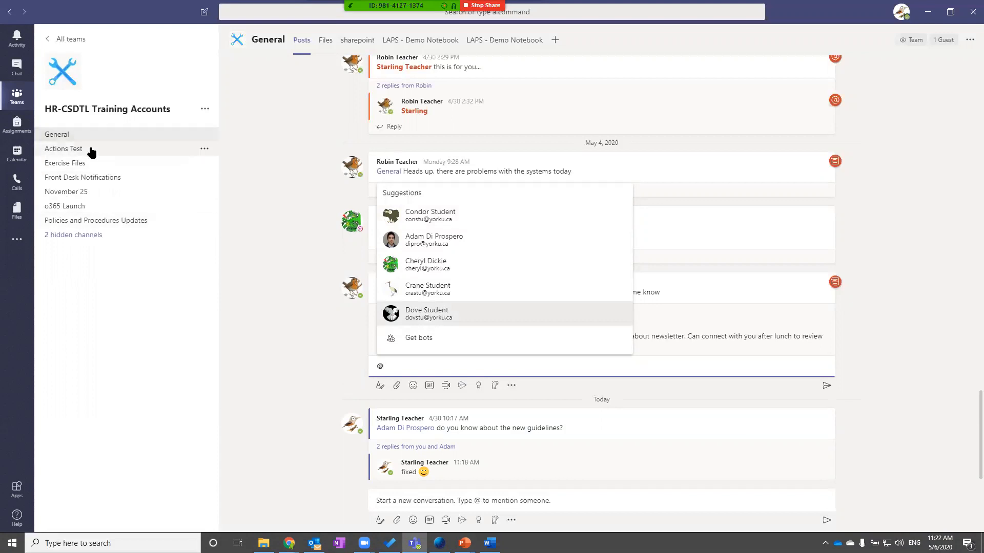
left_click(404, 362)
type("team")
key("BackSpace")
key("BackSpace")
key("BackSpace")
key("BackSpace")
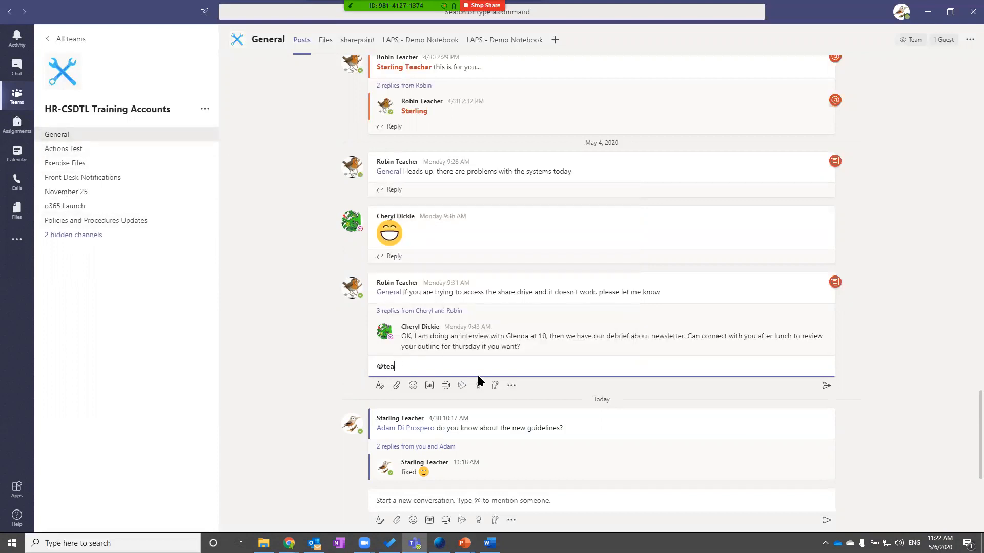
type("hr")
key("BackSpace")
type("team")
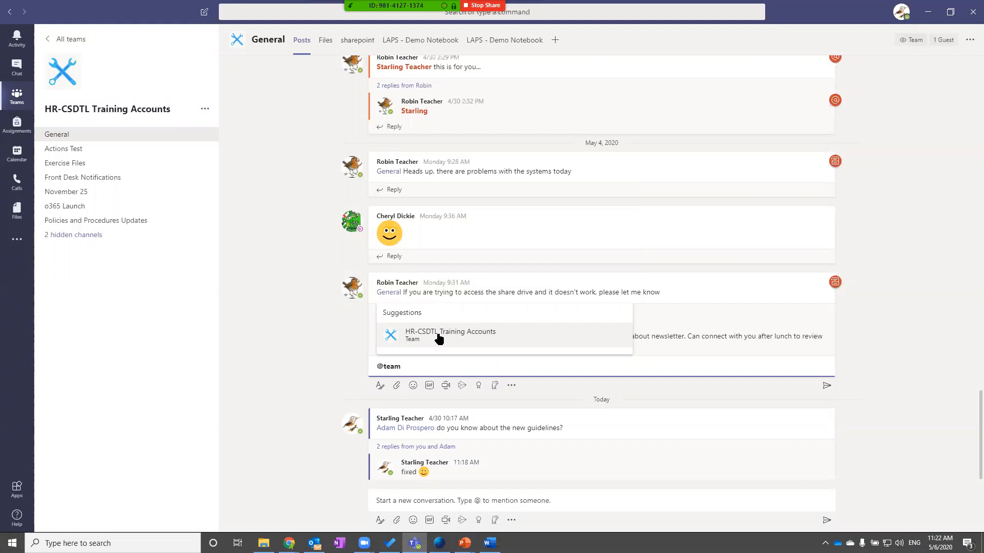
key("BackSpace")
key("BackSpace")
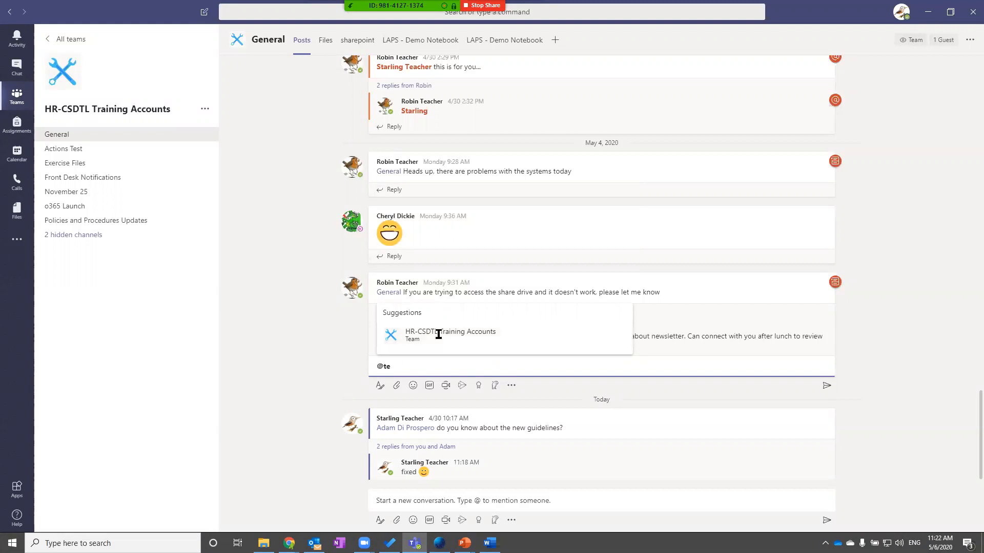
key("BackSpace")
key("BackSpace")
key("BackSpace")
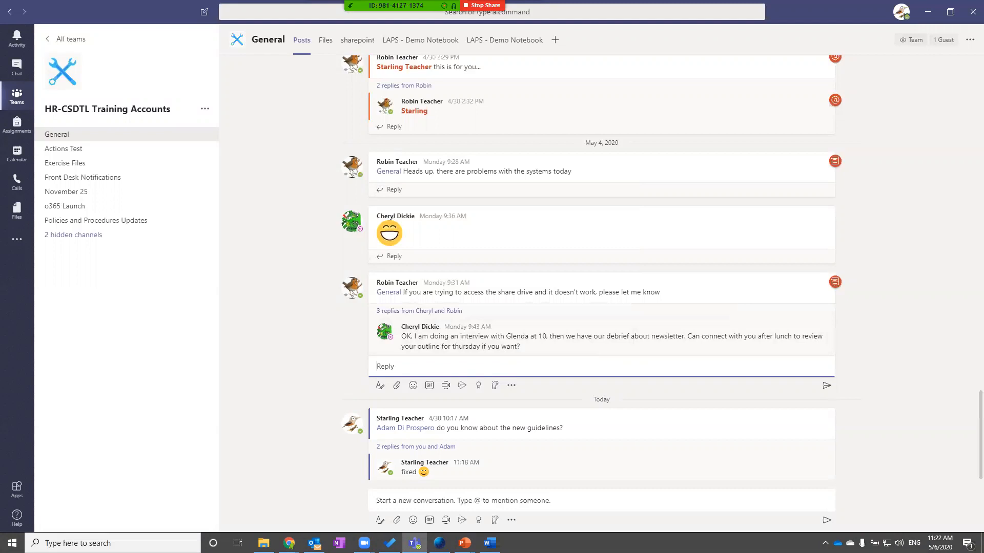
key("alt+Tab")
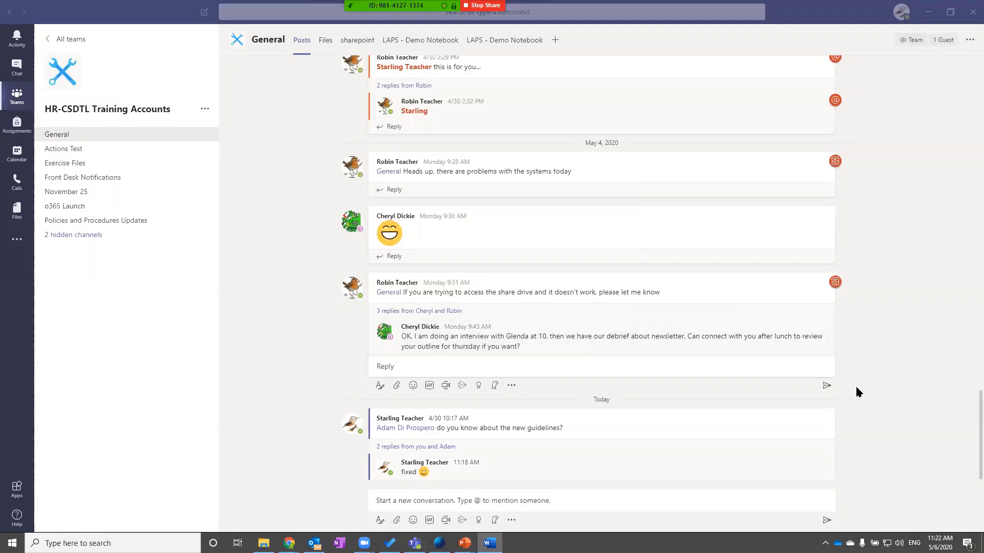
left_click(465, 543)
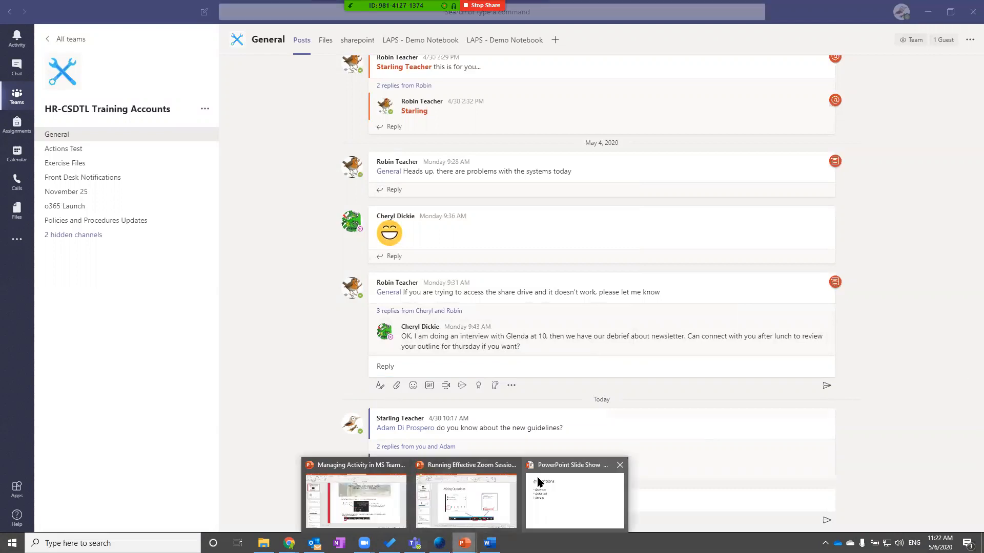
left_click(574, 500)
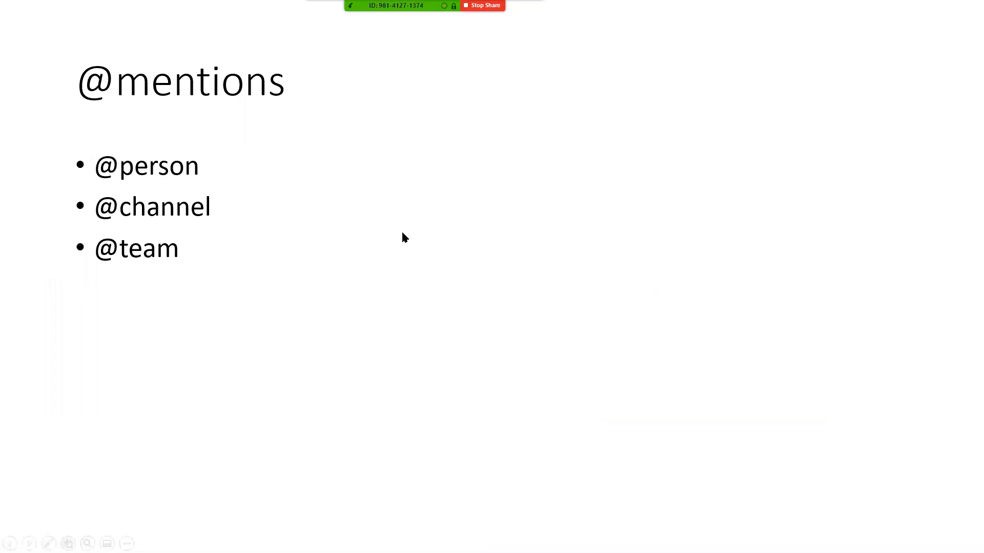
left_click(357, 215)
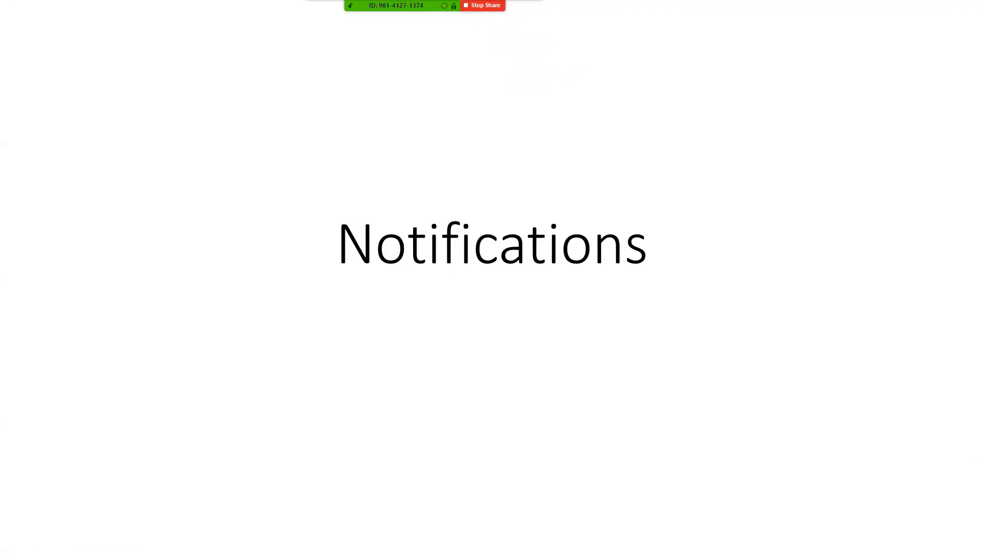
- Switch back to Microsoft Teams and examine the Notifications section of the account settings
key("alt+Tab")
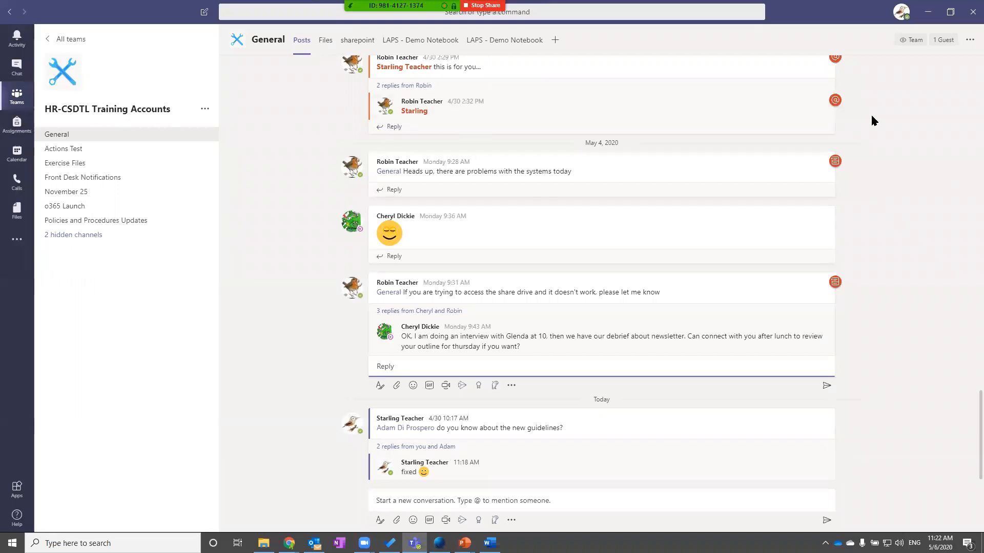
key("alt+Tab")
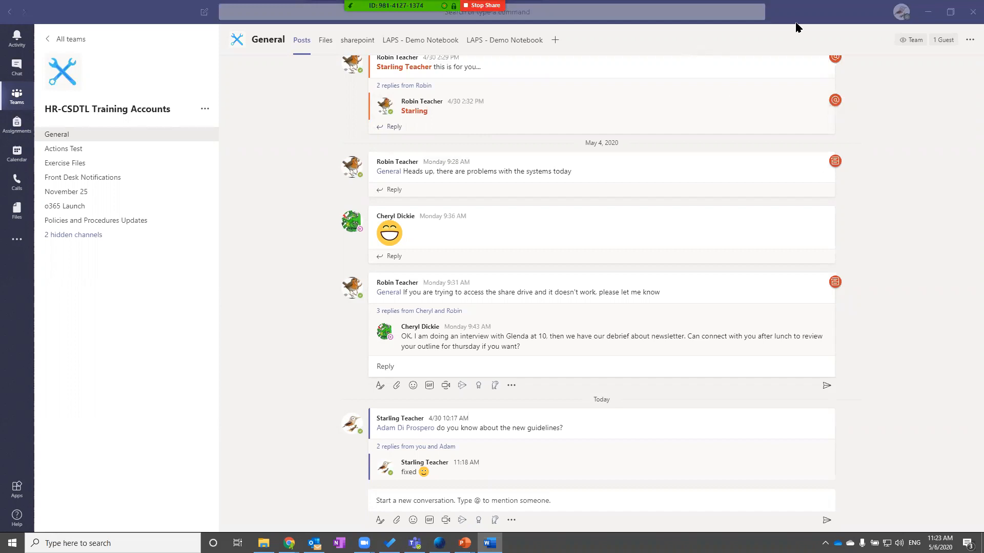
left_click(818, 17)
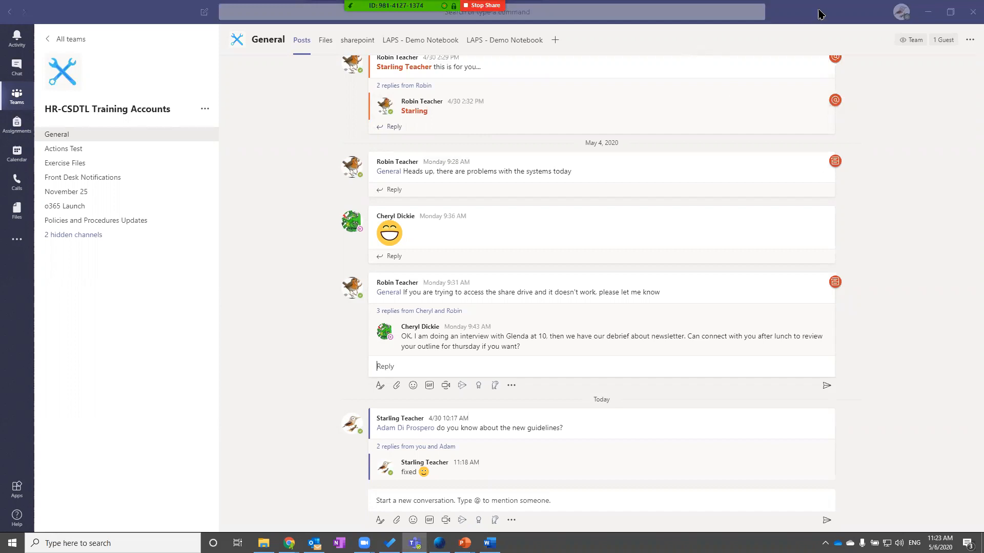
left_click(903, 14)
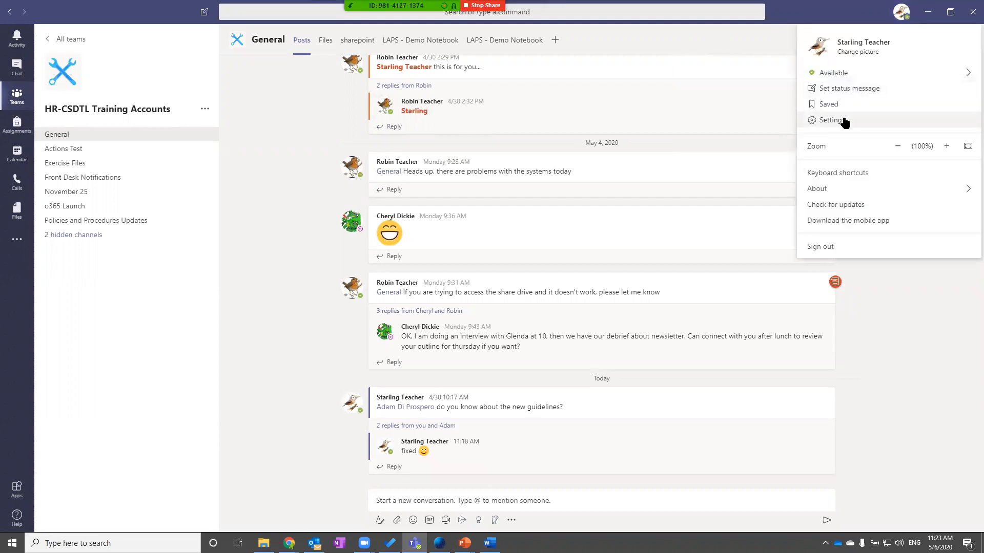
left_click(673, 141)
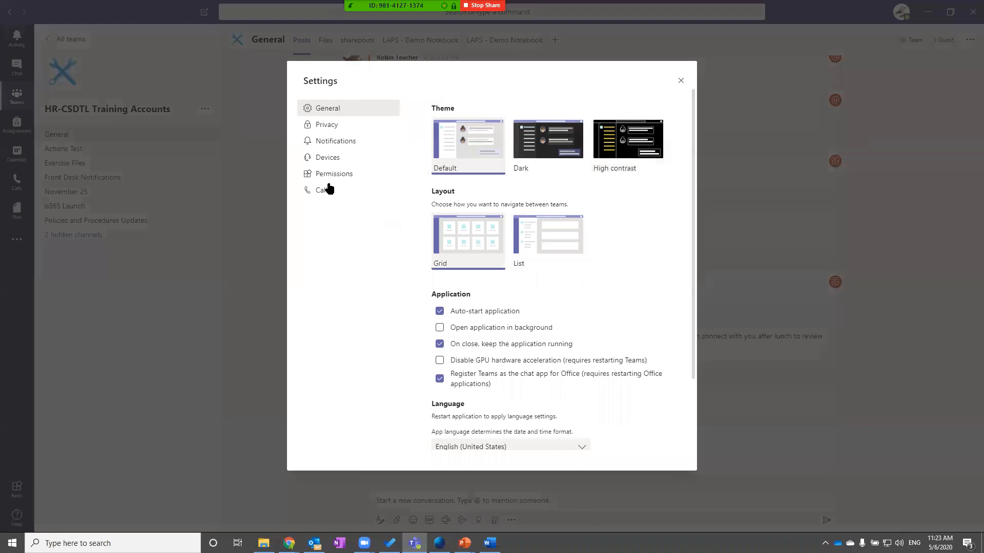
left_click(336, 146)
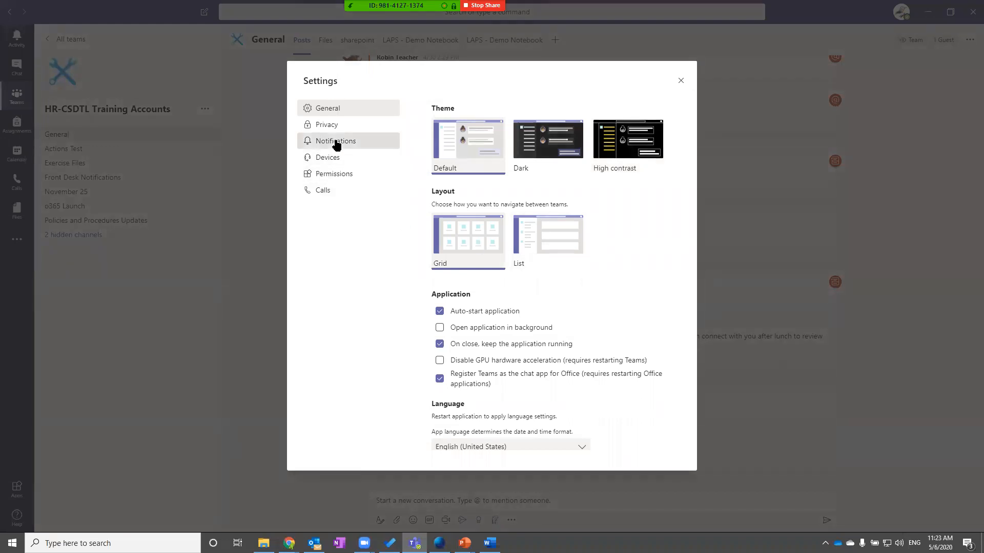
scroll(517, 189, "down", 3)
scroll(520, 197, "up", 3)
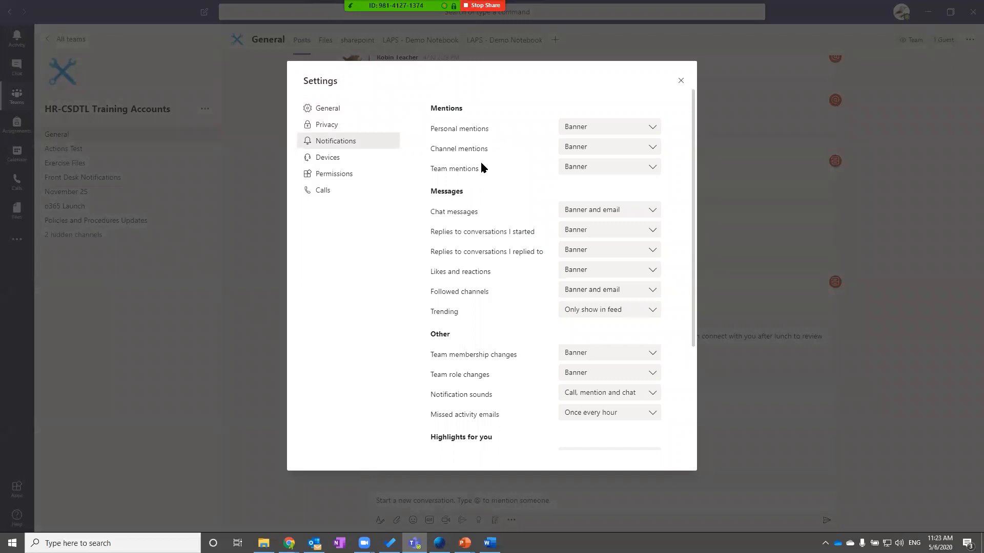
- View the notification options for personal mentions and close the settings
left_click(656, 128)
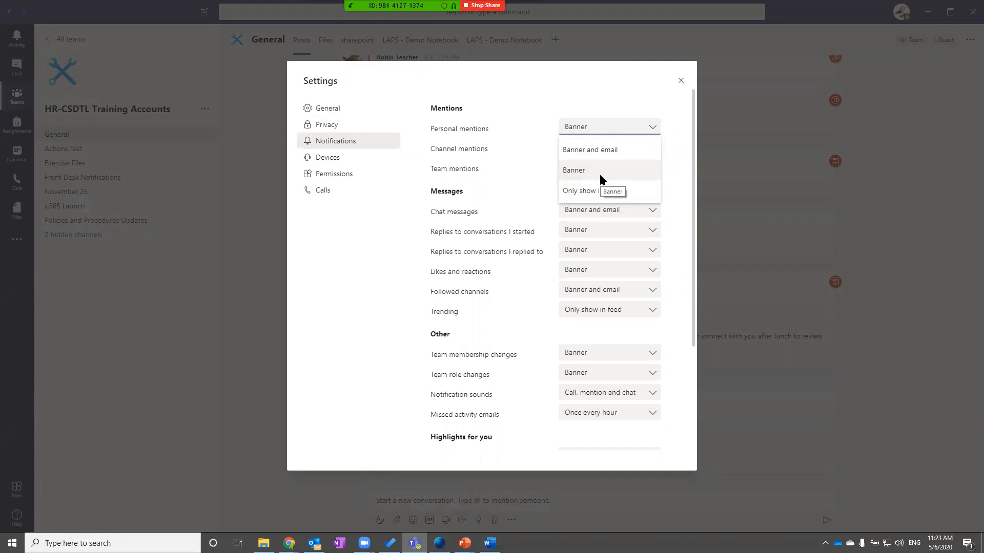
left_click(604, 94)
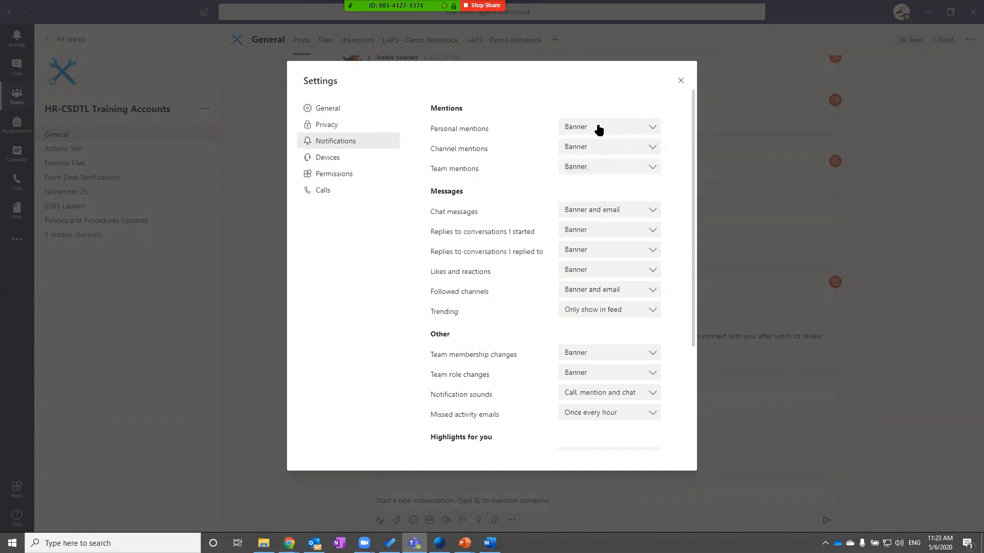
left_click(681, 82)
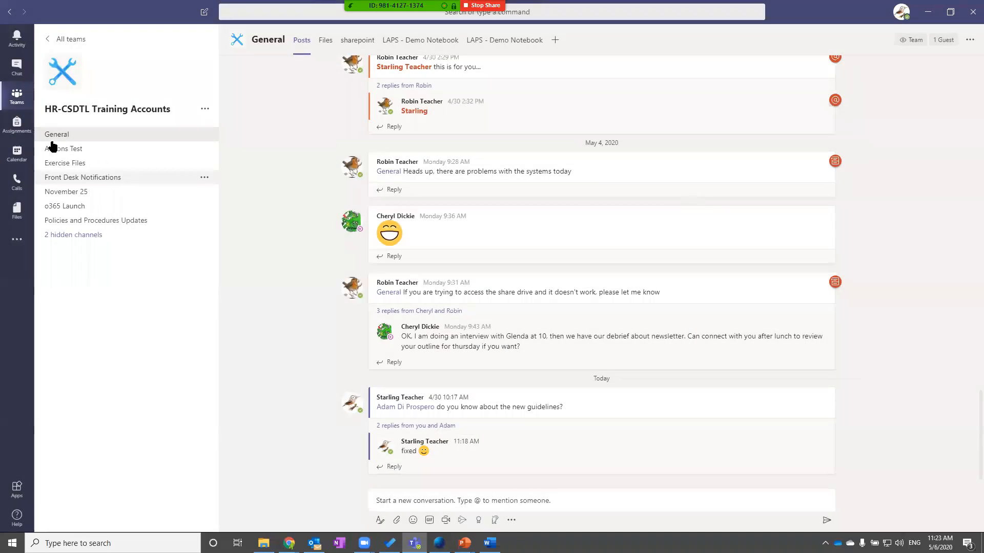
- Show the overview of all teams and briefly bring up the Notifications slide in the PowerPoint slide show
left_click(10, 101)
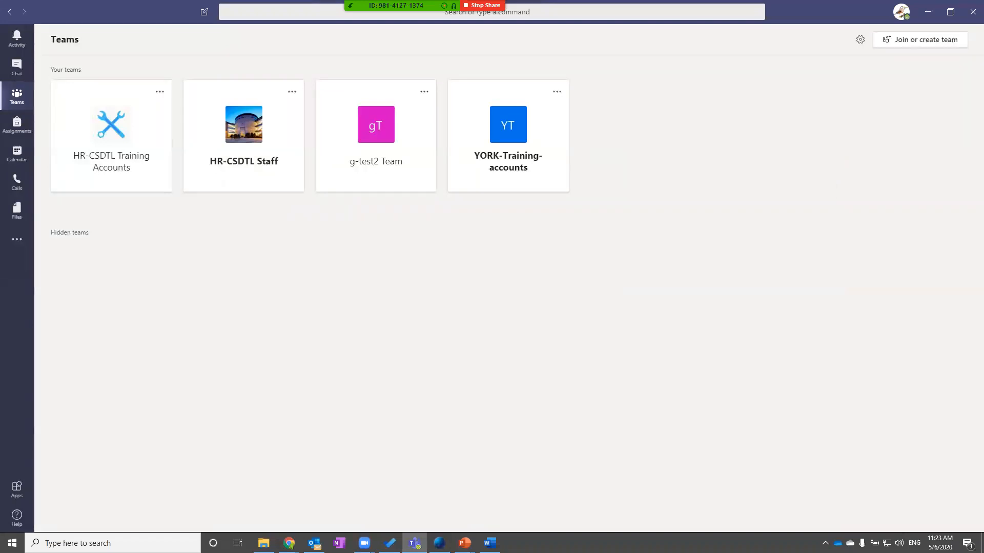
key("alt+Tab")
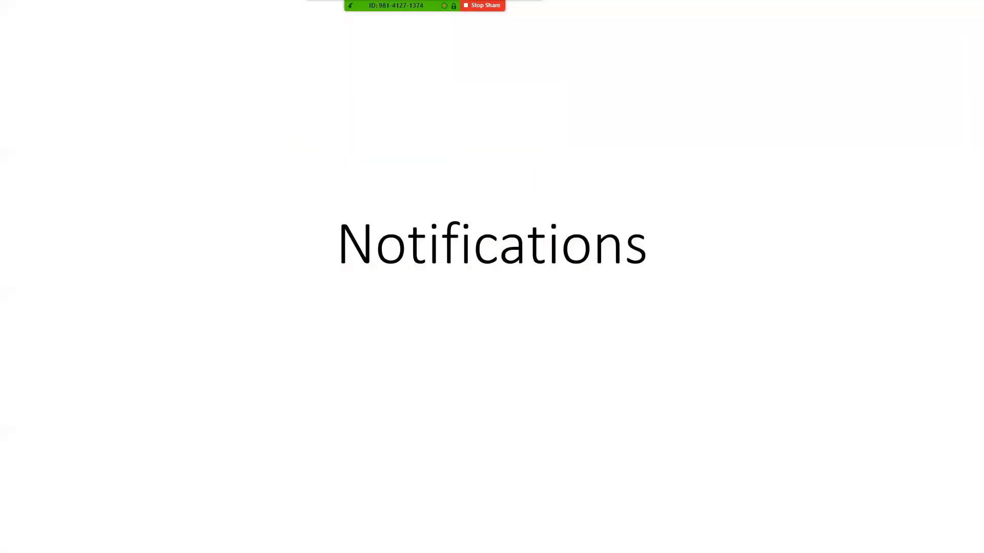
key("Right")
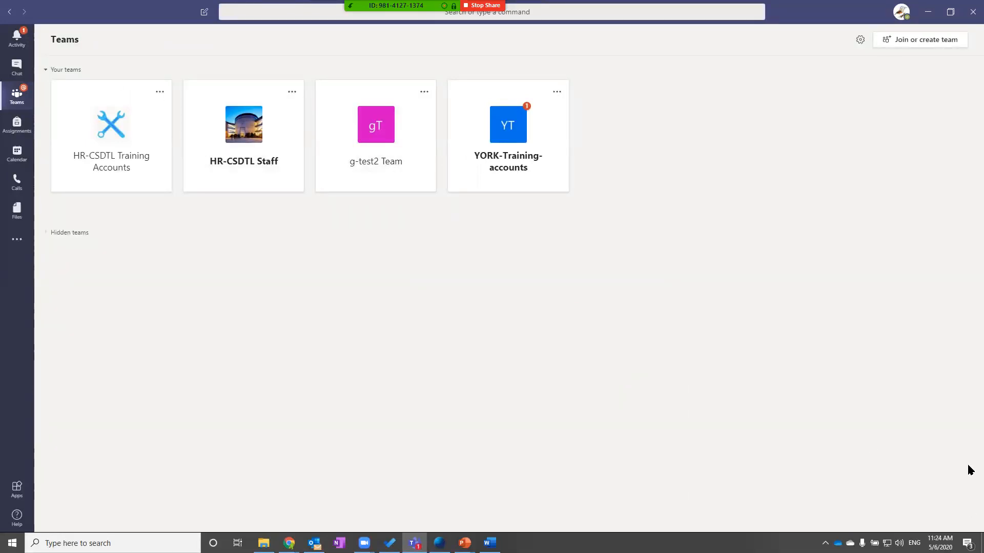
- View the newest mention from the YORK-Training-accounts General channel in the Activity feed and reopen the notification settings
left_click(19, 38)
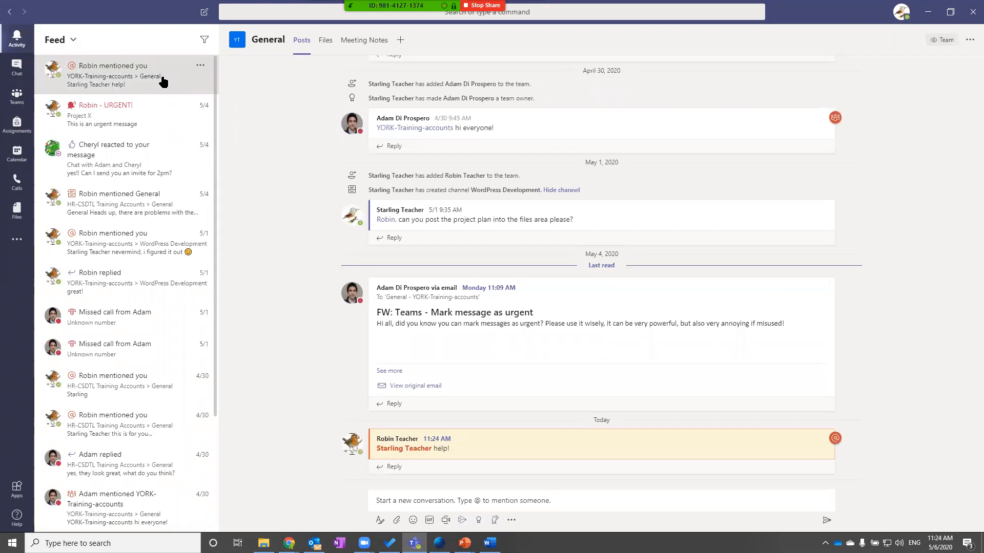
left_click(896, 20)
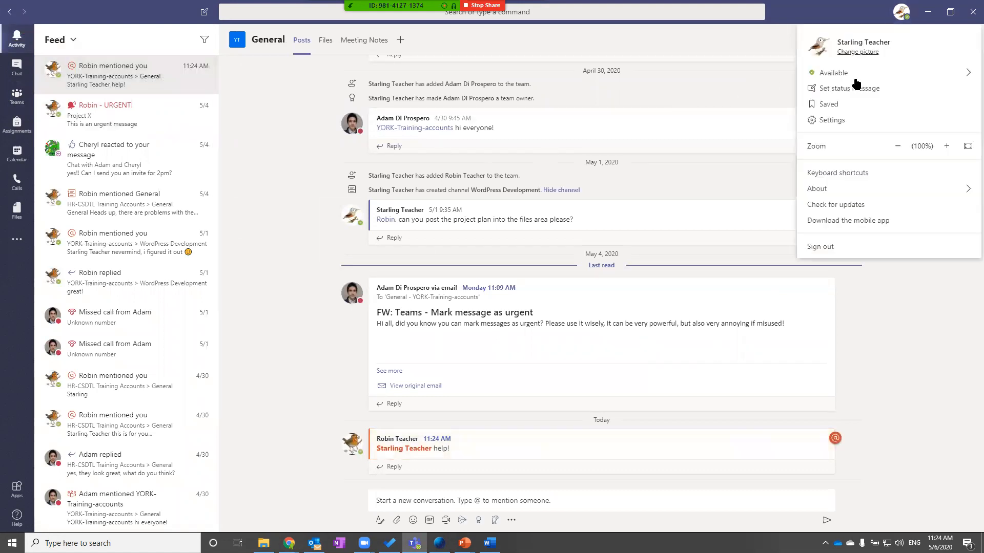
left_click(830, 120)
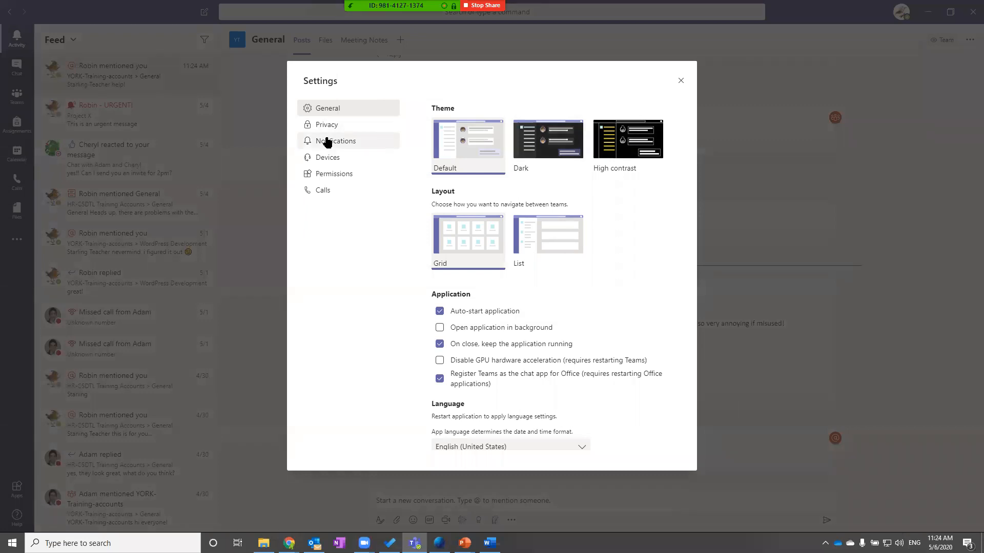
left_click(326, 147)
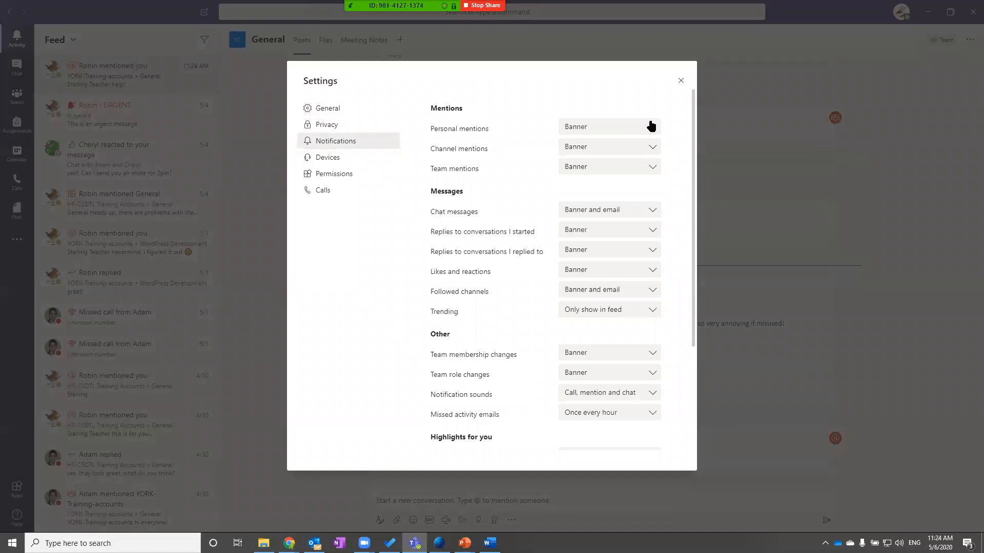
- Examine the notification options offered for channel mentions, chat messages and personal mentions
left_click(656, 149)
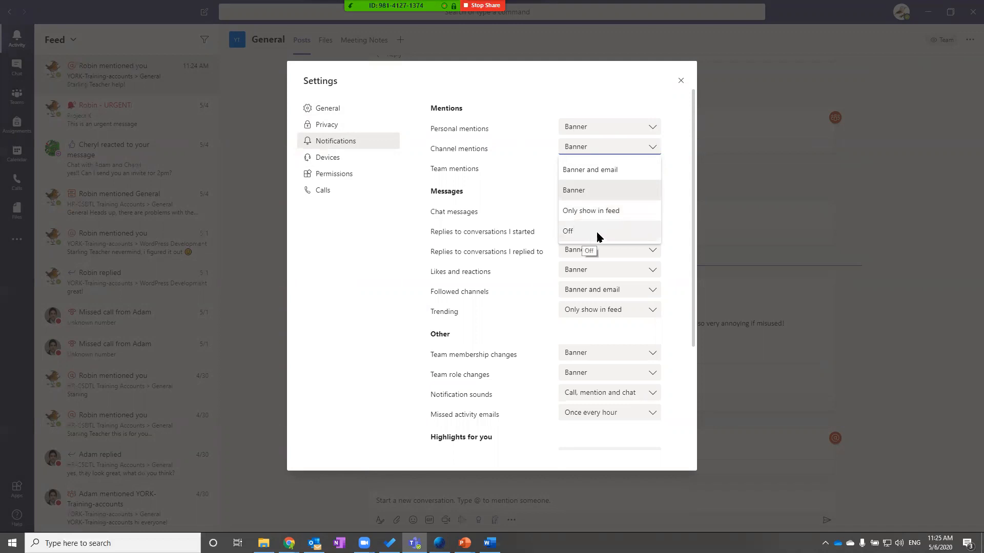
left_click(677, 181)
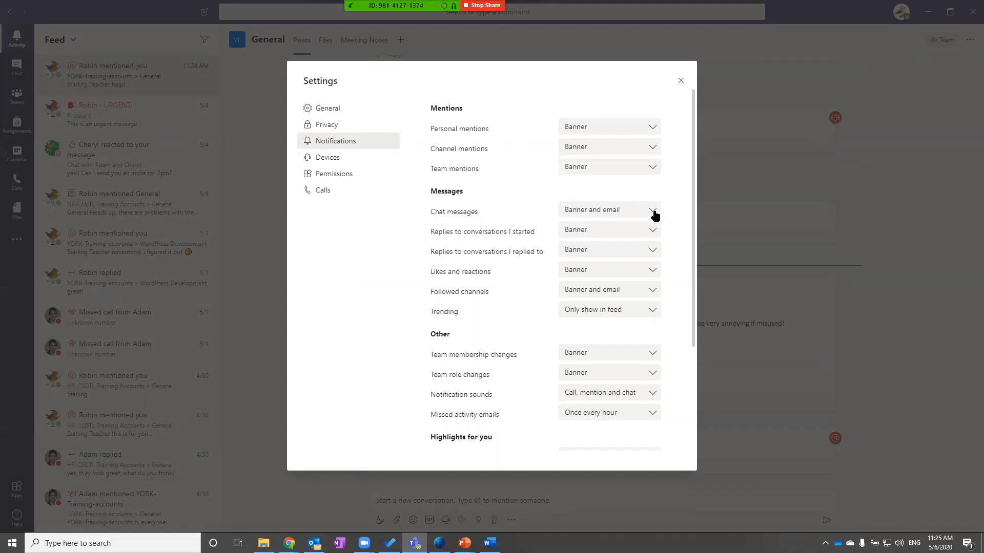
left_click(655, 214)
left_click(672, 213)
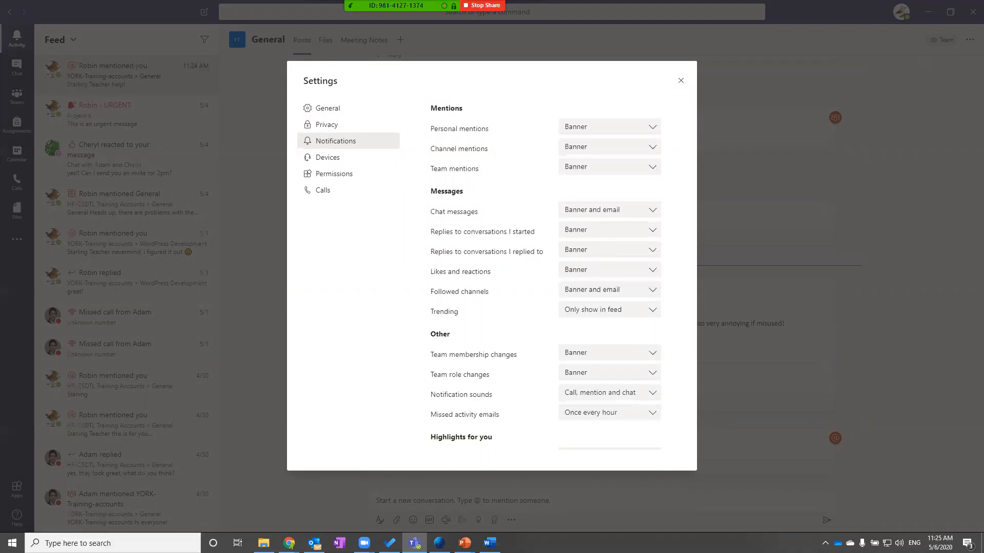
key("alt+Tab")
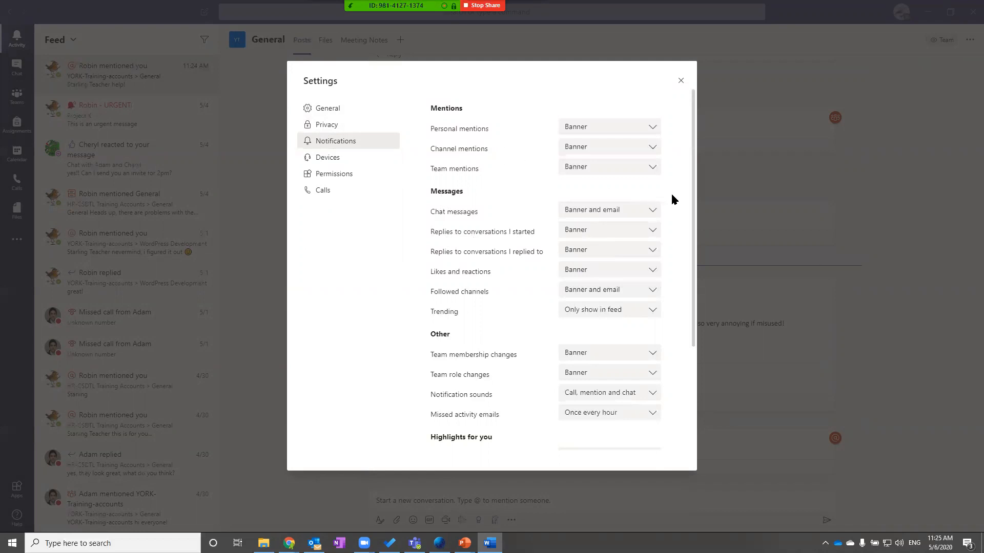
left_click(646, 129)
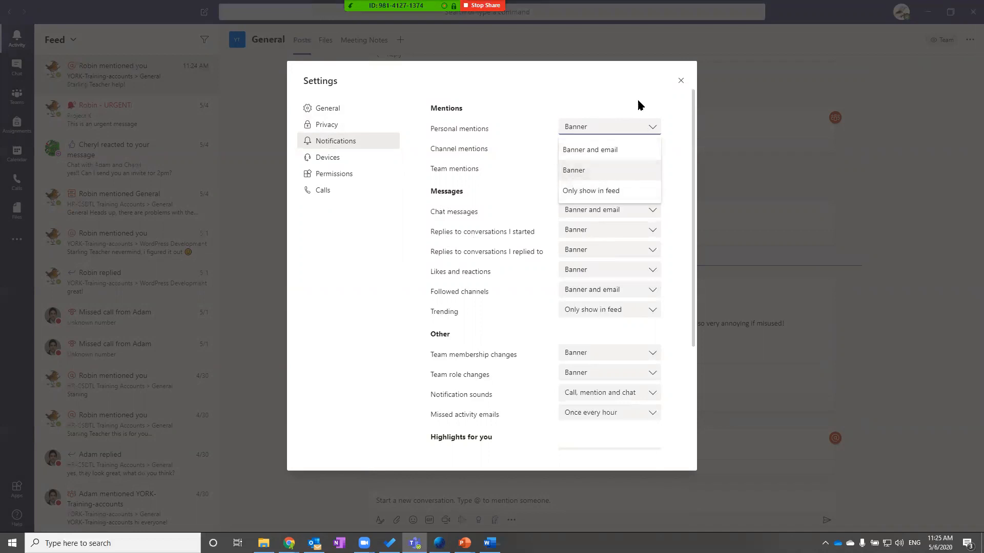
- Choose Banner as the notification for personal mentions, close the settings and switch to the other open Teams account window
left_click(624, 171)
left_click(680, 81)
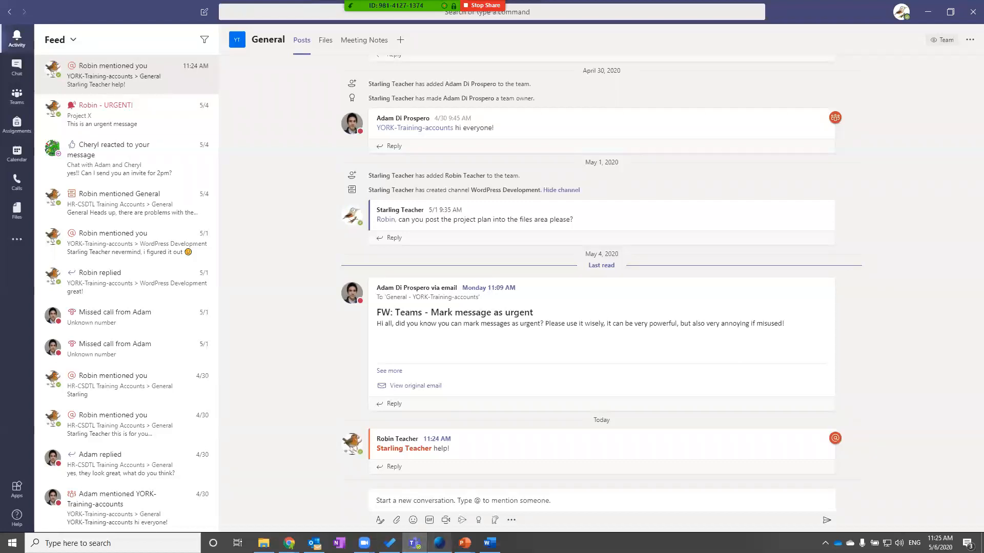
left_click(439, 543)
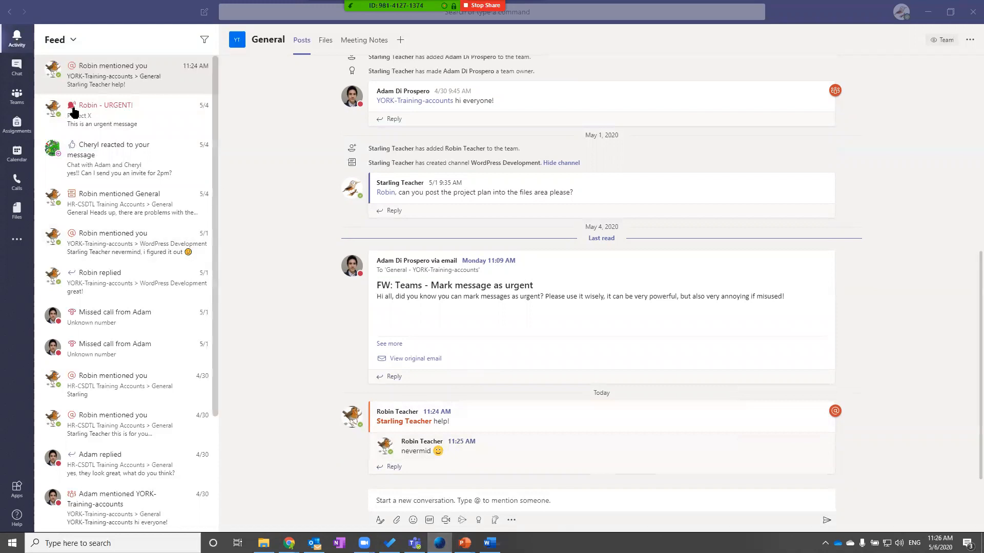
- Show the YORK-Training-accounts team's General channel and return to the overview of all teams
left_click(7, 105)
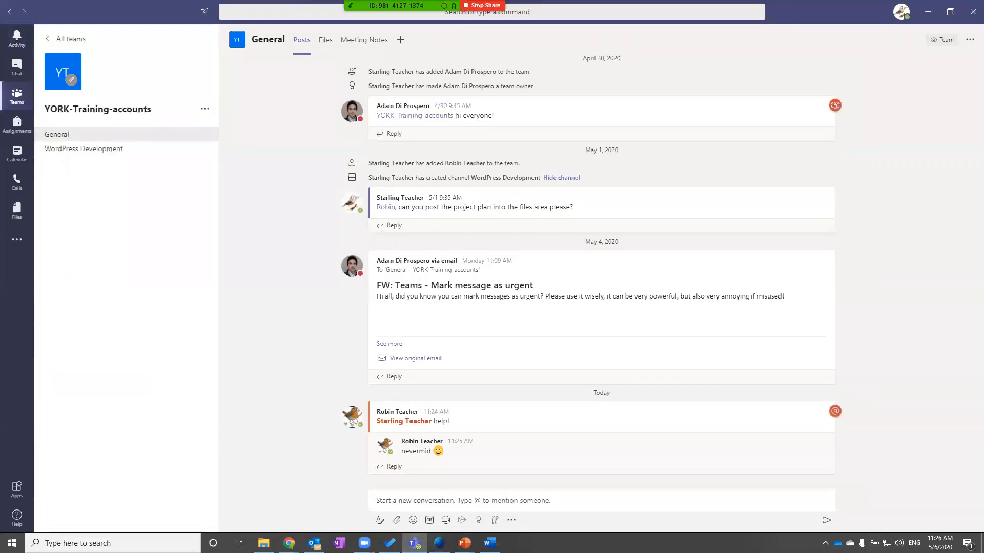
key("alt+Tab")
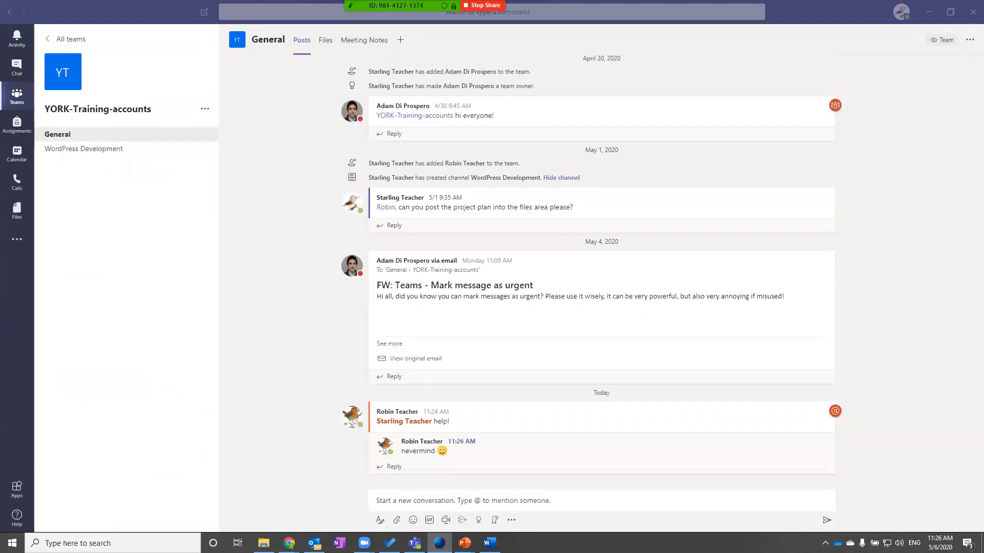
left_click(19, 101)
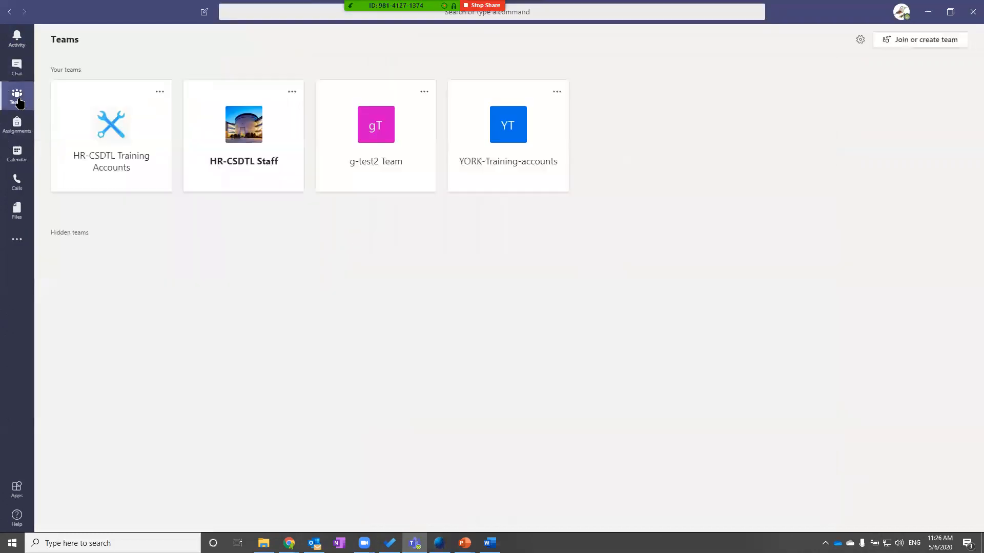
key("alt+Tab")
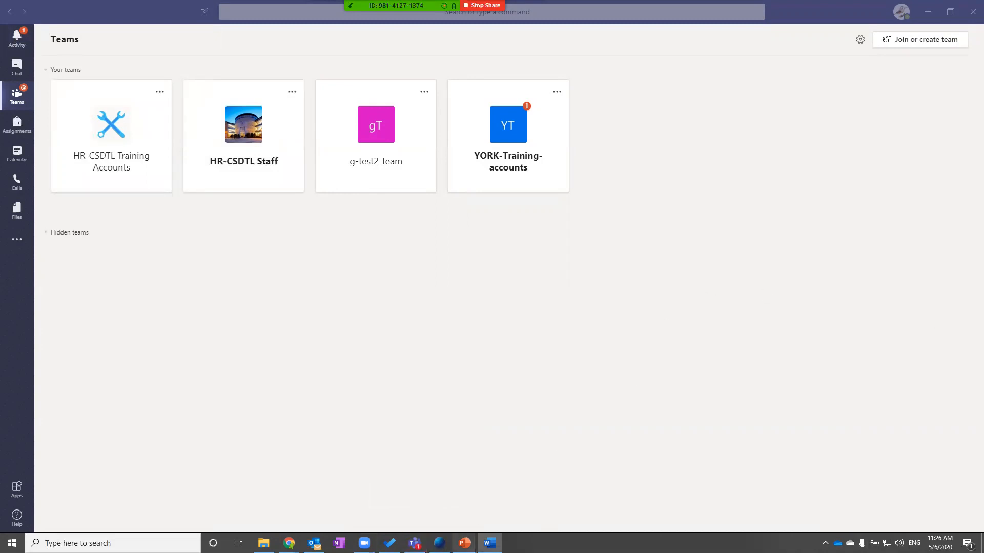
- Switch to the PowerPoint slide show and present the Personal Notification Settings and Sample Email Notification slides
mouse_move(464, 542)
left_click(560, 497)
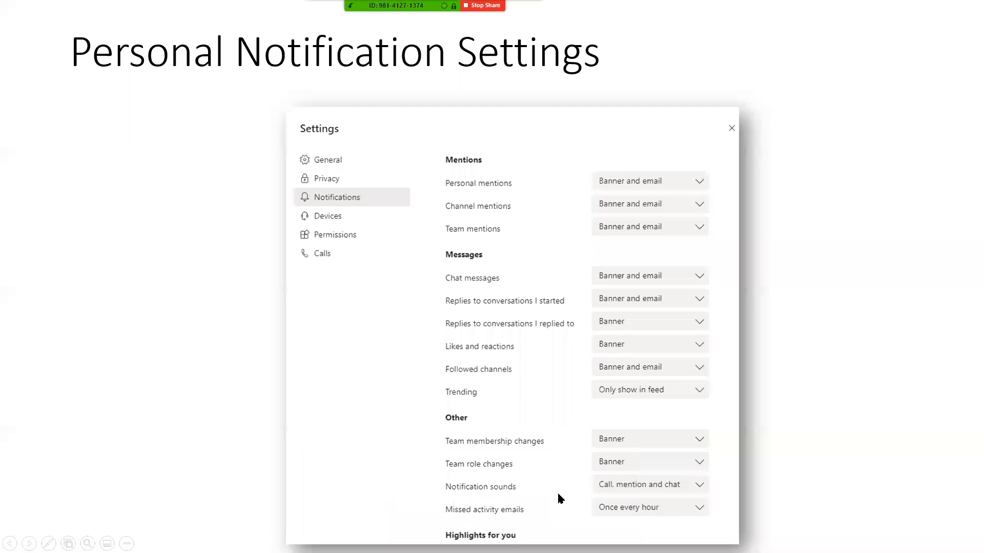
left_click(560, 499)
left_click(560, 499)
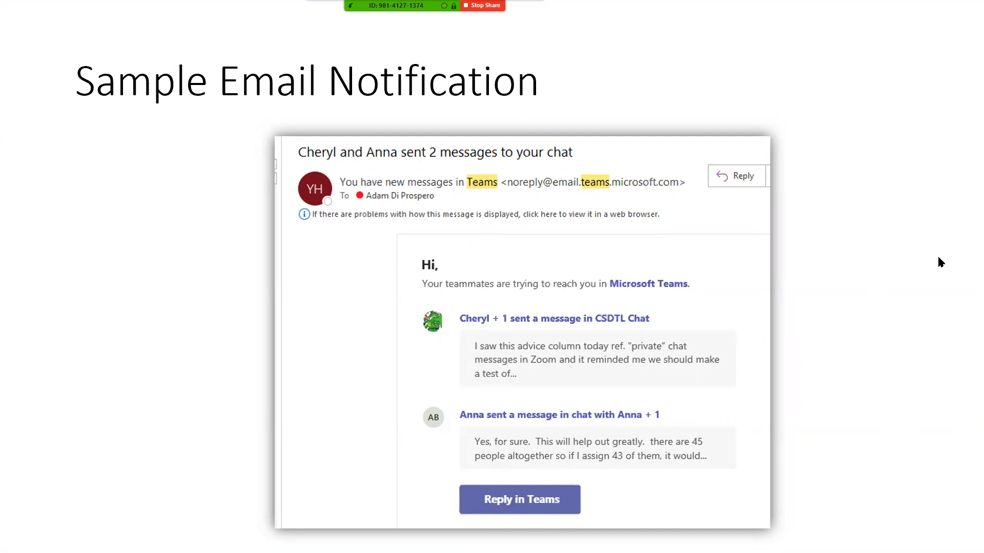
left_click(782, 157)
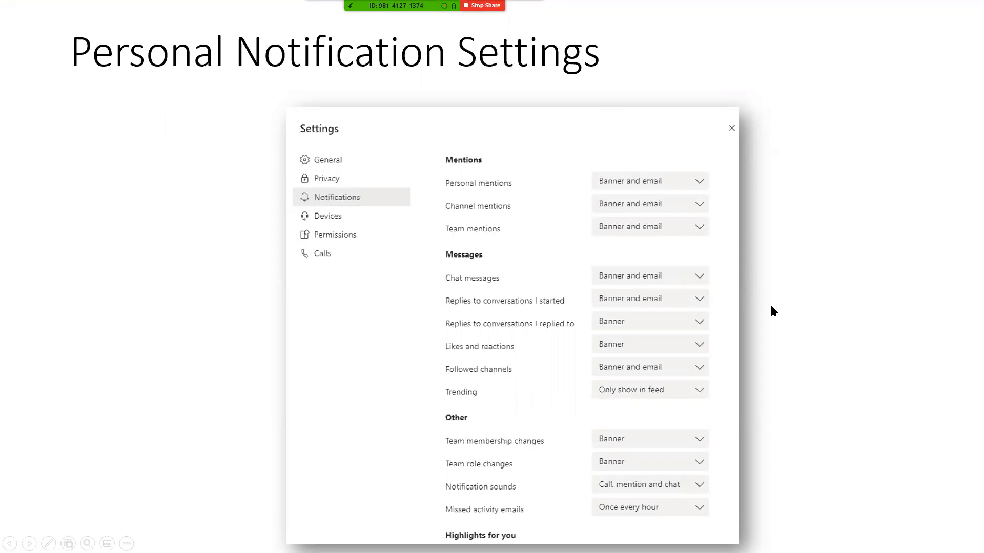
left_click(785, 298)
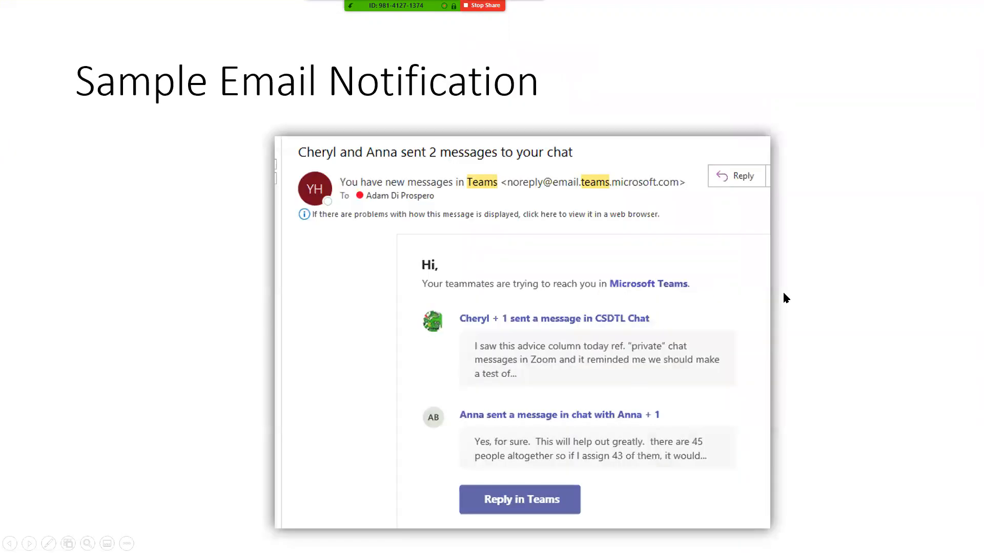
left_click(786, 298)
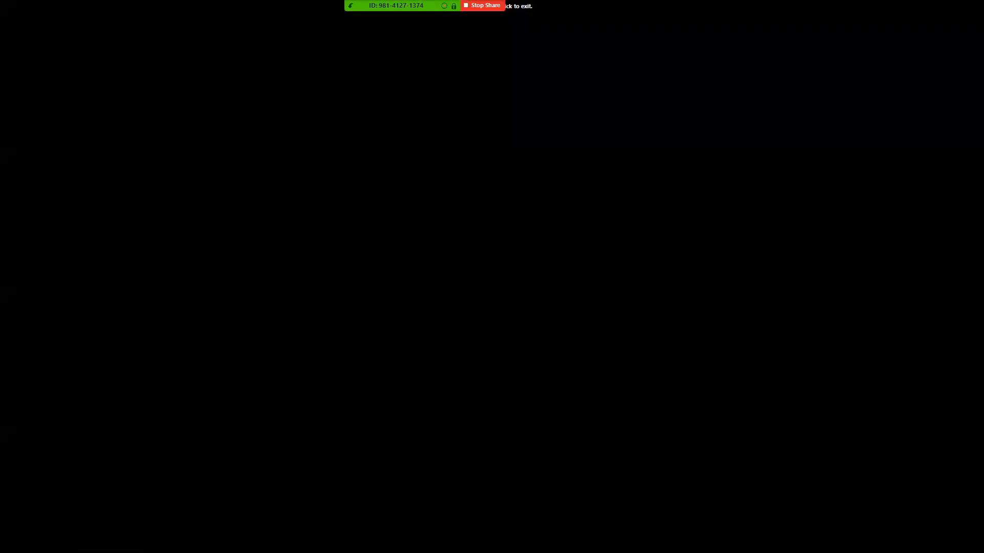
- Go back to the Personal Notification Settings slide and advance to the Channel Notification Settings slide
key("Left")
key("Left")
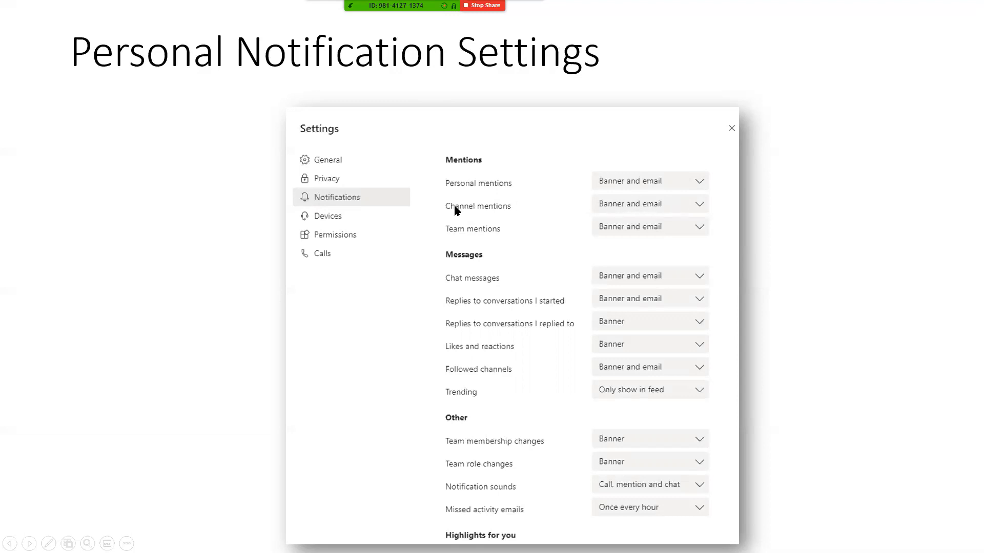
key("Right")
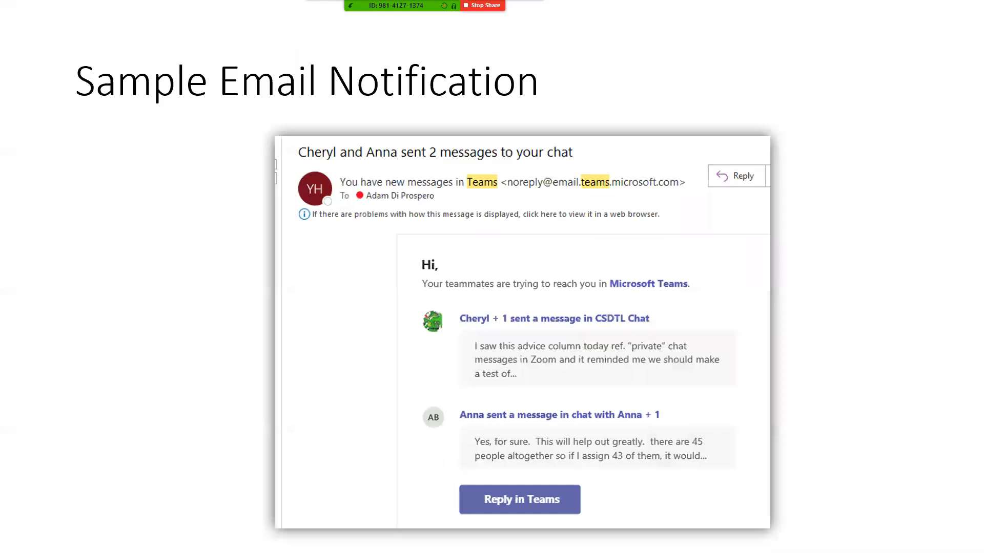
key("Right")
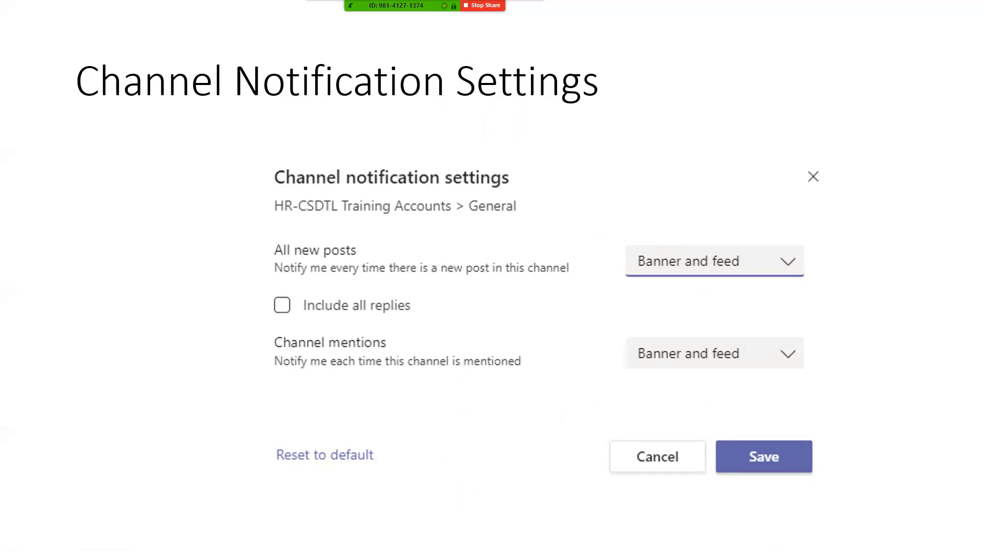
- Switch to Teams and open the channel notification settings of General in the HR-CSDTL Training Accounts team
key("alt+Tab")
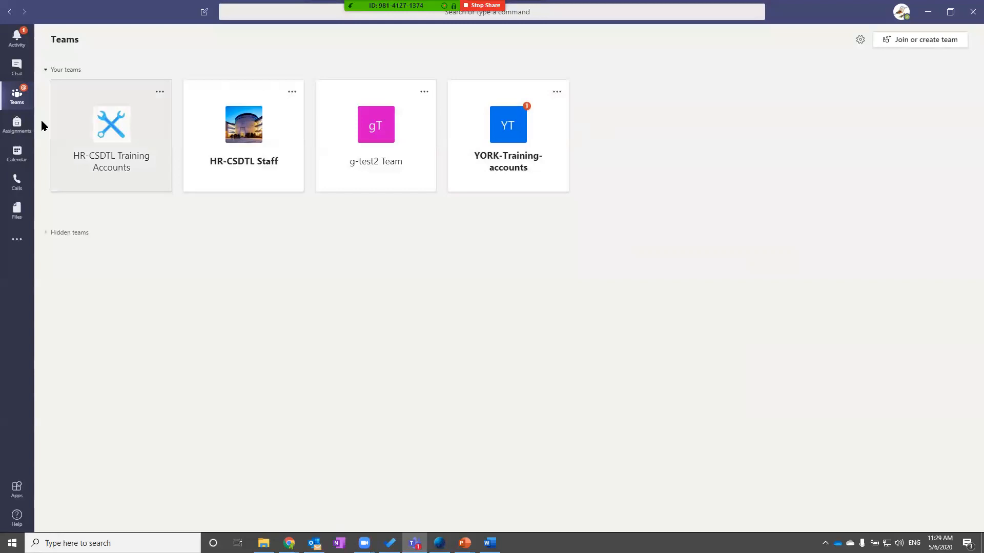
left_click(117, 141)
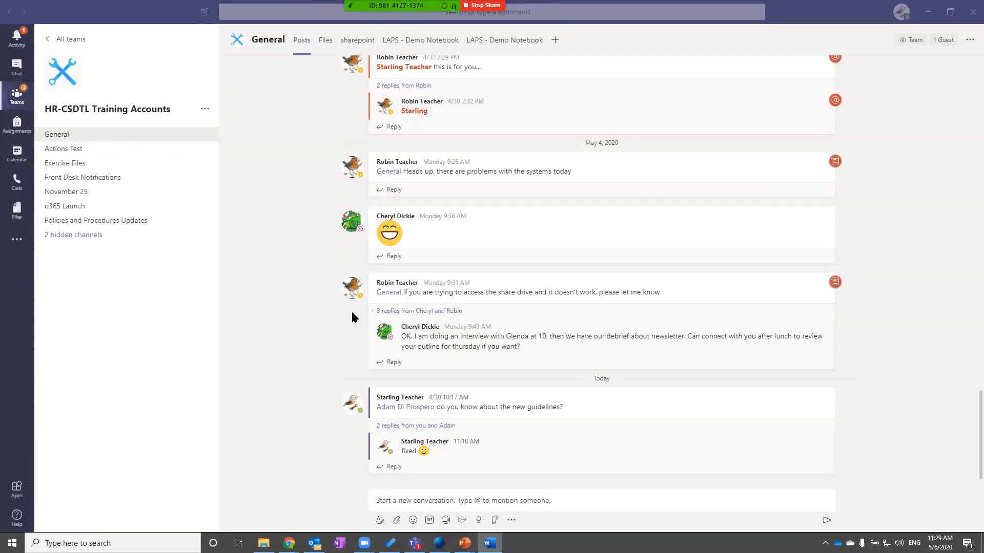
left_click(204, 136)
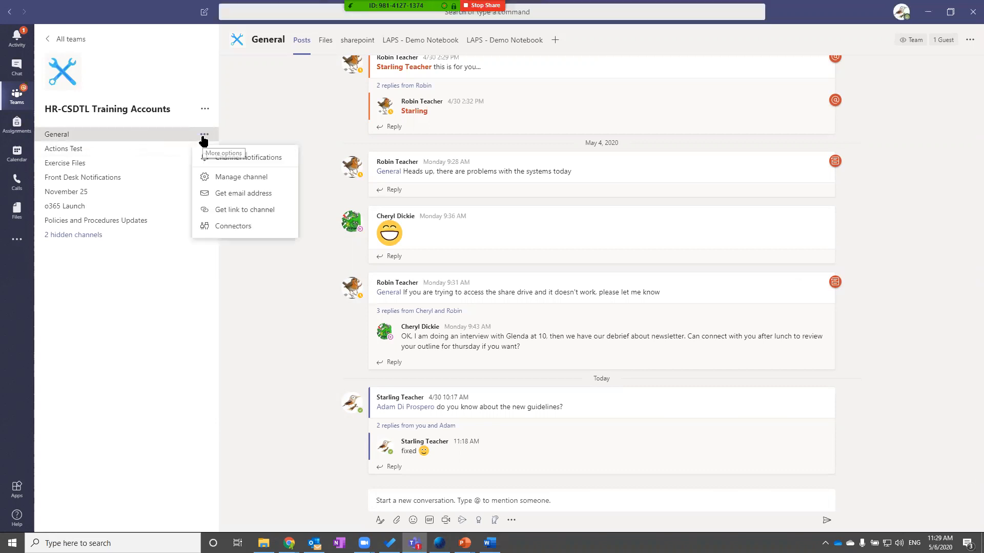
left_click(238, 160)
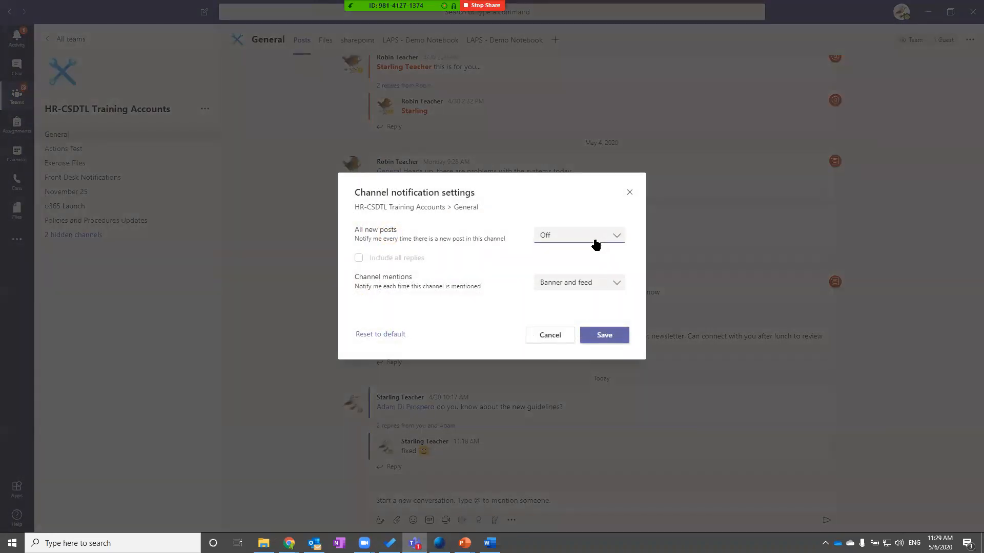
- Point out the channel notification settings heading and view the notification choices for all new posts
triple_click(530, 189)
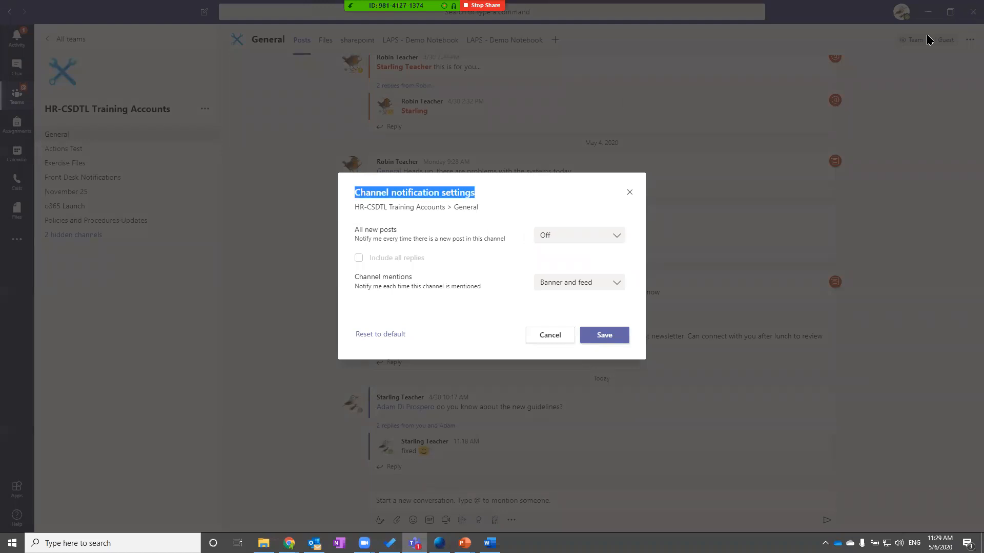
left_click(483, 187)
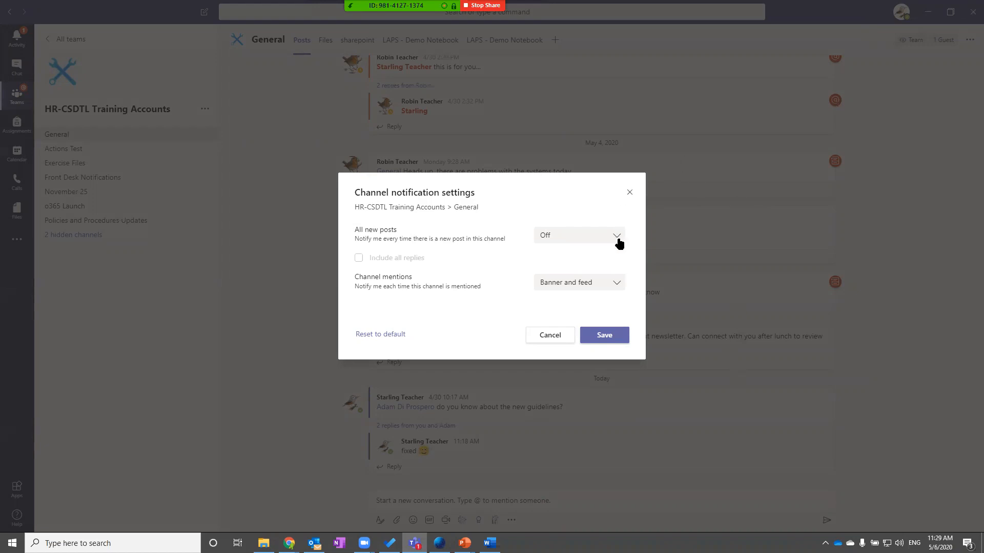
left_click(619, 241)
left_click(510, 214)
key("alt+Tab")
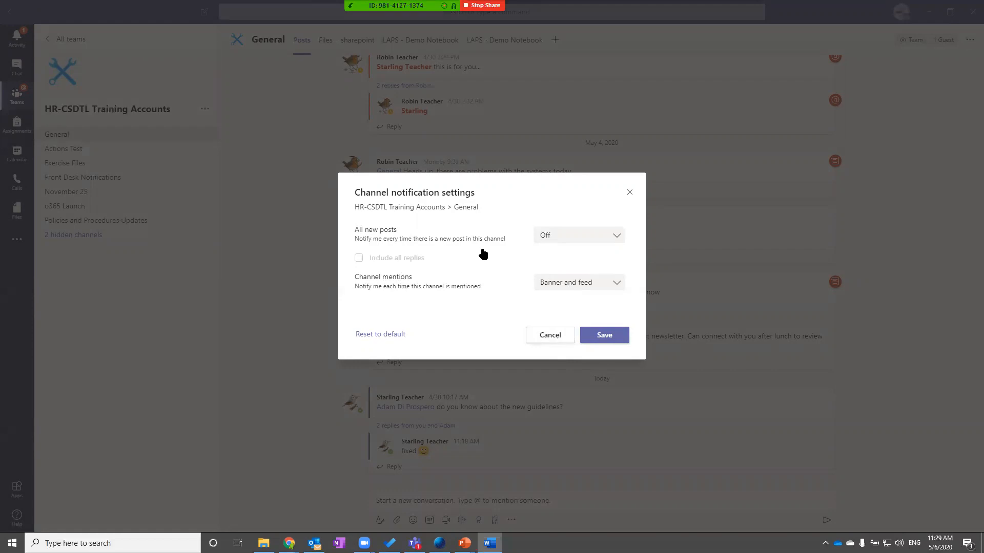
- Cancel the General channel's notification settings and view the options available for the Actions Test channel
left_click(530, 332)
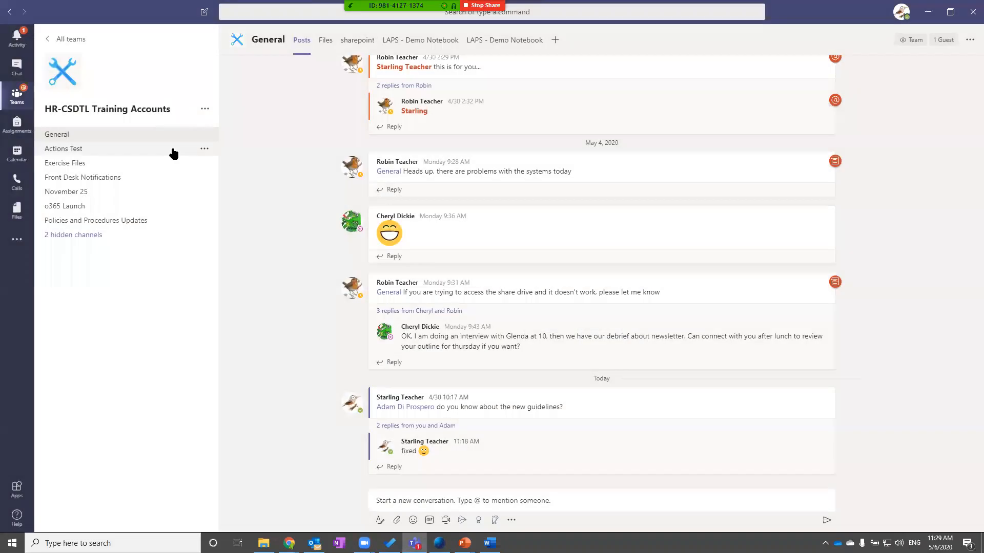
left_click(203, 149)
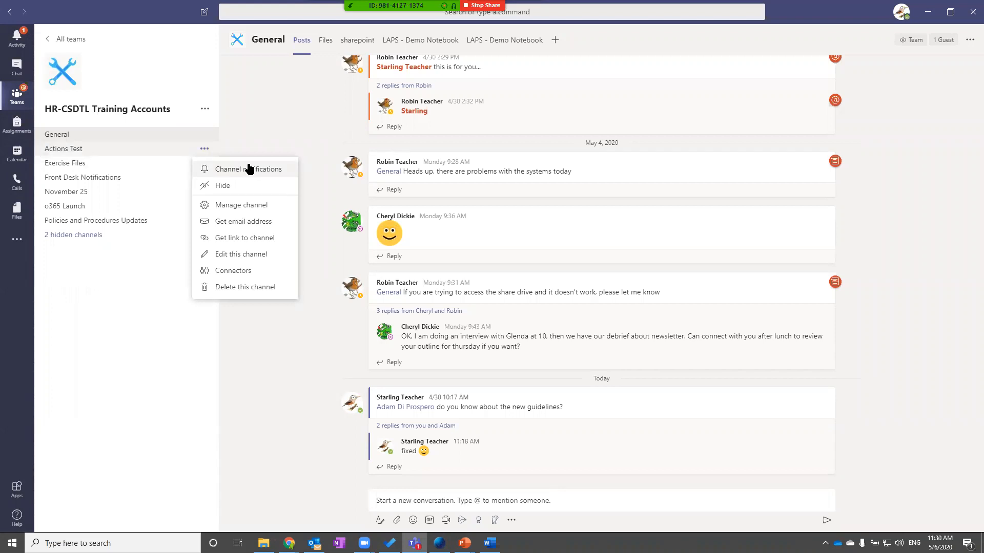
left_click(135, 315)
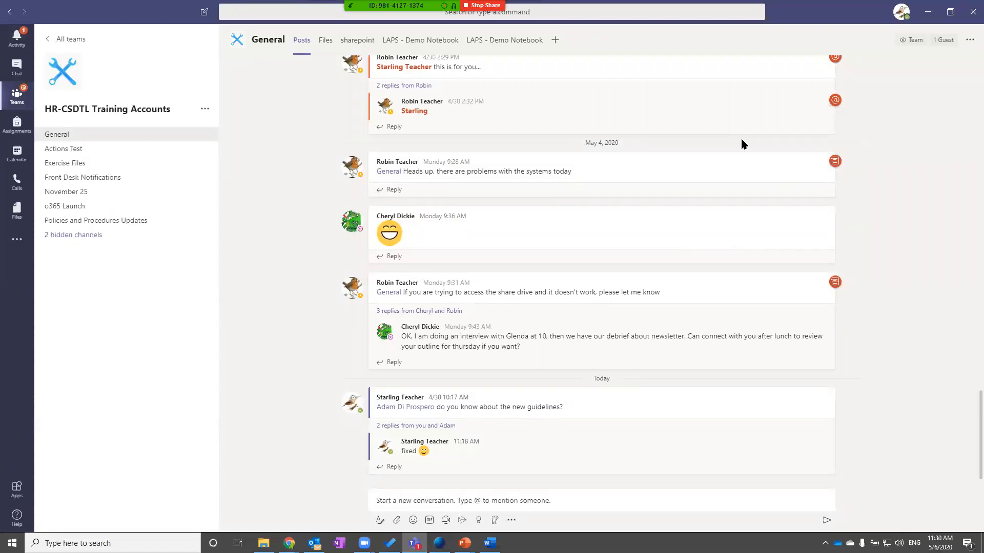
- Open the account's personal notification settings, view the mention settings and close them
left_click(900, 17)
left_click(836, 122)
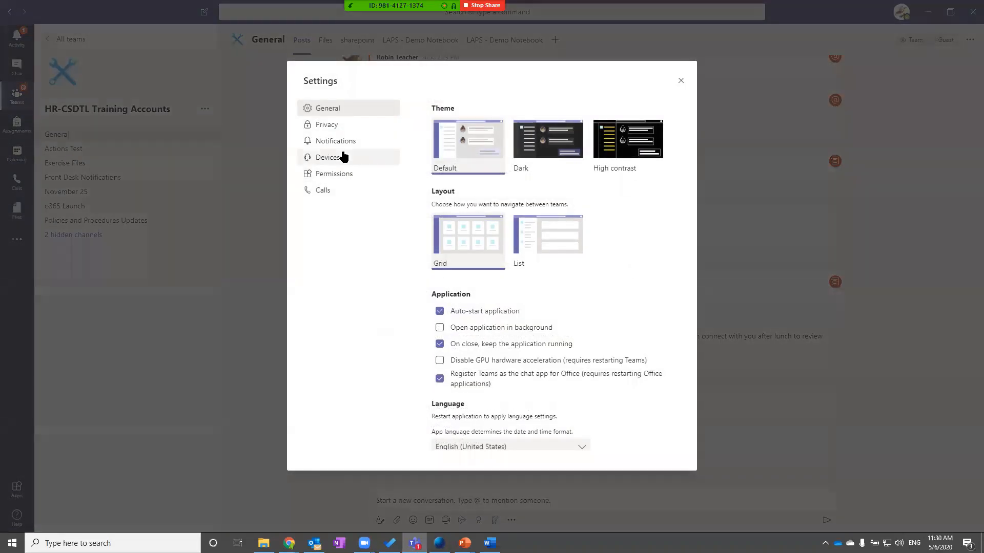
left_click(342, 141)
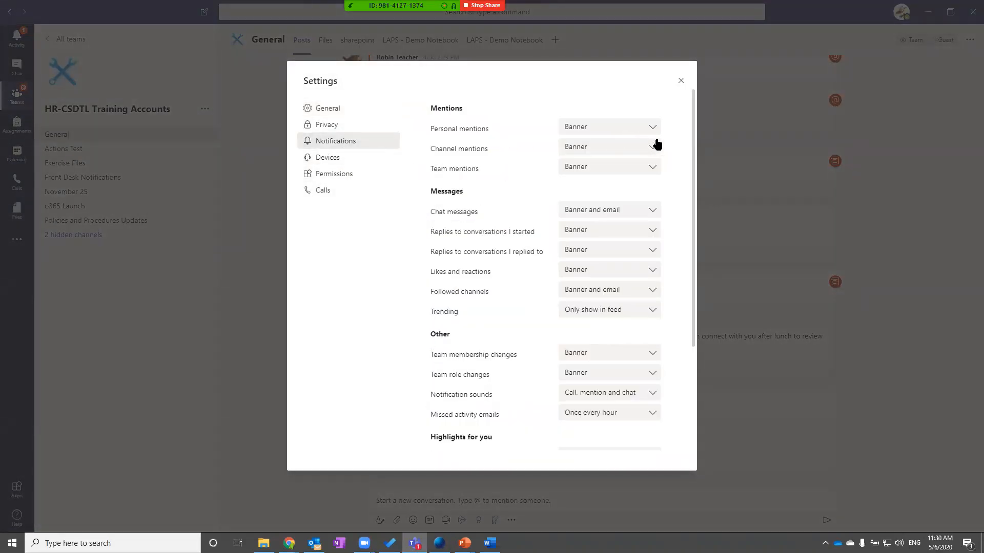
left_click(681, 81)
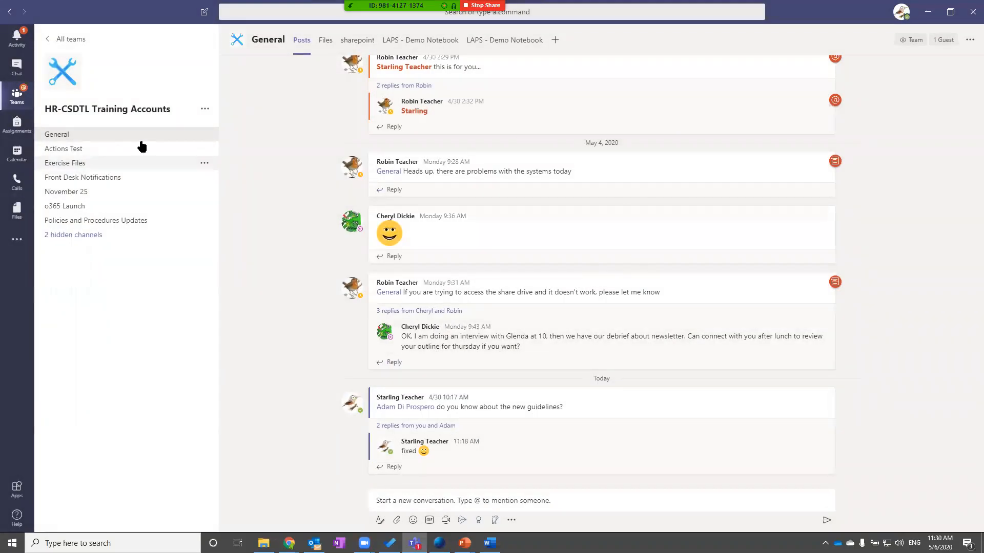
- Reopen the General channel's notification settings, view the choices for channel mentions and cancel without saving
left_click(204, 134)
left_click(219, 150)
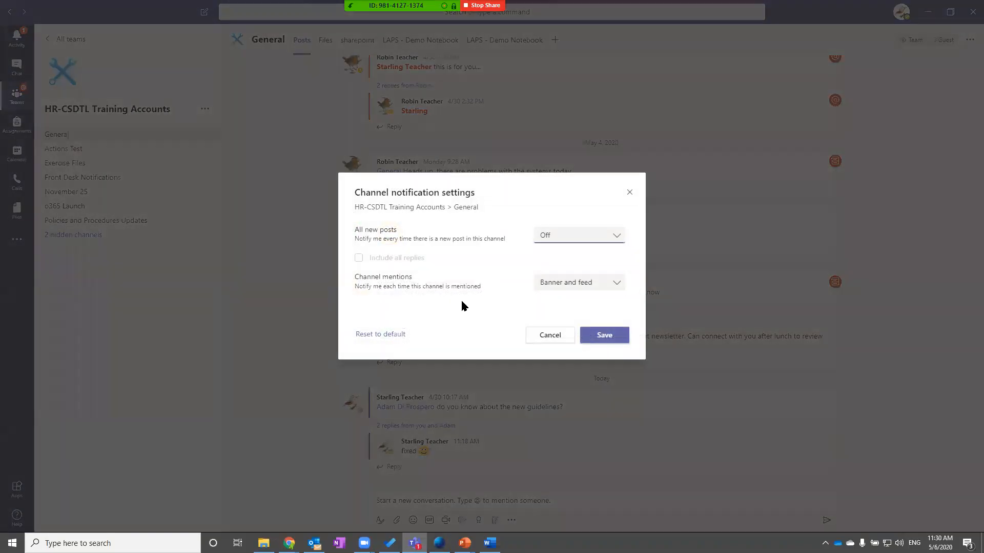
left_click(586, 284)
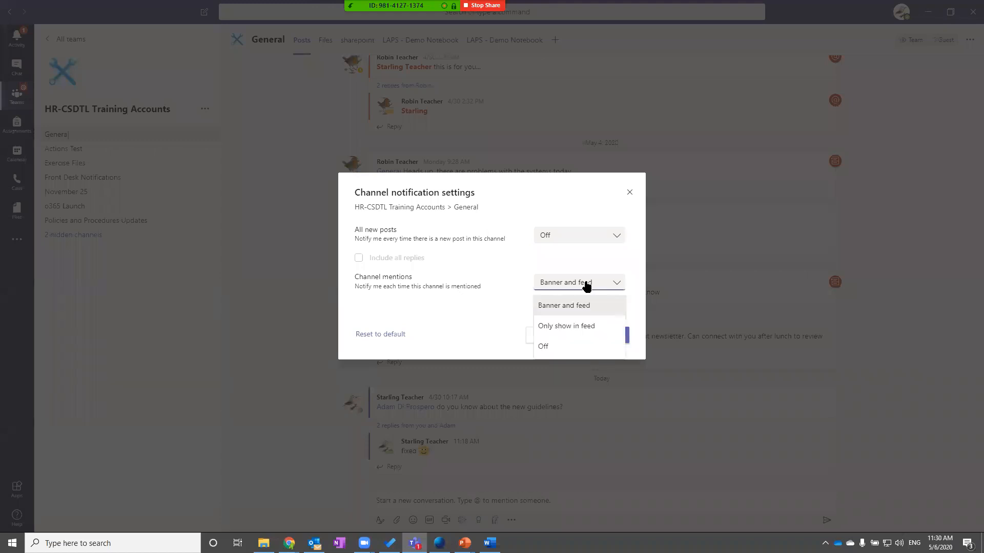
left_click(527, 303)
left_click(545, 337)
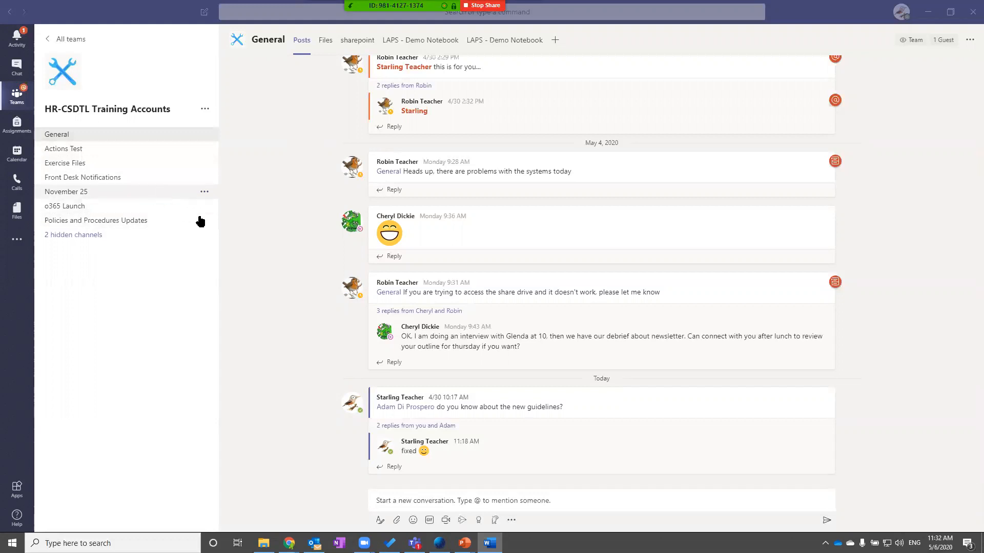
- View the options for channel mentions in the account's personal notification settings and close the settings
left_click(899, 12)
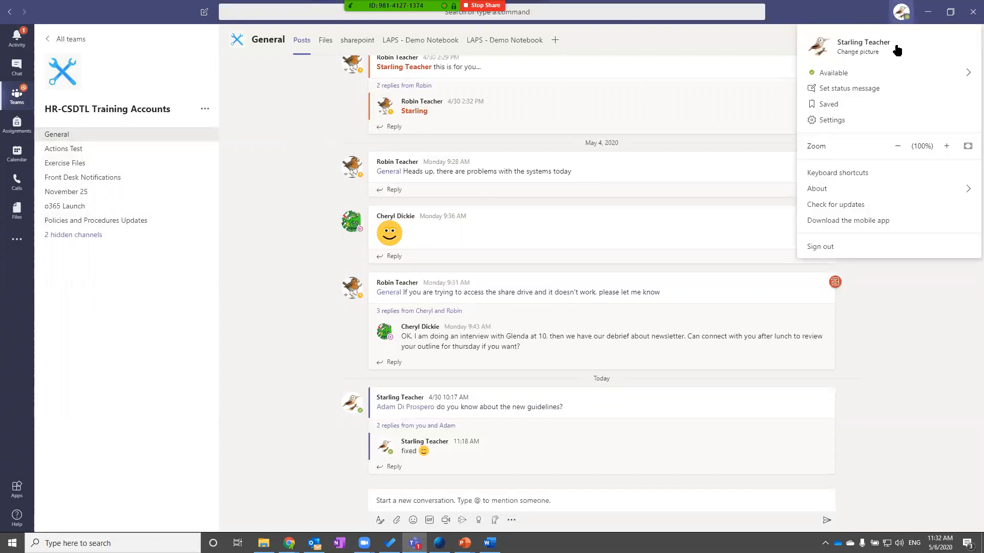
left_click(829, 121)
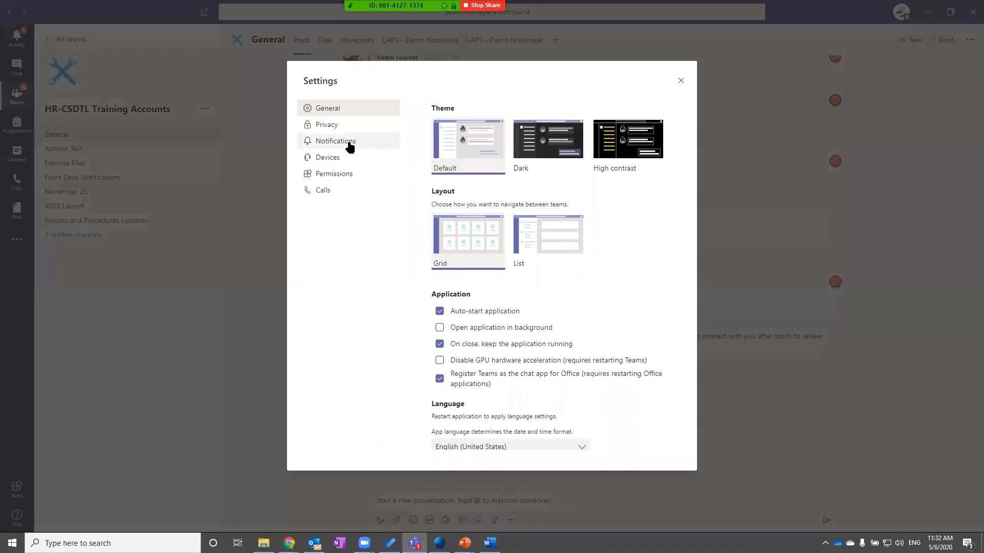
left_click(347, 144)
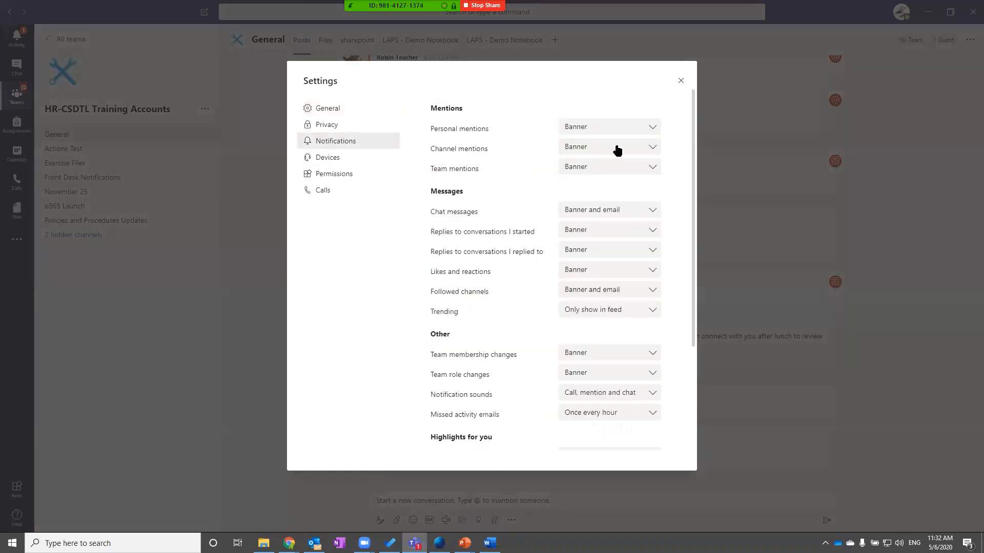
left_click(652, 147)
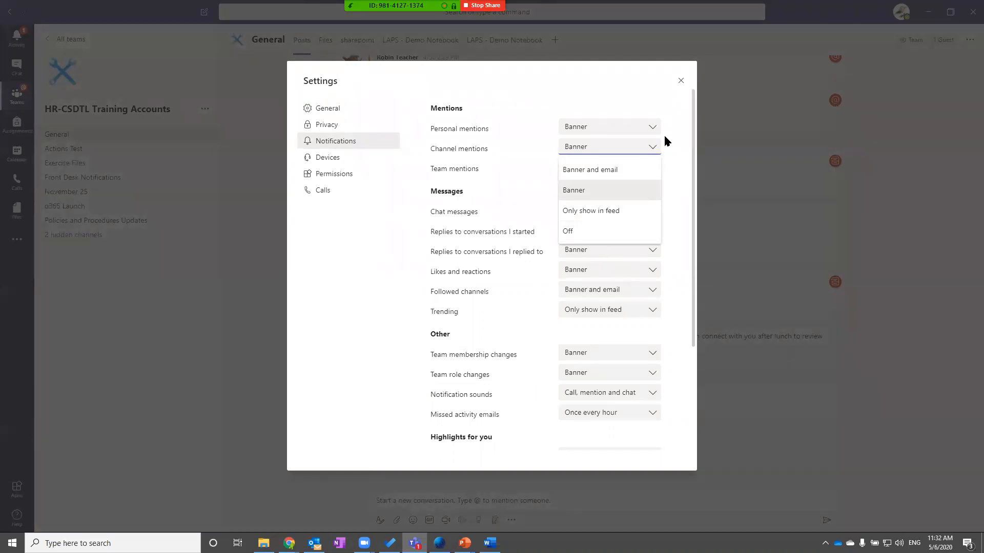
left_click(680, 81)
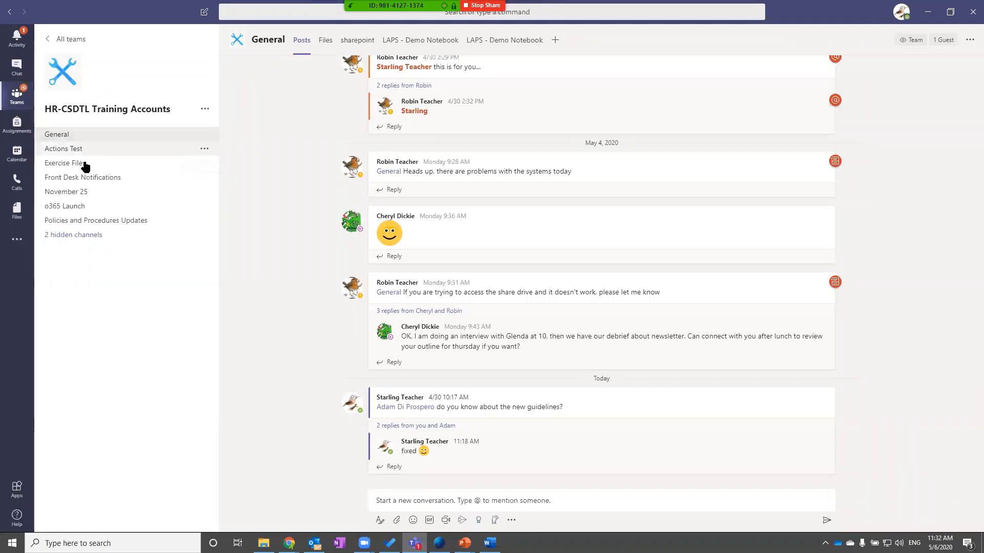
- View the General channel's notification settings and cancel without saving
left_click(207, 135)
left_click(205, 154)
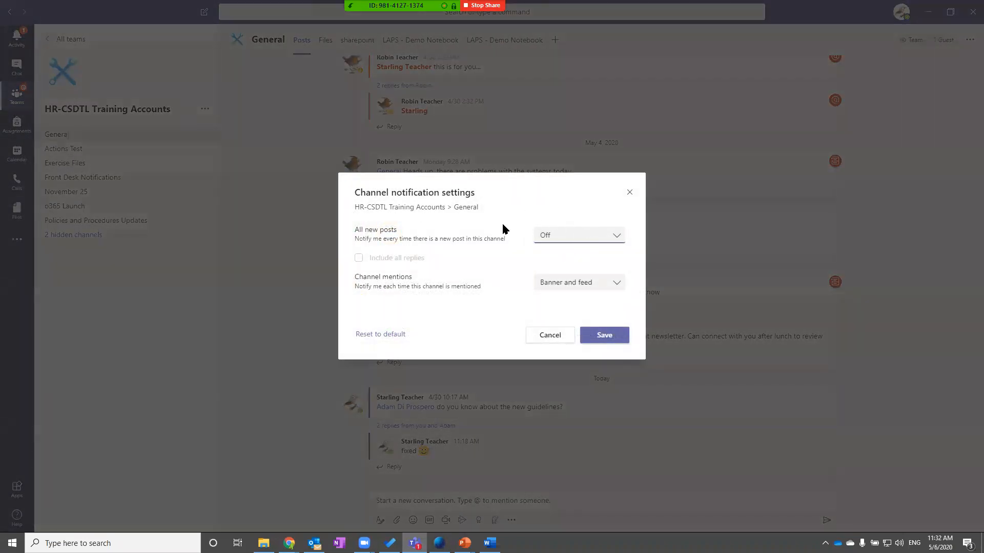
left_click(543, 336)
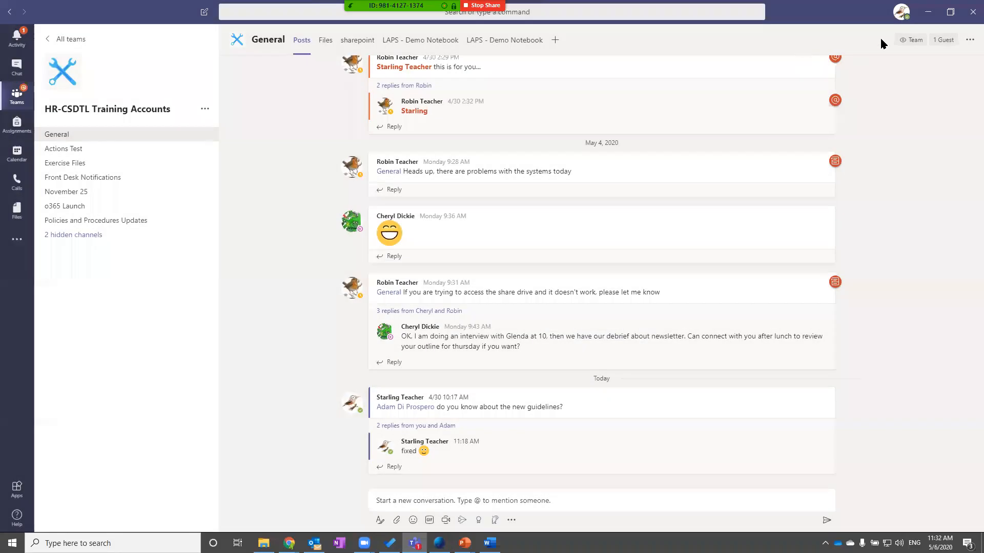
- Turn channel mentions Off in the account's personal notification settings and close the settings
left_click(899, 16)
left_click(828, 120)
left_click(340, 141)
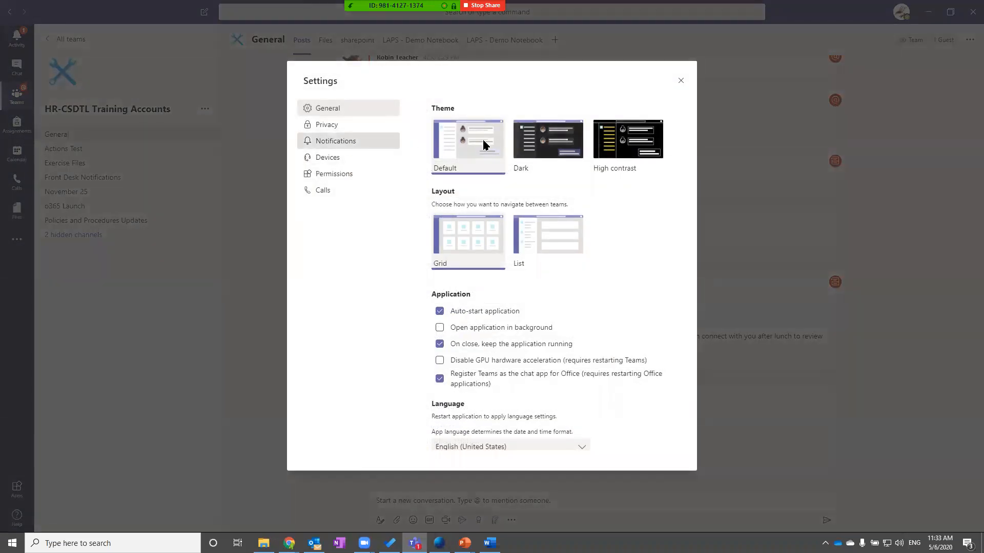
left_click(650, 148)
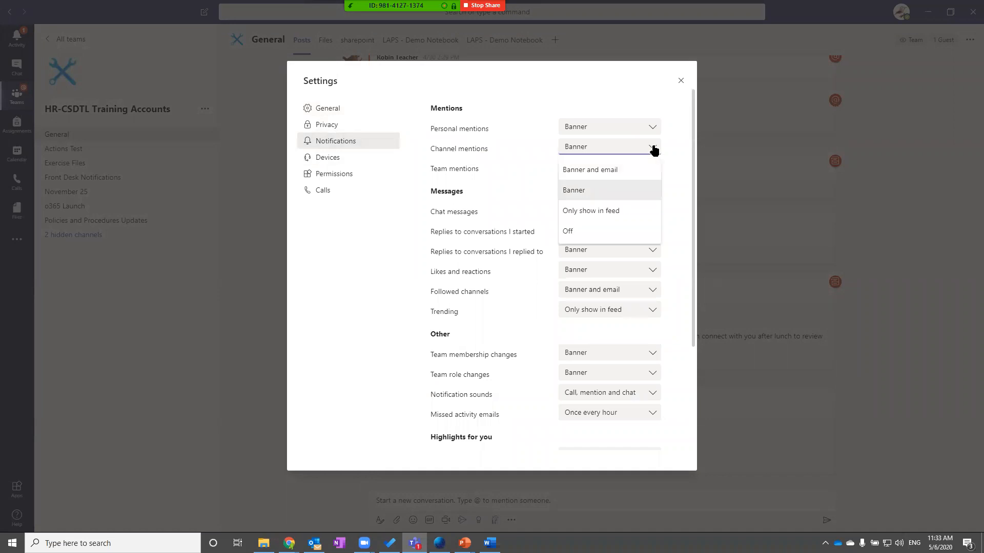
left_click(577, 231)
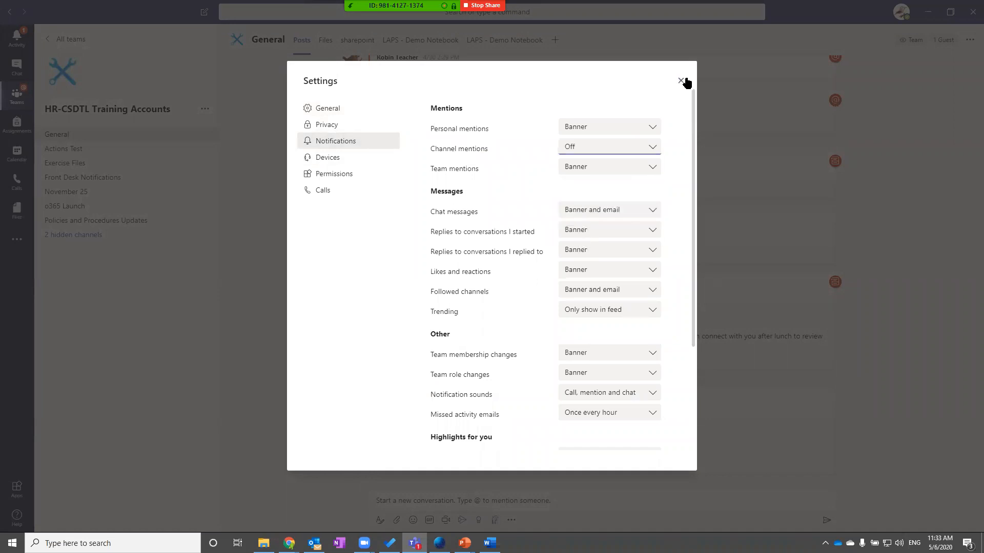
left_click(681, 81)
- Check the channel mentions choice in the General channel's notification settings and cancel without saving
left_click(204, 135)
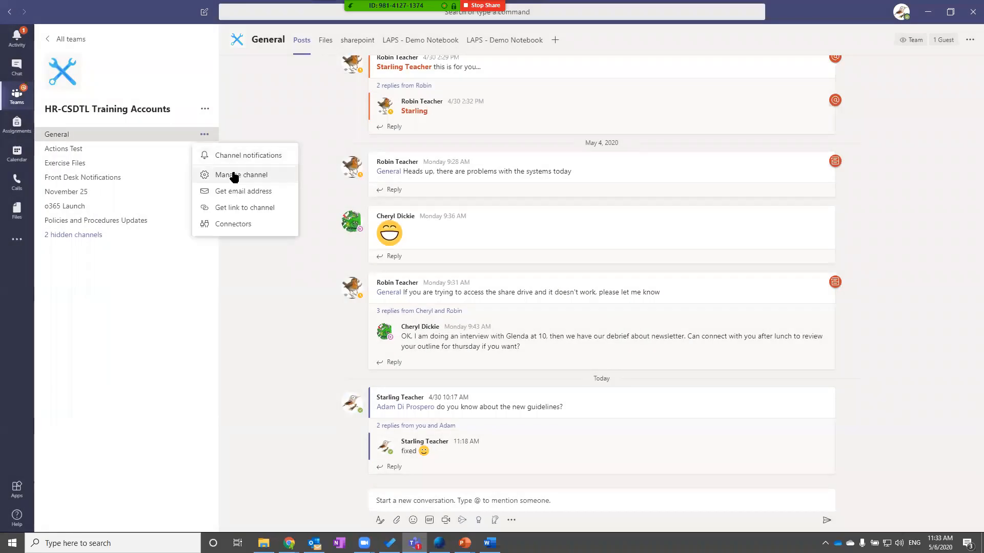
left_click(234, 154)
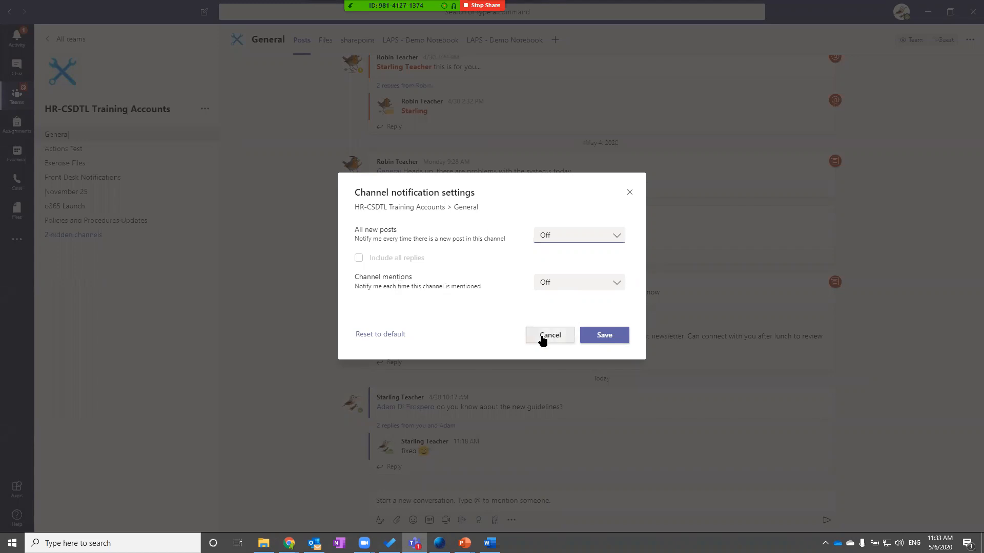
left_click(544, 336)
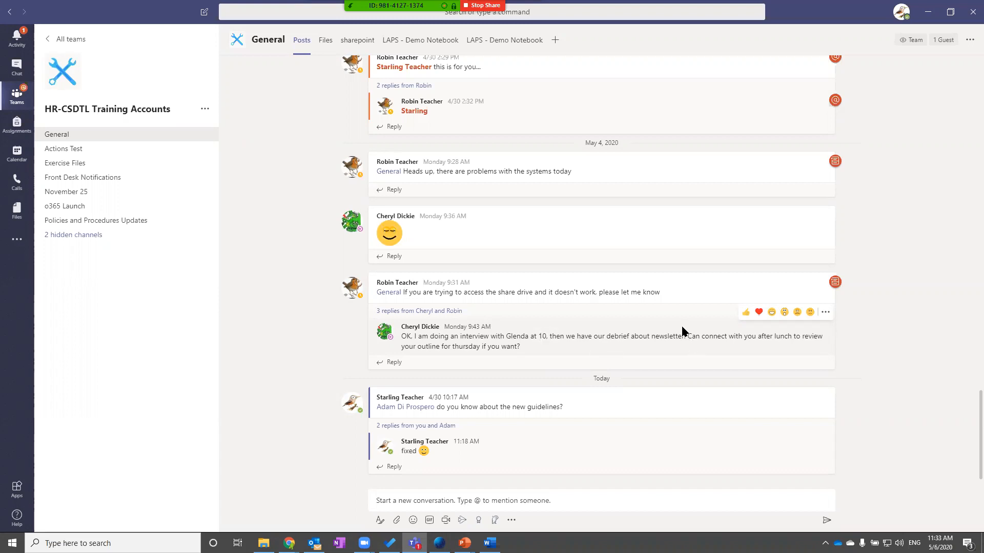
left_click(901, 11)
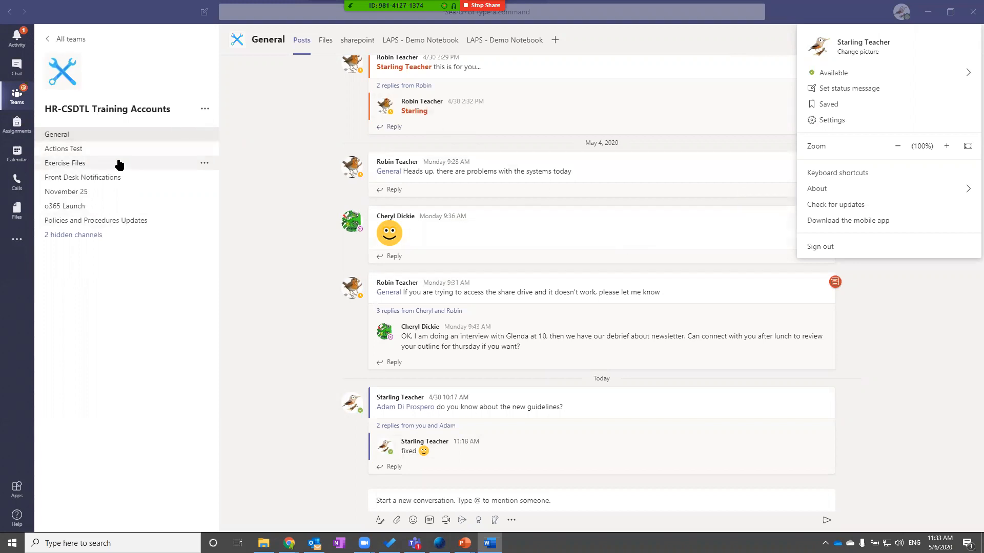
left_click(163, 328)
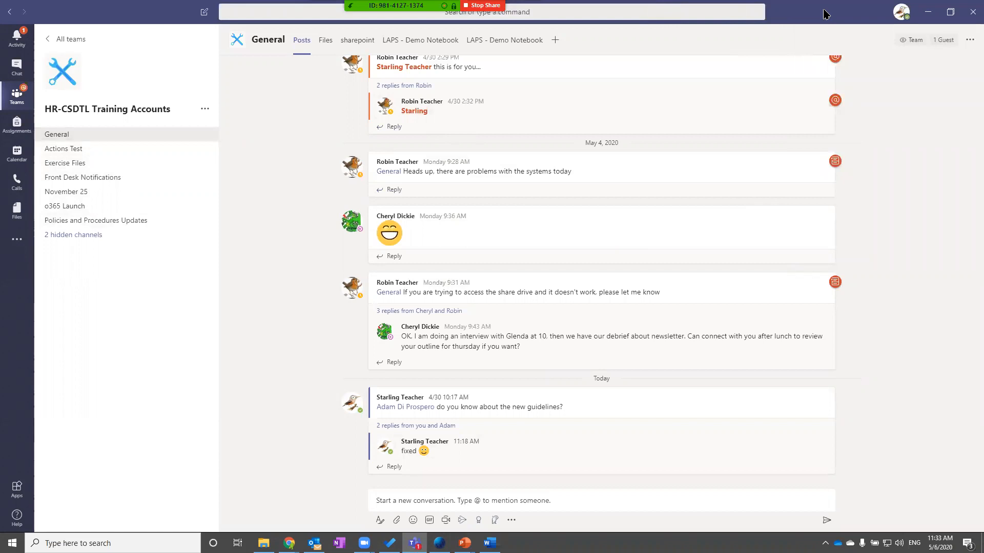
key("alt+Tab")
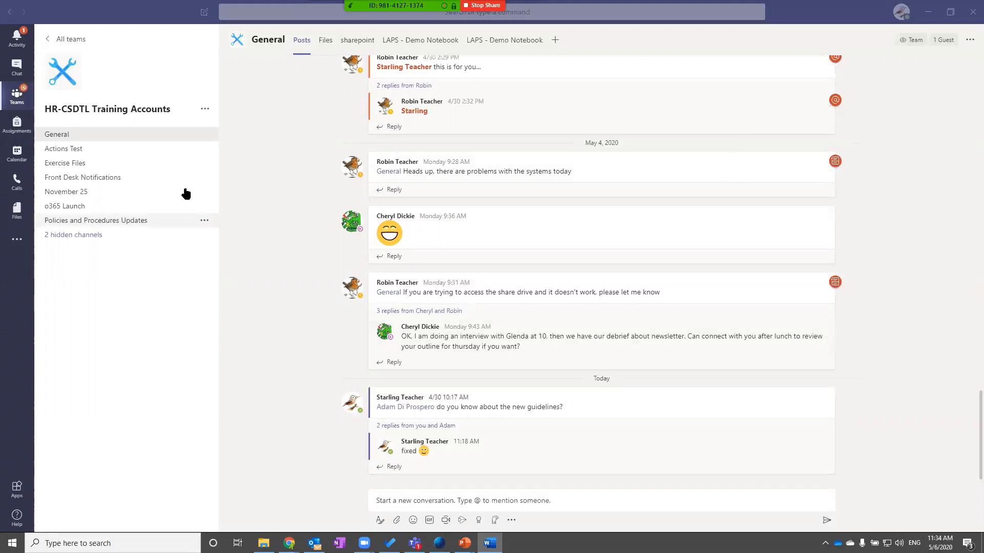
- View the existing tags of the HR-CSDTL Training Accounts team and close the tag manager
left_click(205, 110)
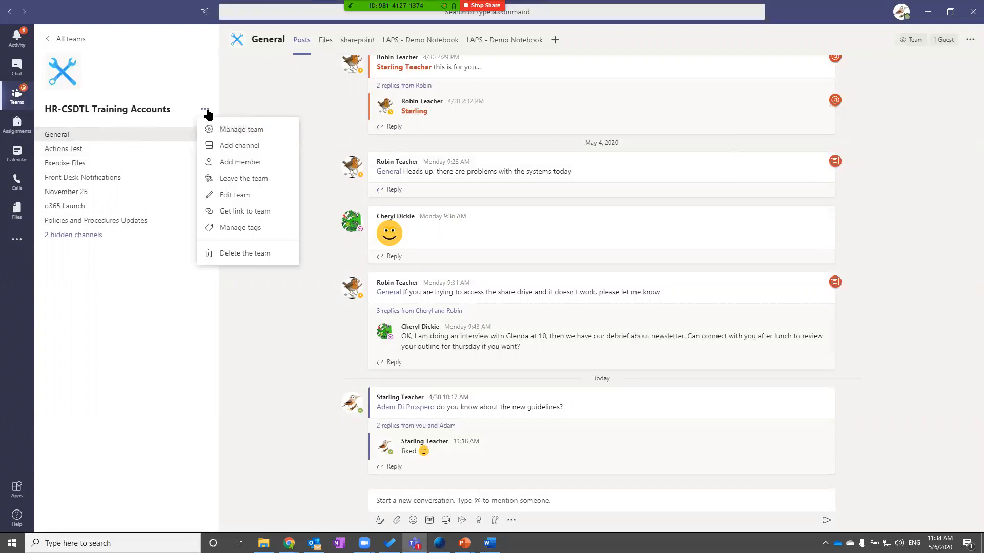
left_click(233, 228)
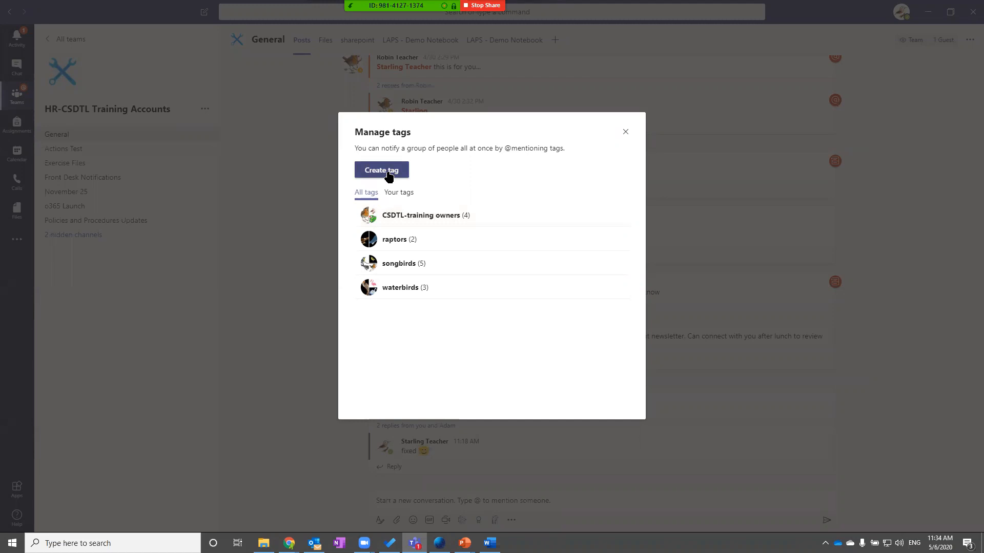
left_click(625, 132)
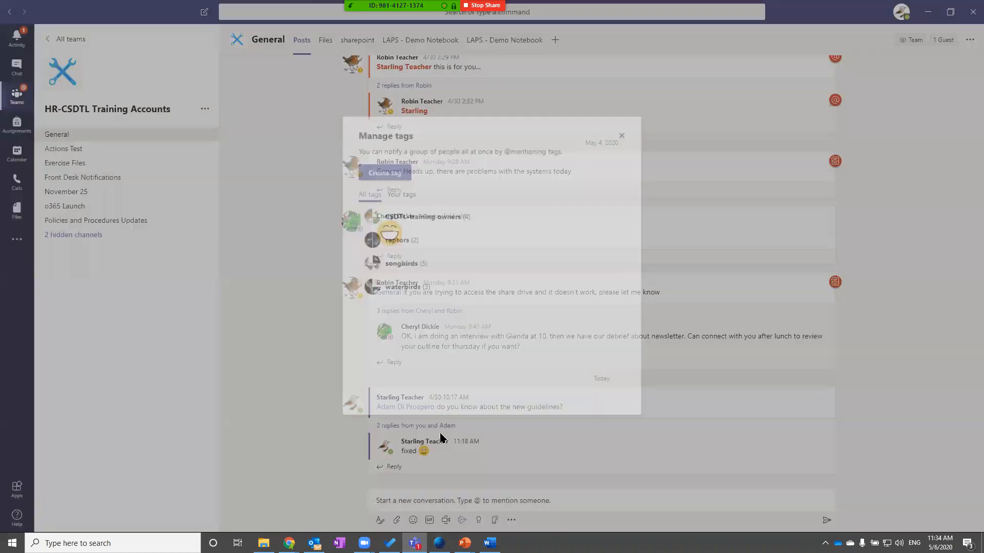
left_click(392, 466)
type("@csdtl")
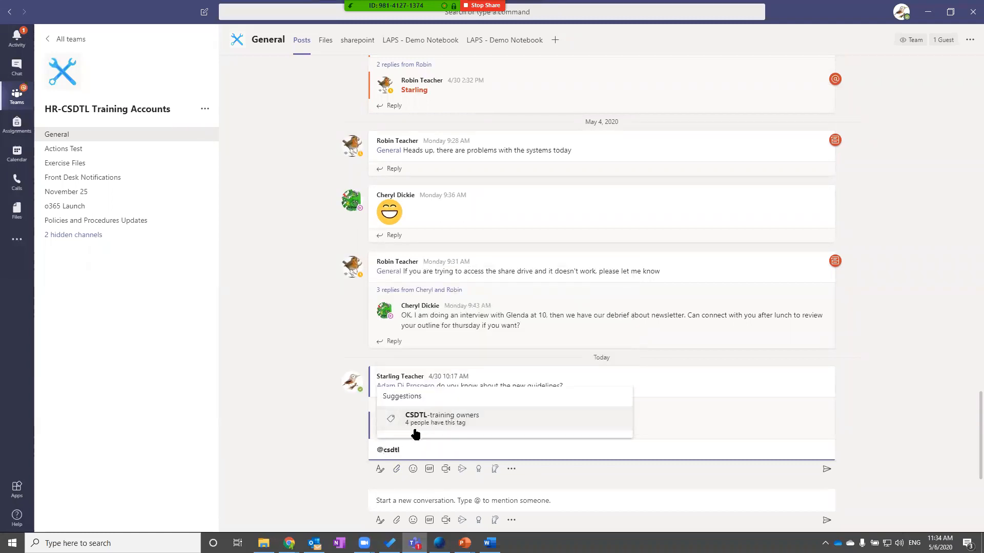
left_click(301, 428)
left_click(415, 452)
key("BackSpace")
key("BackSpace")
key("BackSpace")
key("BackSpace")
key("BackSpace")
key("BackSpace")
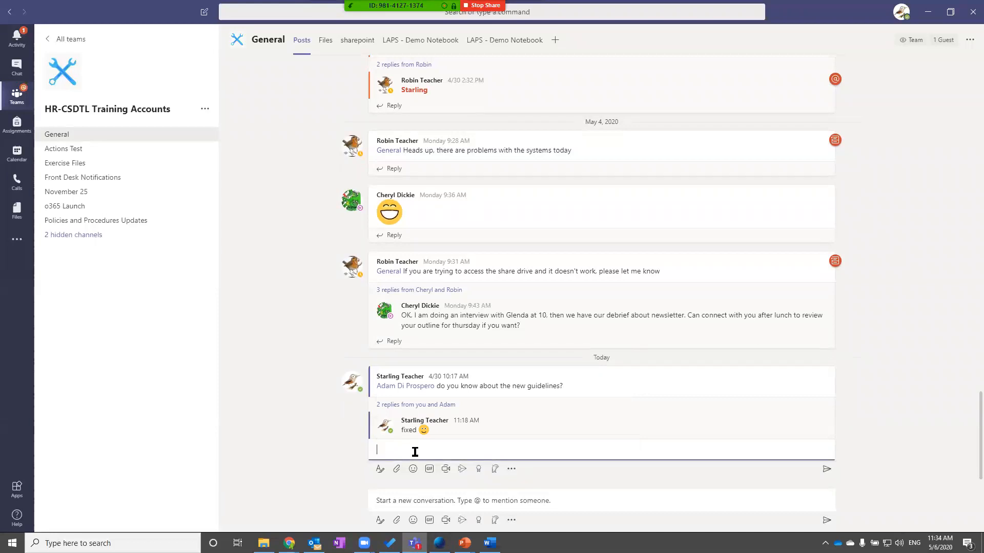
key("alt+Tab")
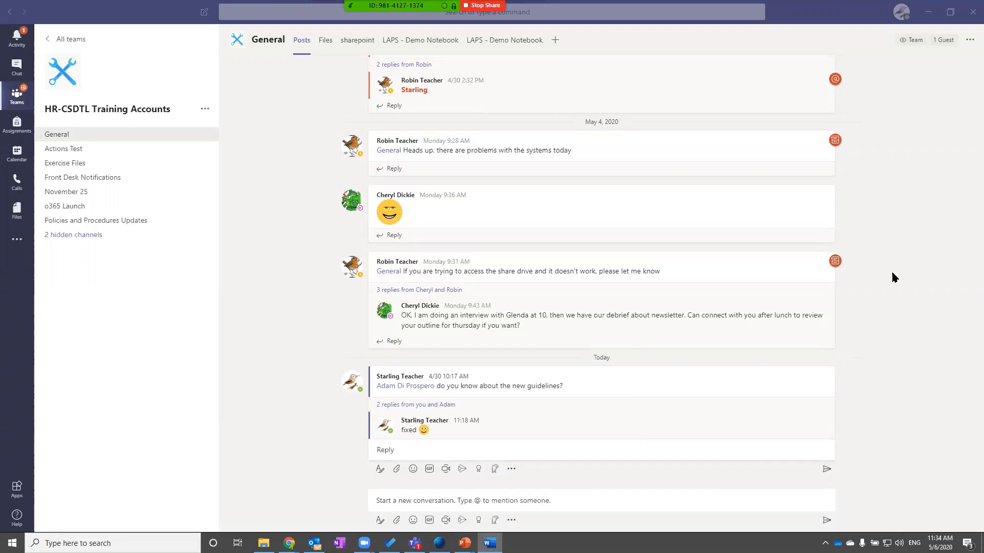
- Compare all of the team's tags with the account's own tags in the tag manager and close it
left_click(206, 112)
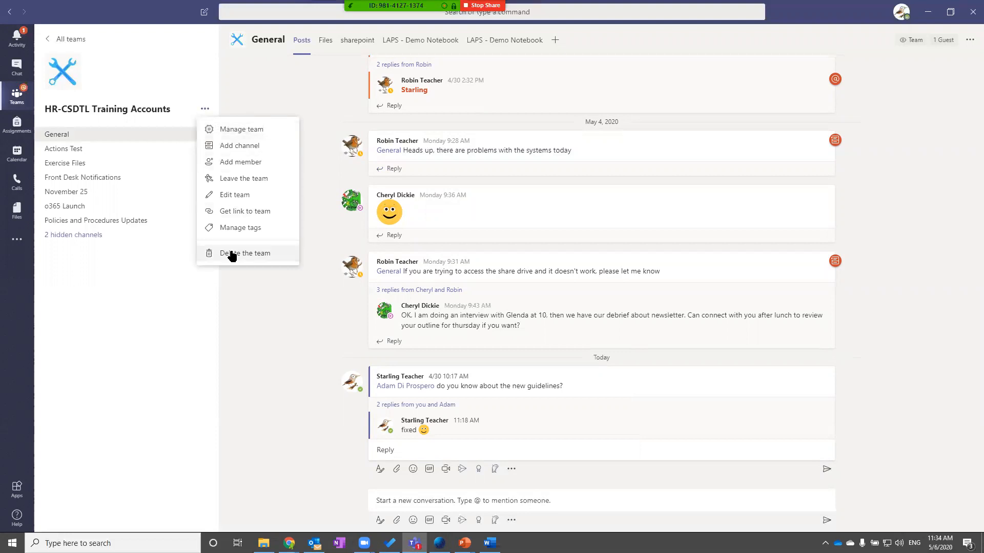
left_click(235, 229)
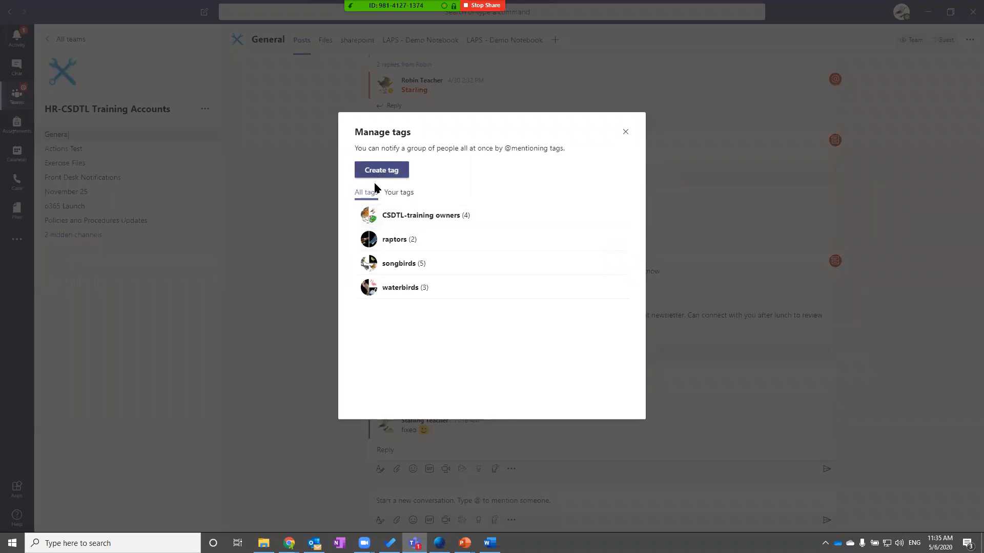
left_click(394, 198)
left_click(367, 197)
left_click(391, 197)
left_click(366, 198)
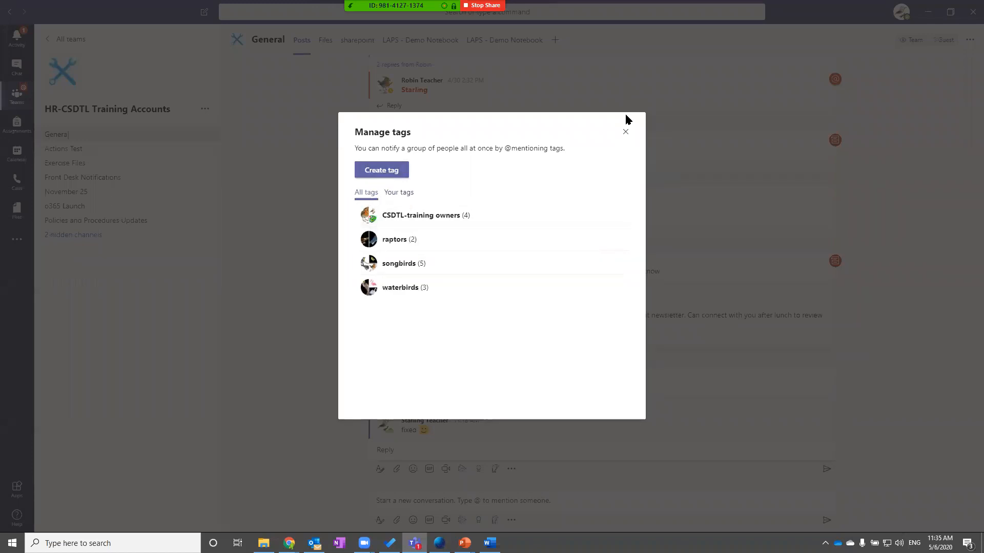
left_click(625, 131)
- View who can add tags in the HR-CSDTL Training Accounts team's settings
left_click(205, 109)
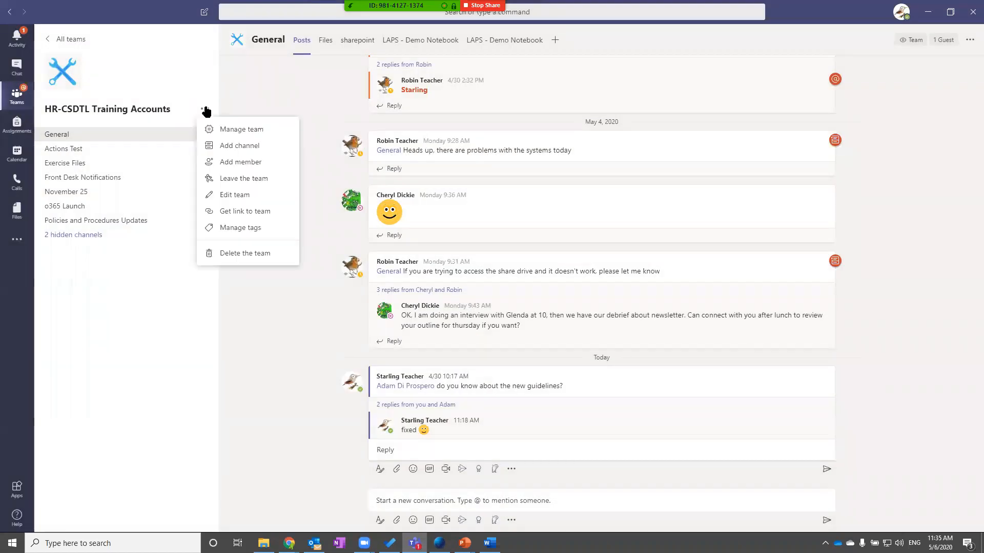
left_click(225, 132)
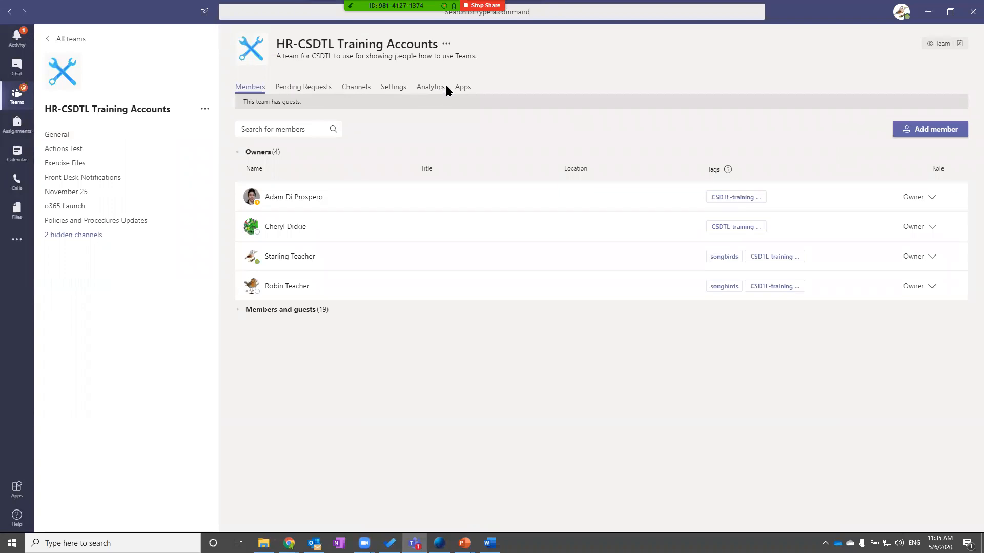
left_click(393, 90)
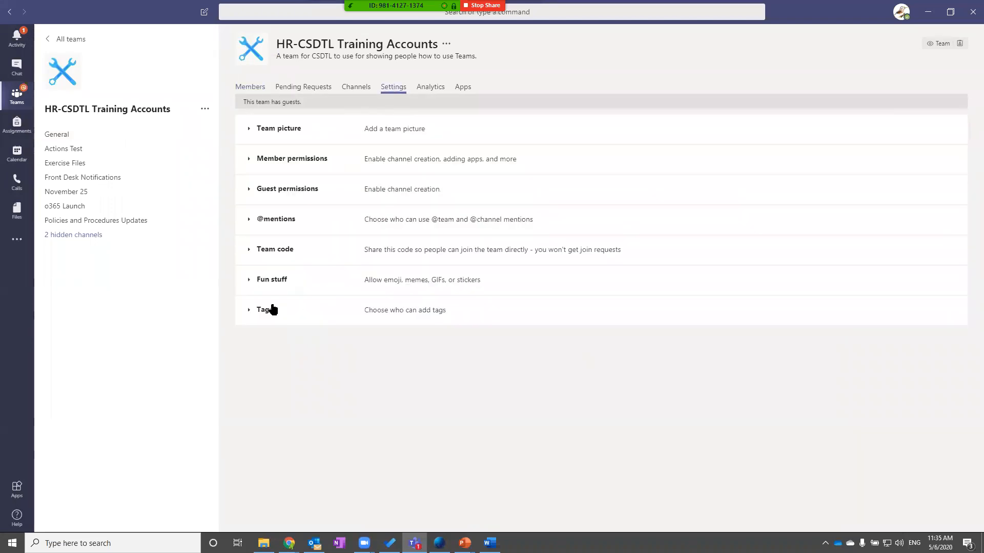
left_click(250, 312)
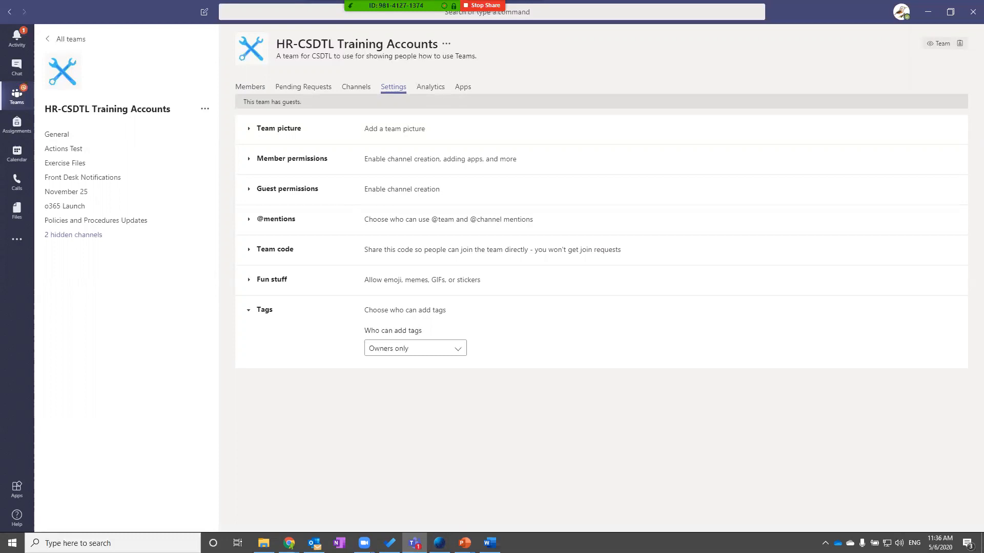
key("alt+Tab")
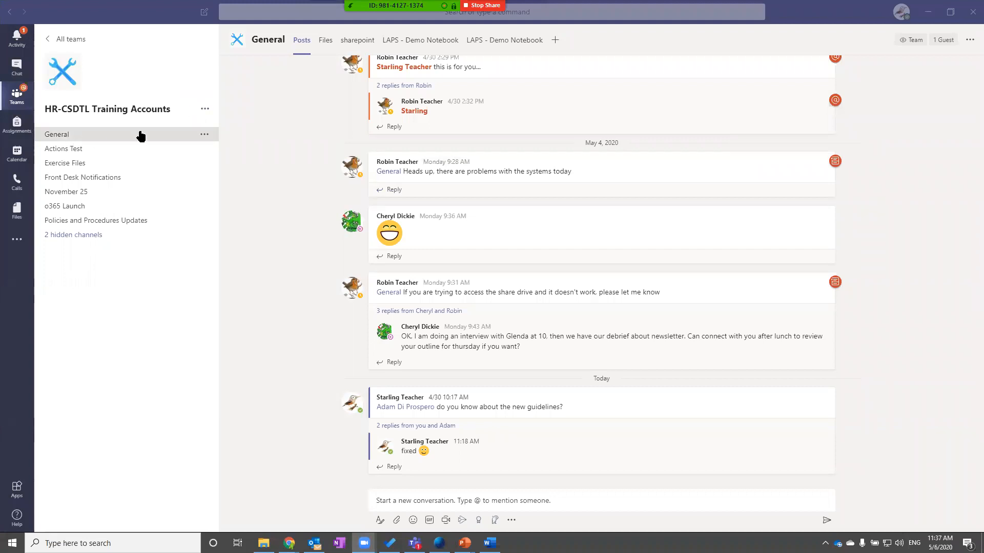
- View the people assigned to the team's CSDTL-training owners tag and close the tag manager
left_click(205, 111)
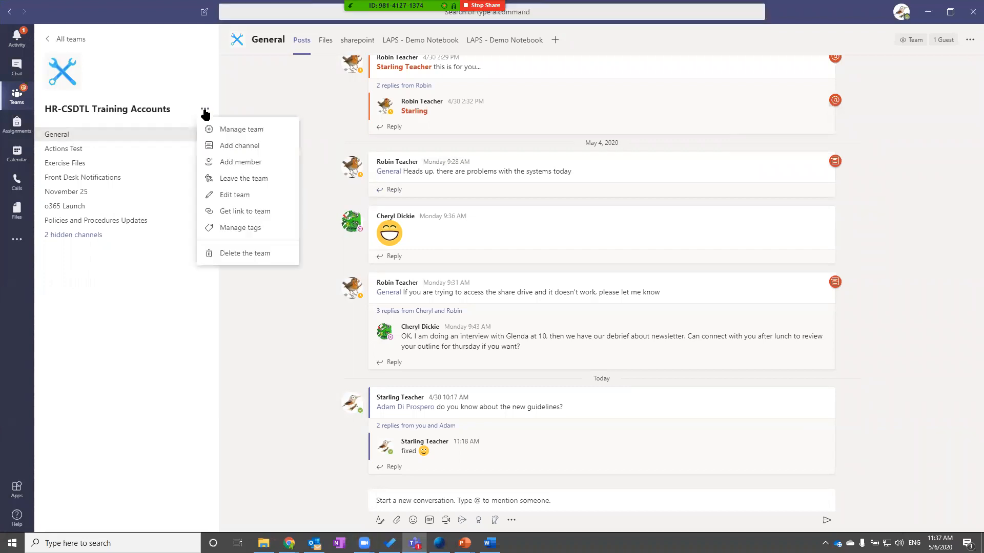
left_click(251, 229)
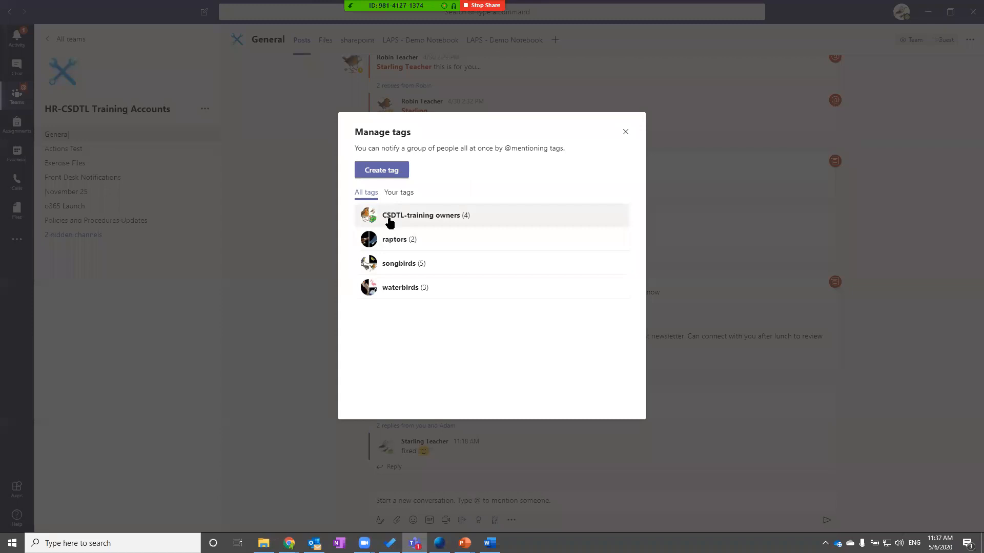
left_click(391, 223)
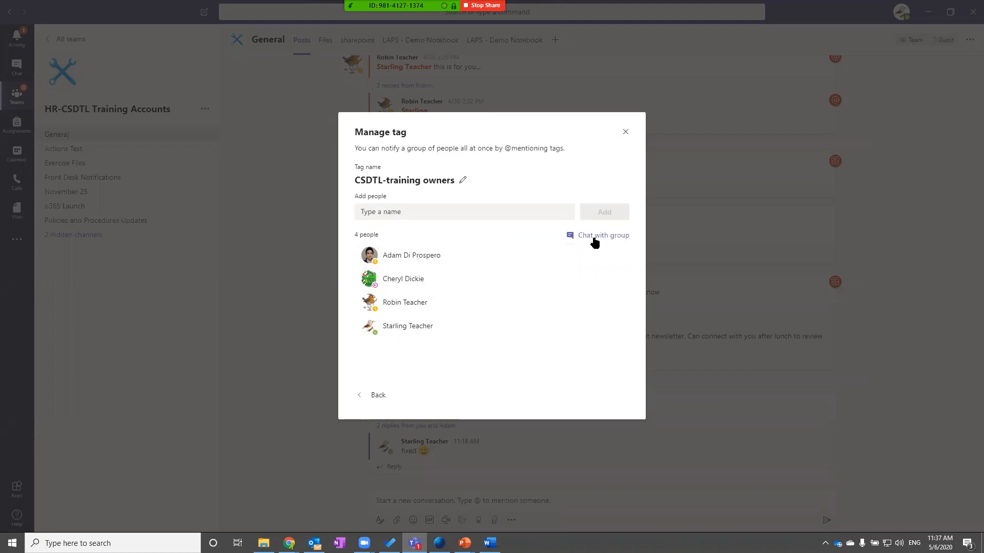
left_click(625, 132)
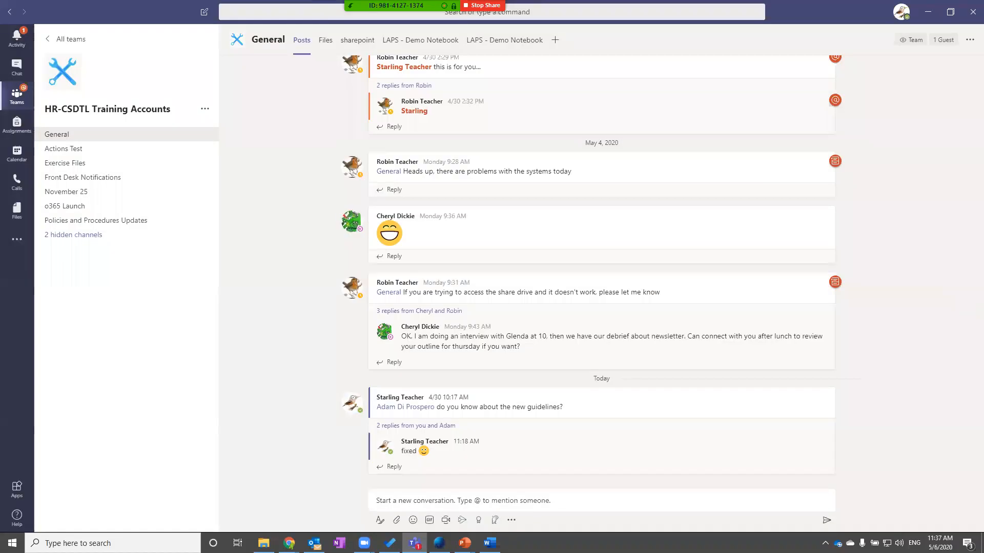
key("alt+Tab")
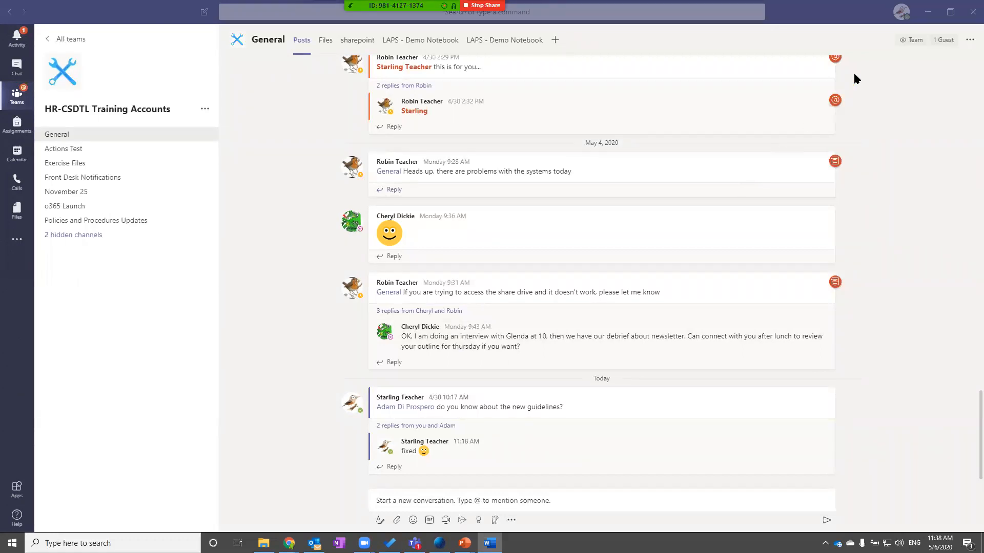
- Set the account's availability status to Do not disturb
left_click(902, 15)
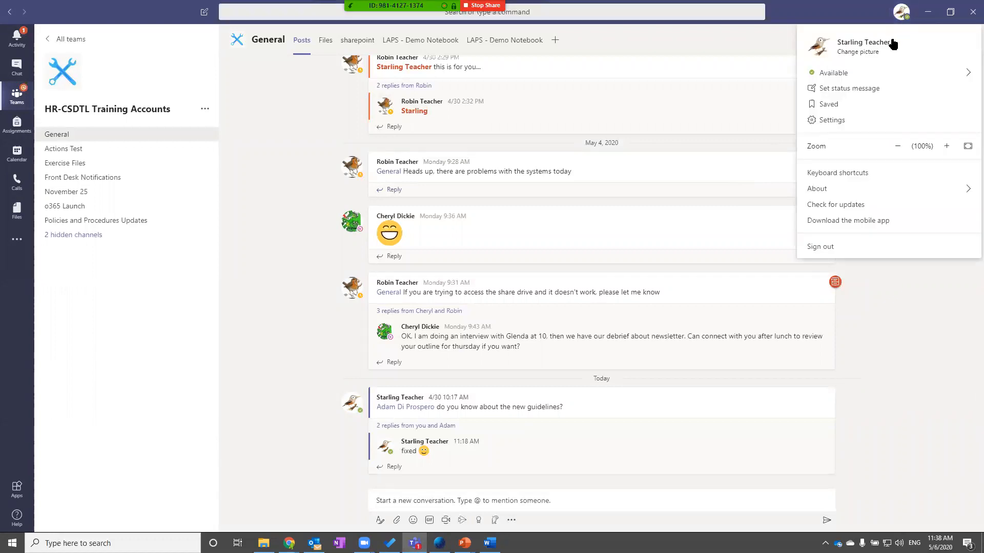
mouse_move(828, 77)
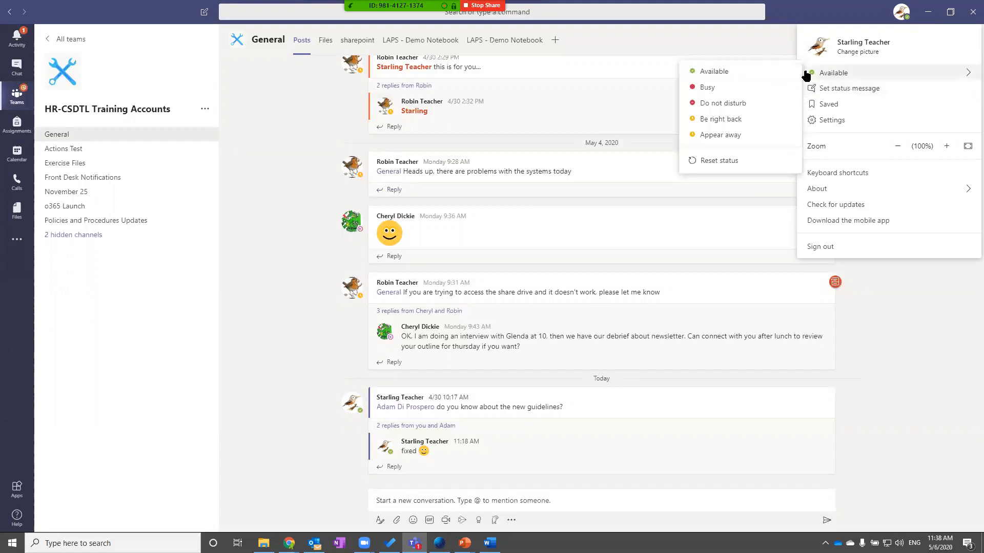
left_click(730, 104)
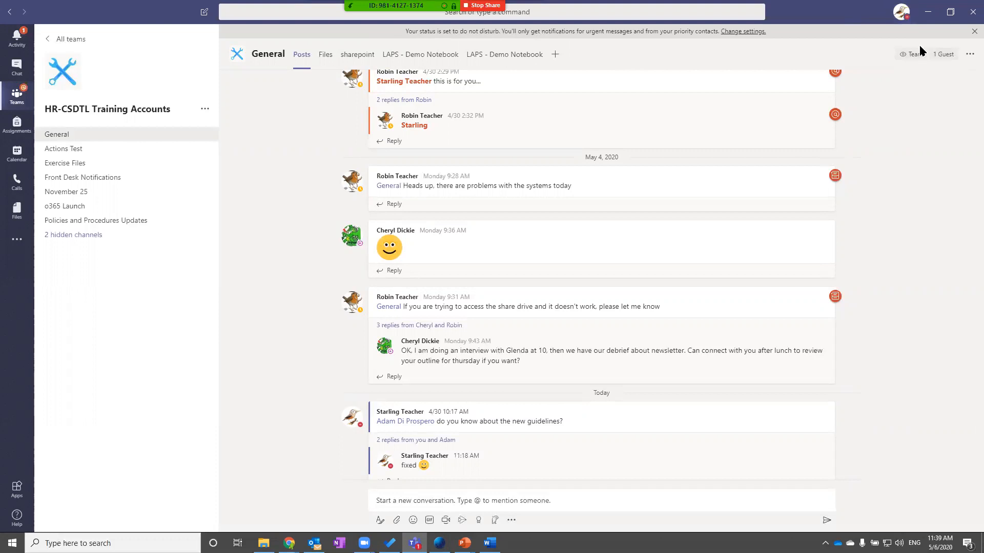
- View the privacy settings for priority access during Do not disturb and close the settings
left_click(902, 14)
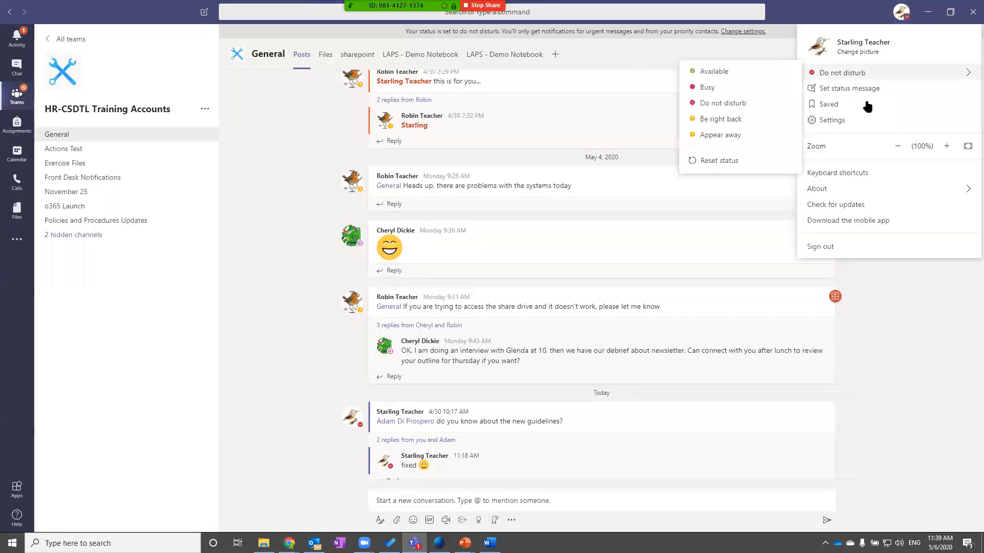
left_click(832, 123)
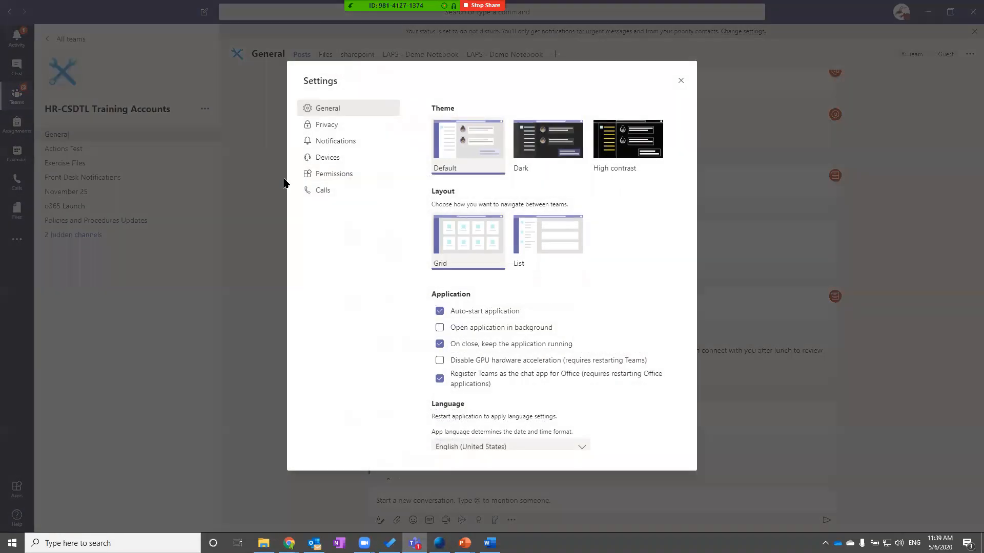
left_click(336, 127)
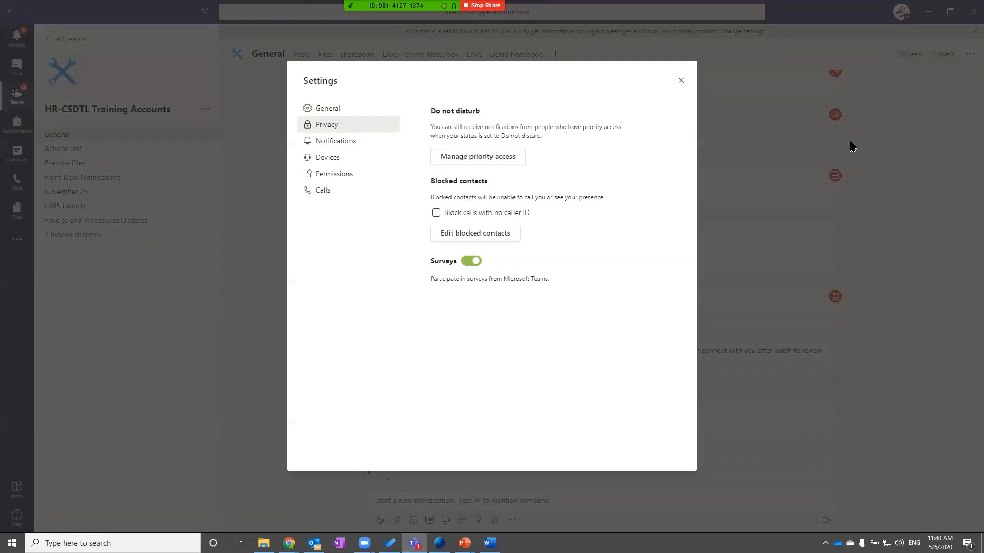
left_click(682, 82)
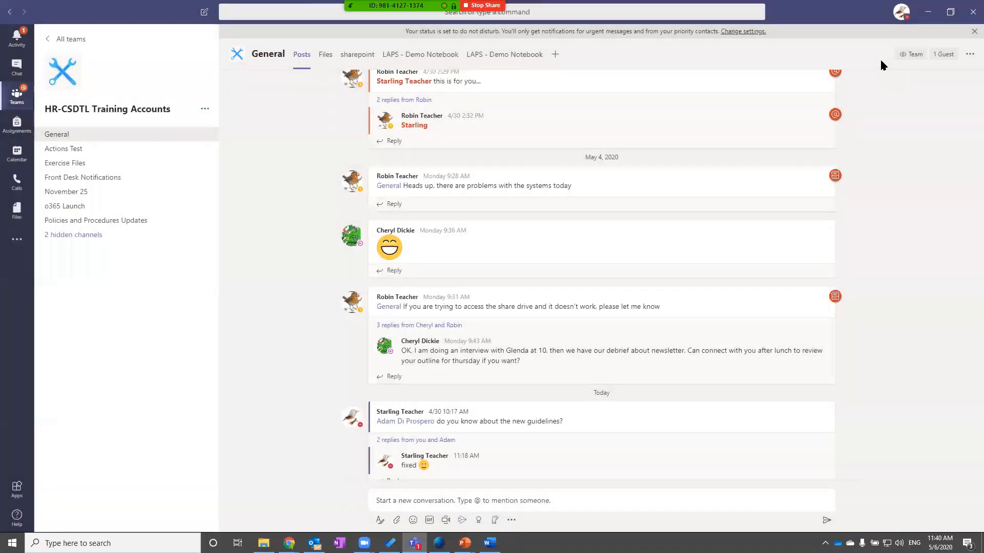
- View the available presence statuses and highlight "urgent messages" in the Do not disturb notice
left_click(901, 12)
mouse_move(874, 75)
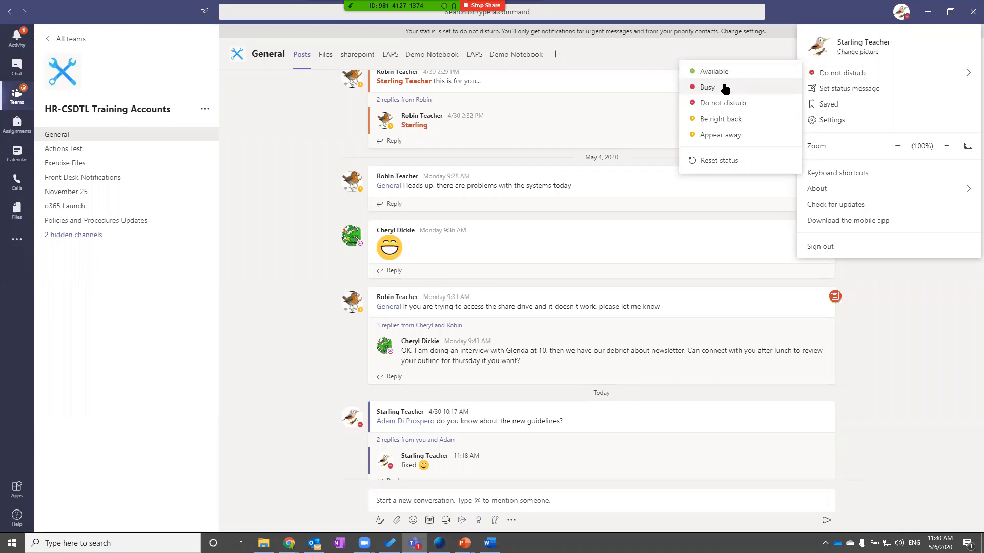
key("alt+Tab")
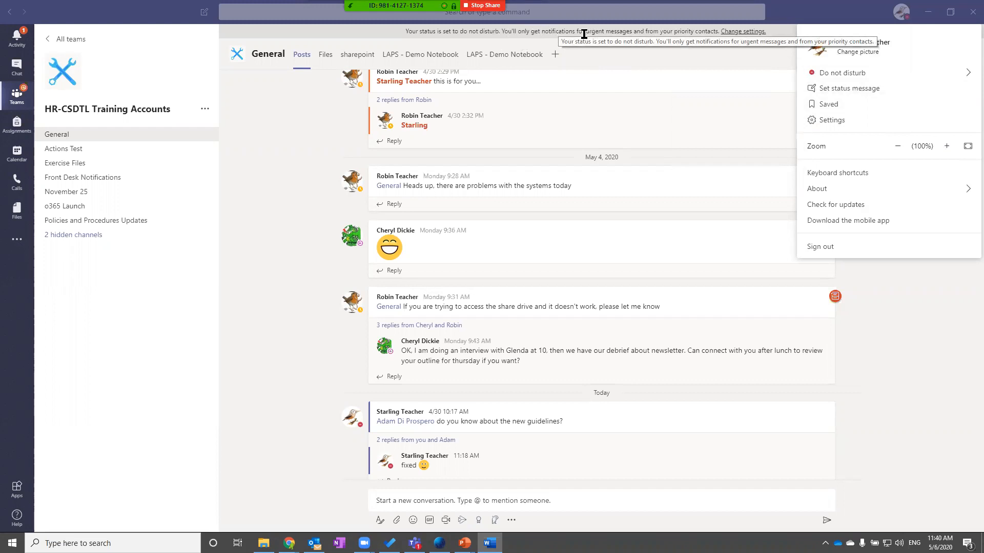
left_click_drag(586, 33, 630, 32)
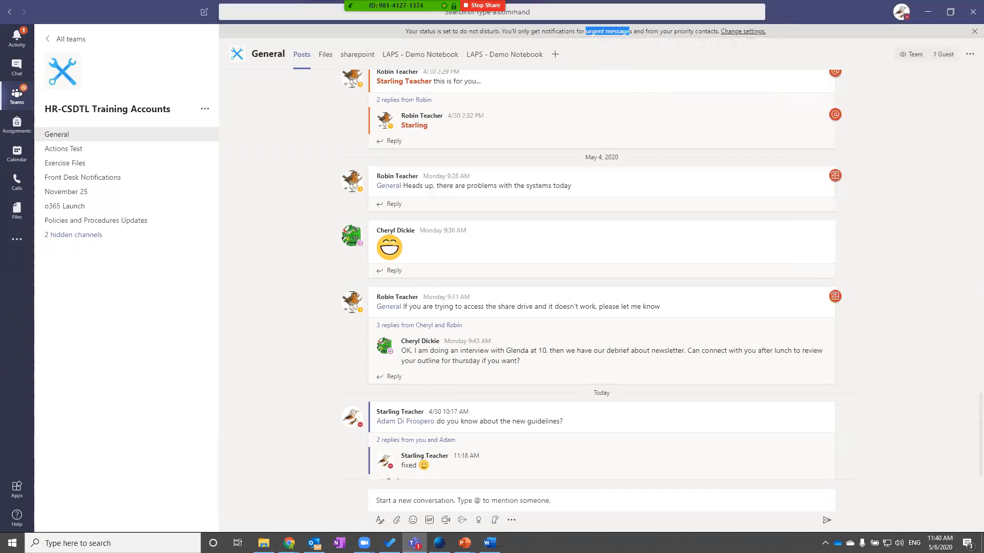
key("alt+Tab")
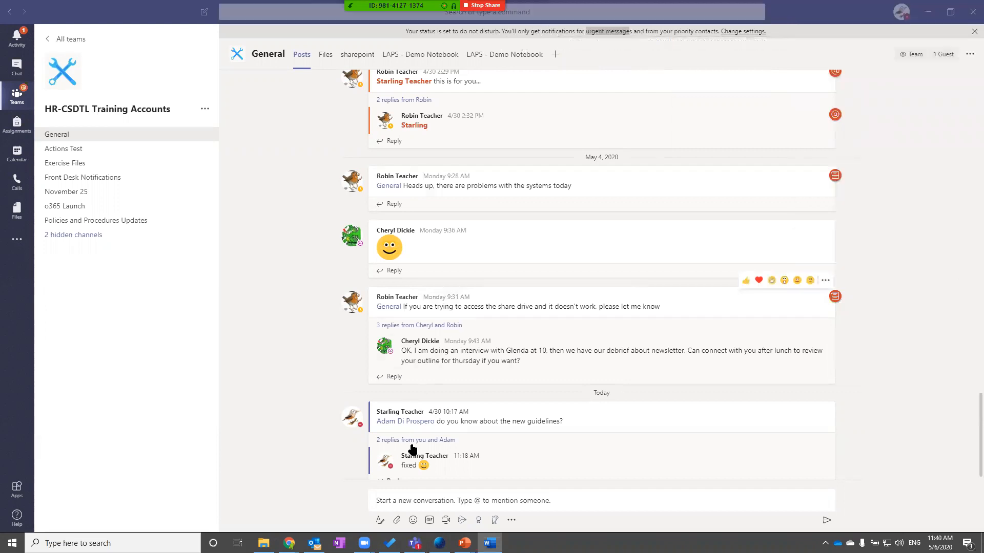
- Examine the Standard, Important and Urgent delivery options for a new message in the Project X chat
left_click(19, 68)
left_click(19, 68)
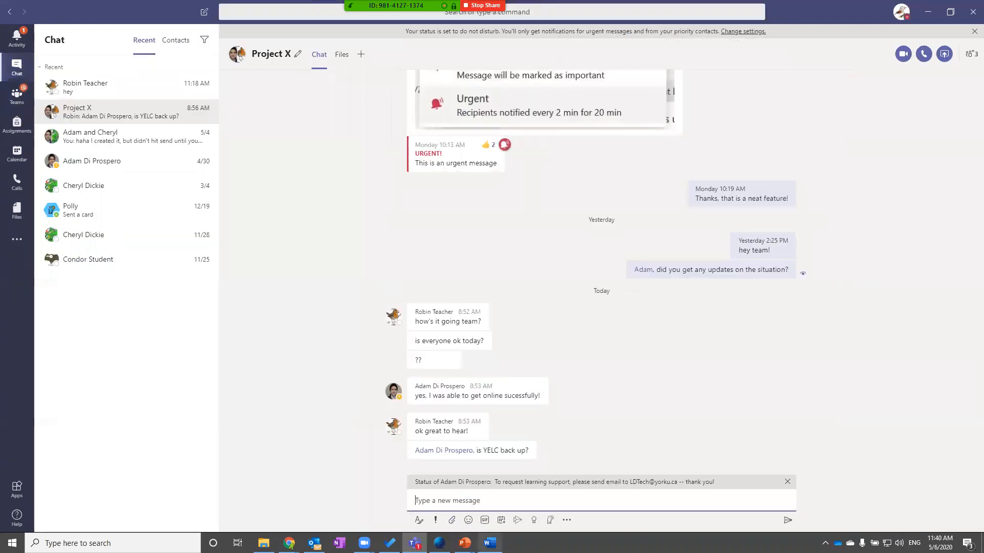
mouse_move(490, 542)
left_click(435, 520)
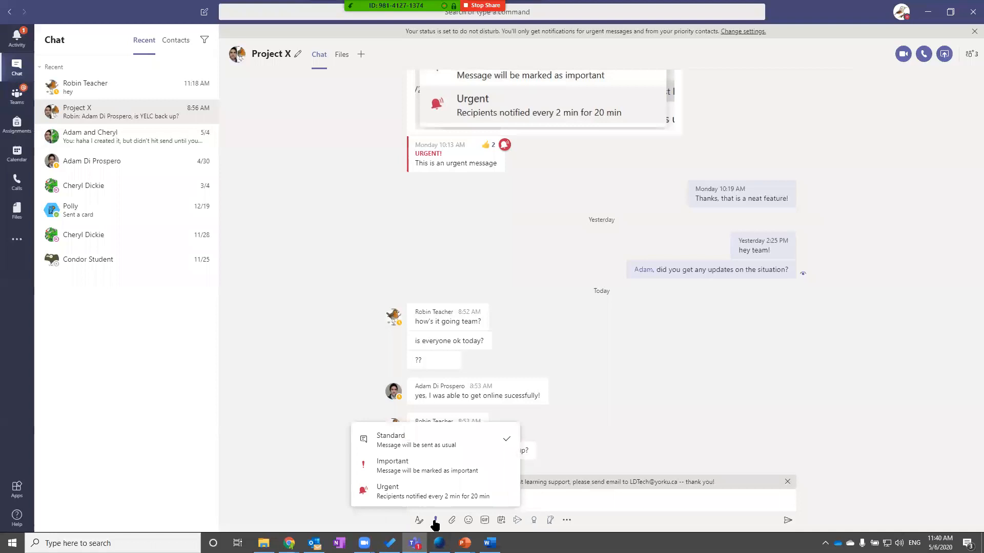
left_click(308, 422)
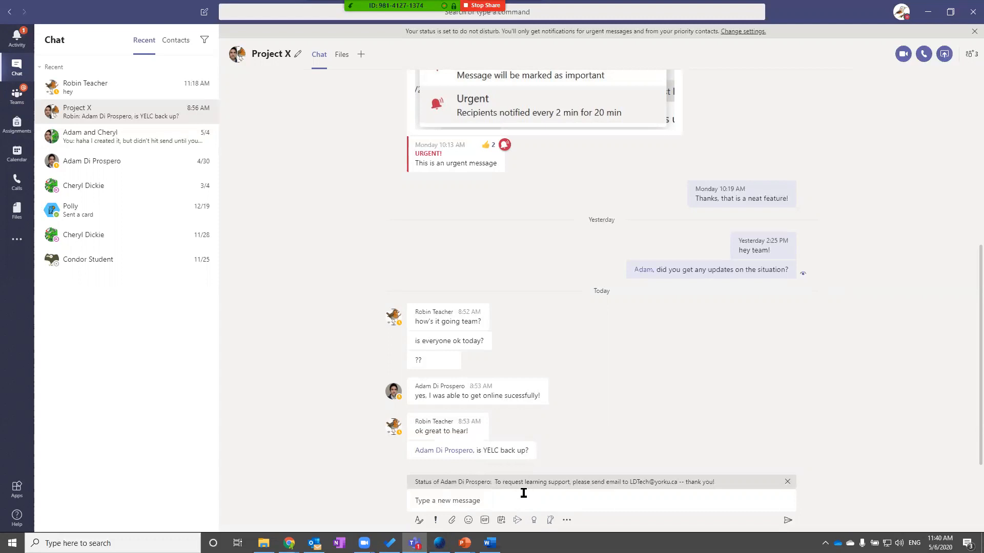
left_click(437, 520)
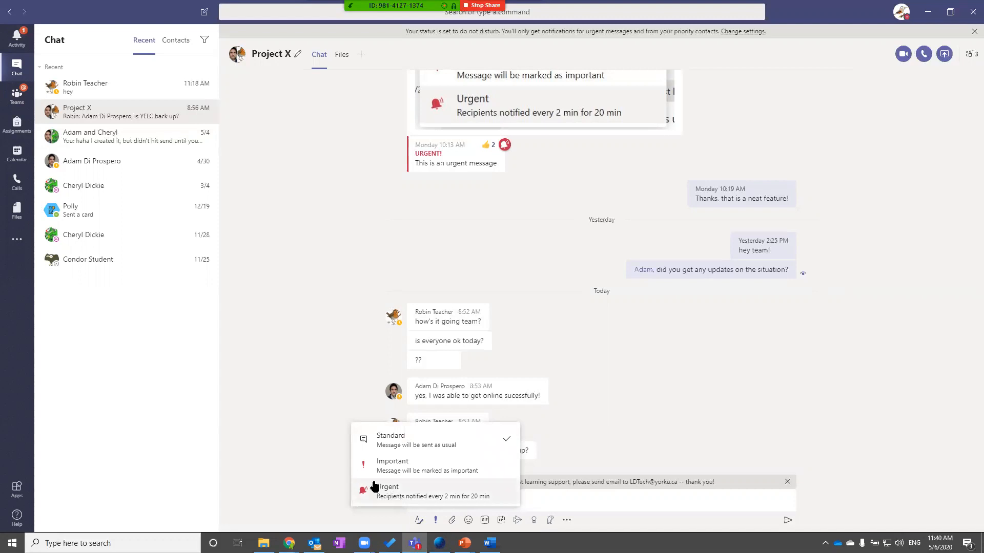
left_click(291, 453)
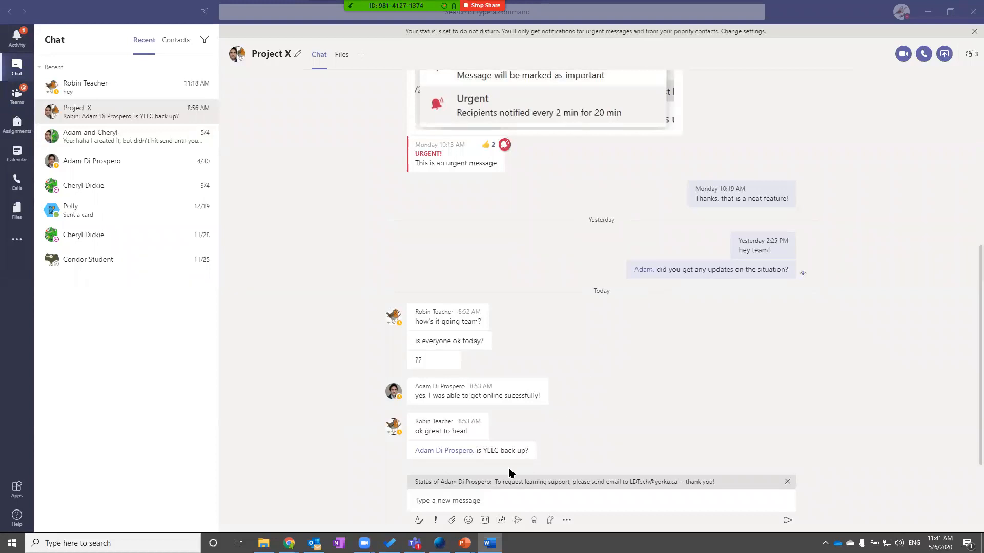
left_click(438, 521)
left_click(438, 521)
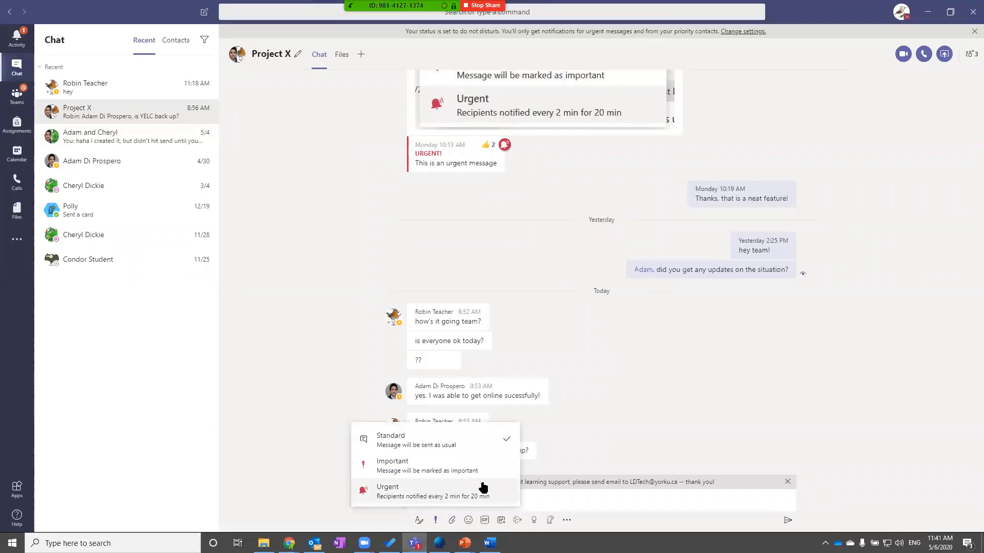
left_click(918, 325)
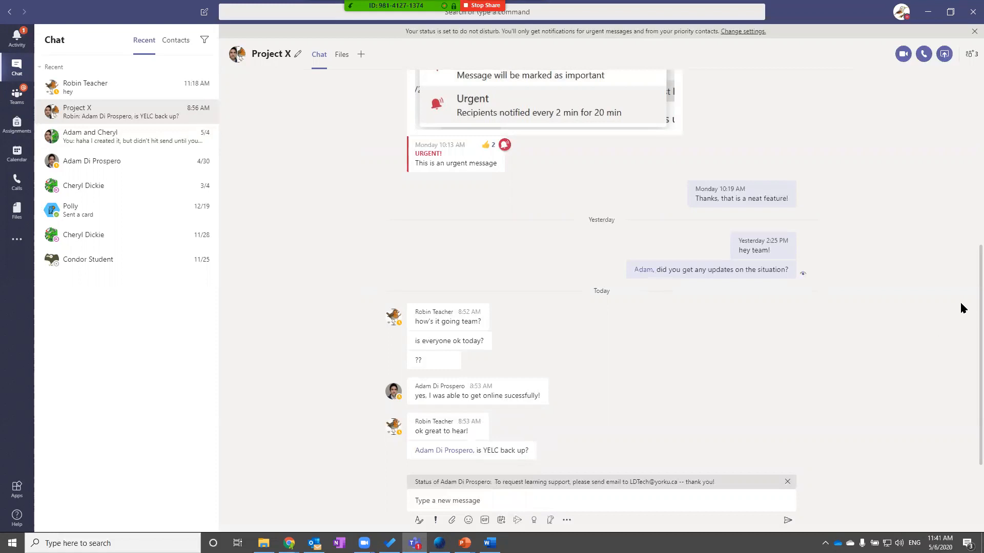
- View the options for managing the Project X chat, including Pin, Mute, Hide and Leave
key("alt+Tab")
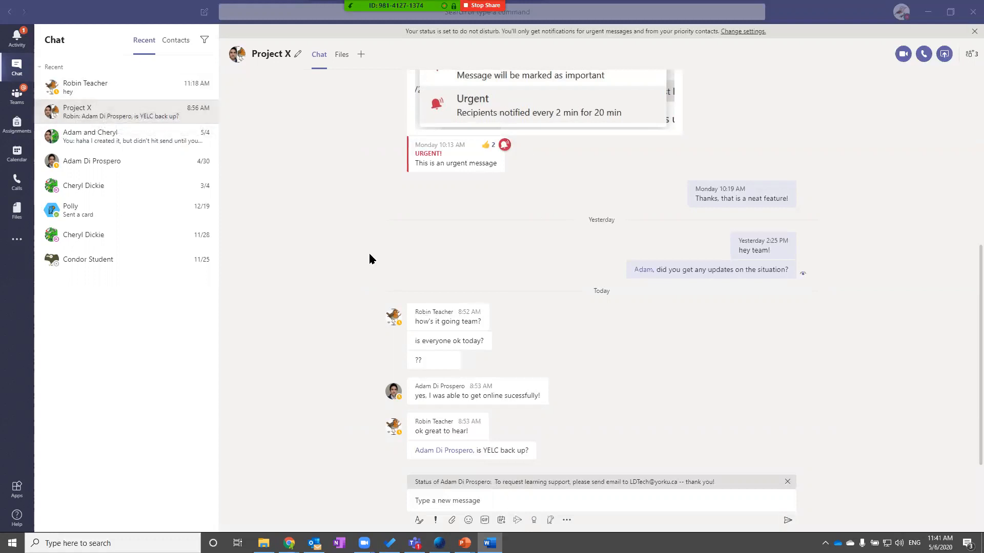
right_click(137, 119)
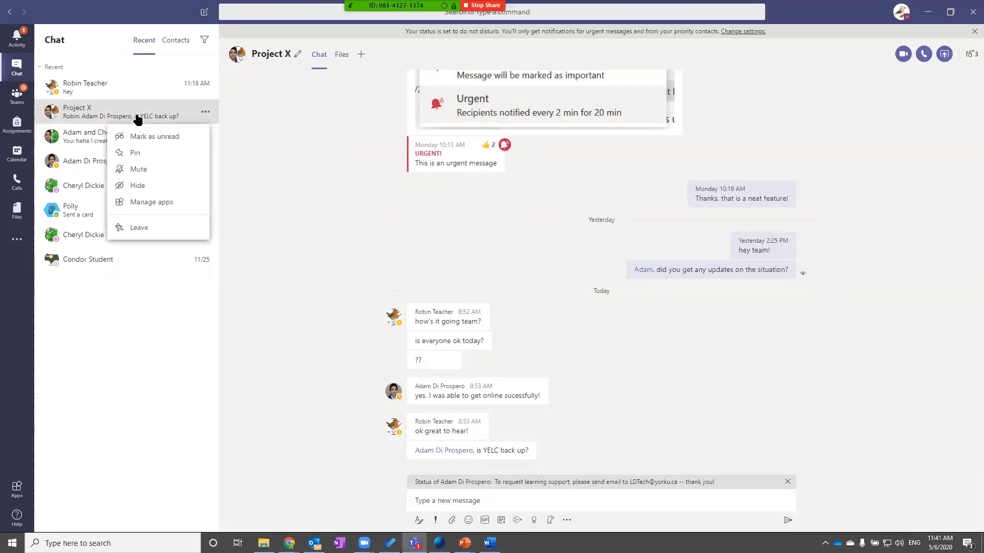
left_click(405, 233)
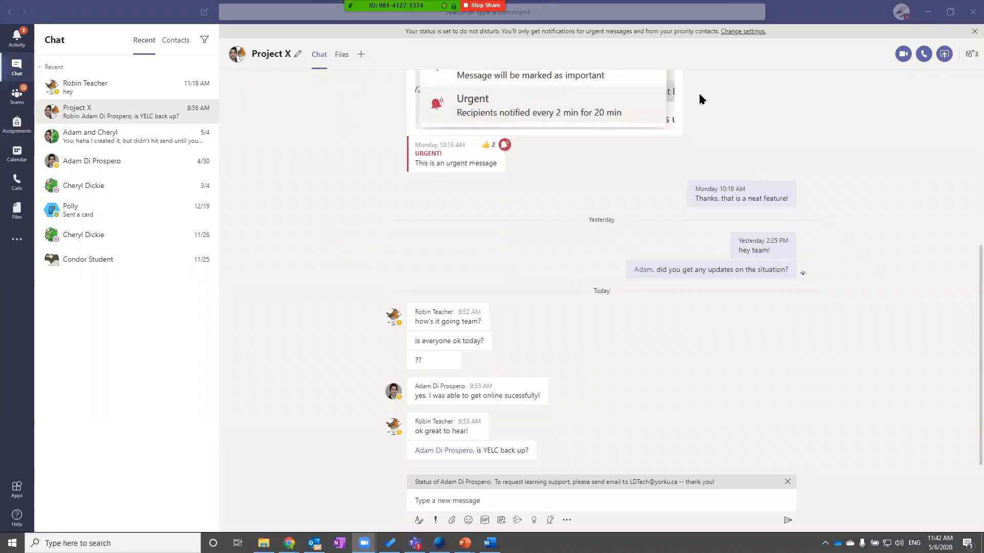
- Set the account's availability status to Available
left_click(899, 14)
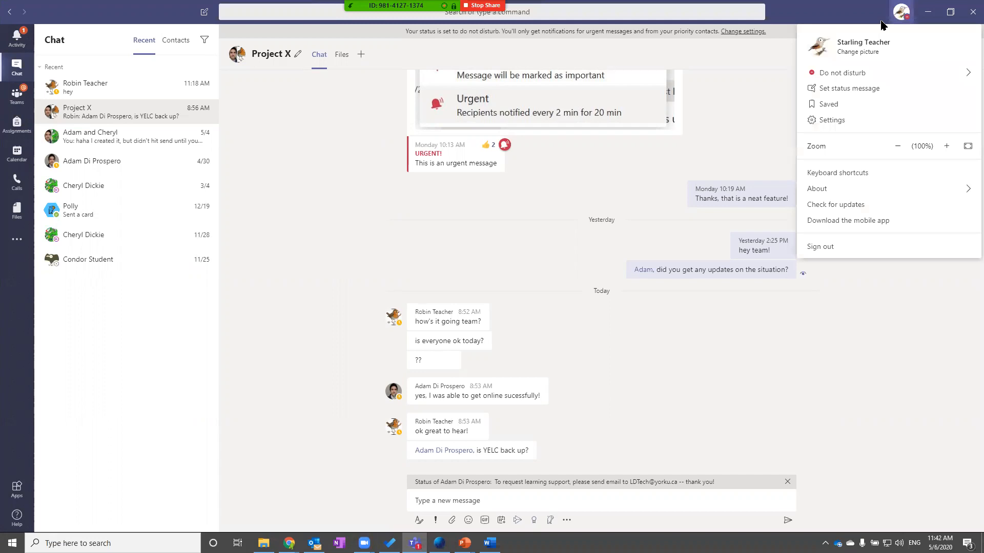
mouse_move(839, 72)
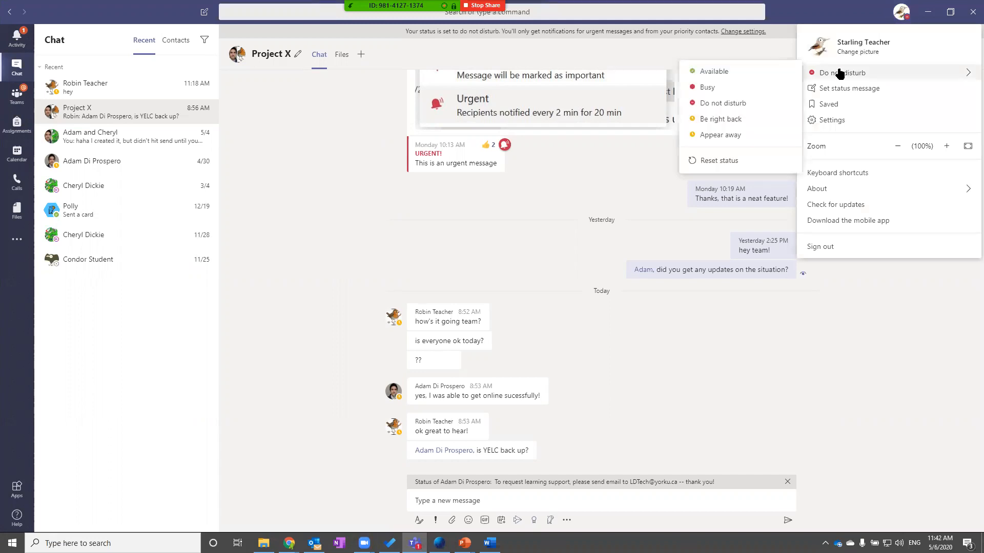
left_click(738, 72)
- Draft the status message "Doing great today!" with clearing set to Today
left_click(900, 12)
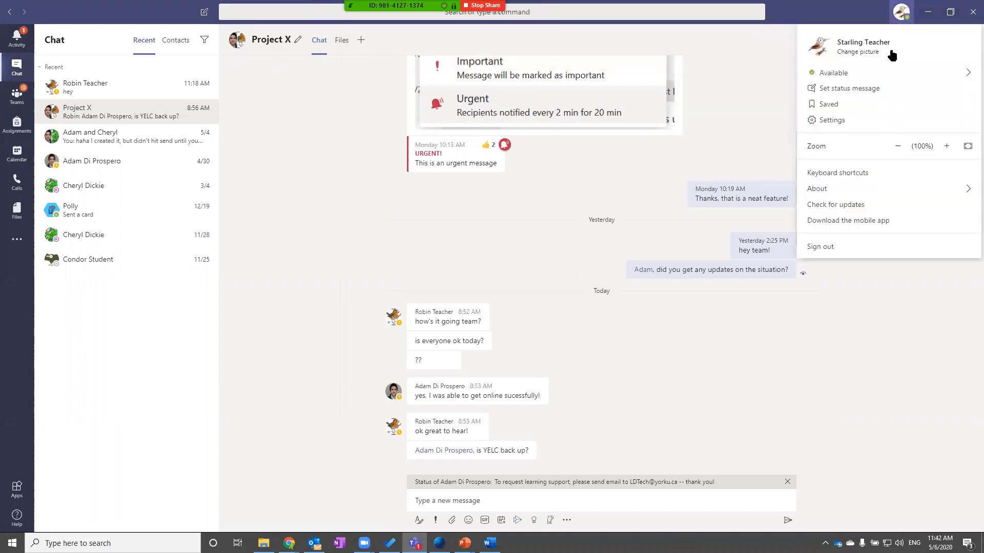
left_click(838, 89)
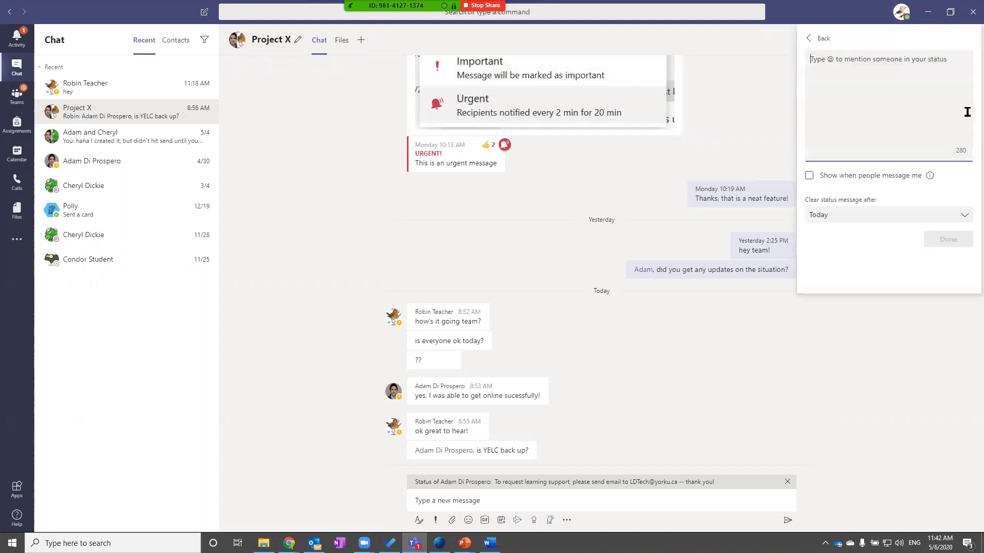
type("oing")
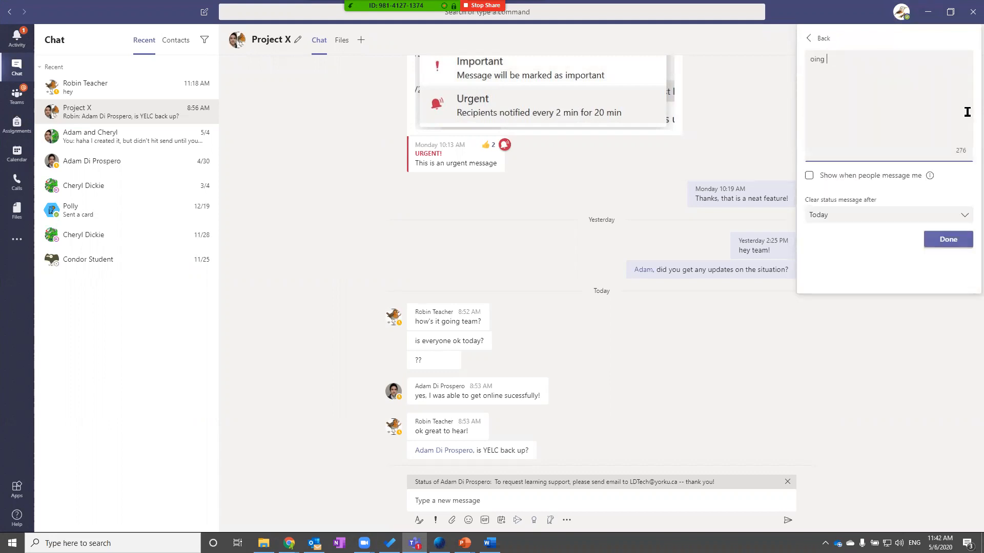
key("BackSpace")
key("BackSpace")
key("BackSpace")
type("Doing great today!")
left_click(829, 219)
left_click(846, 59)
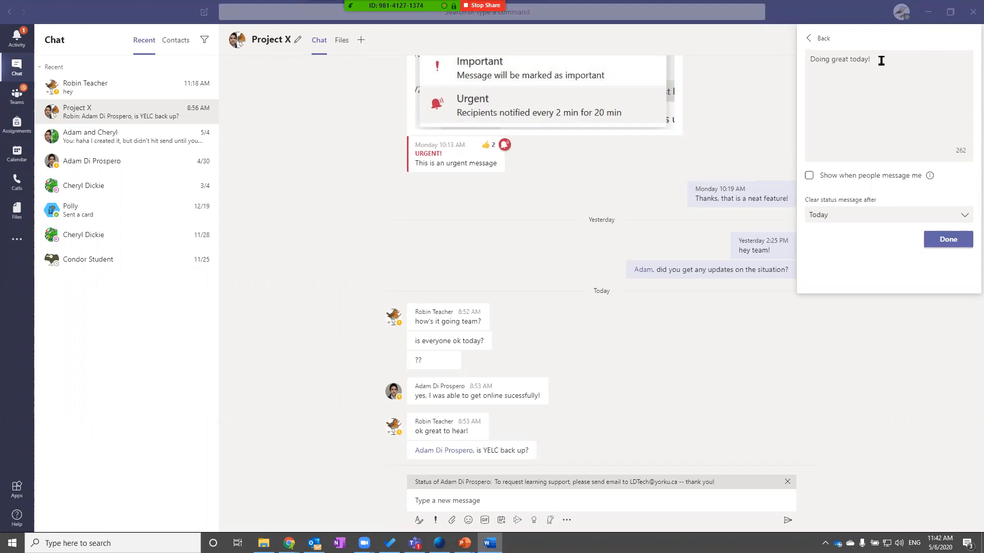
left_click_drag(880, 61, 792, 61)
- View the status message options for showing it to people who message and for clearing it, and close them
left_click(903, 15)
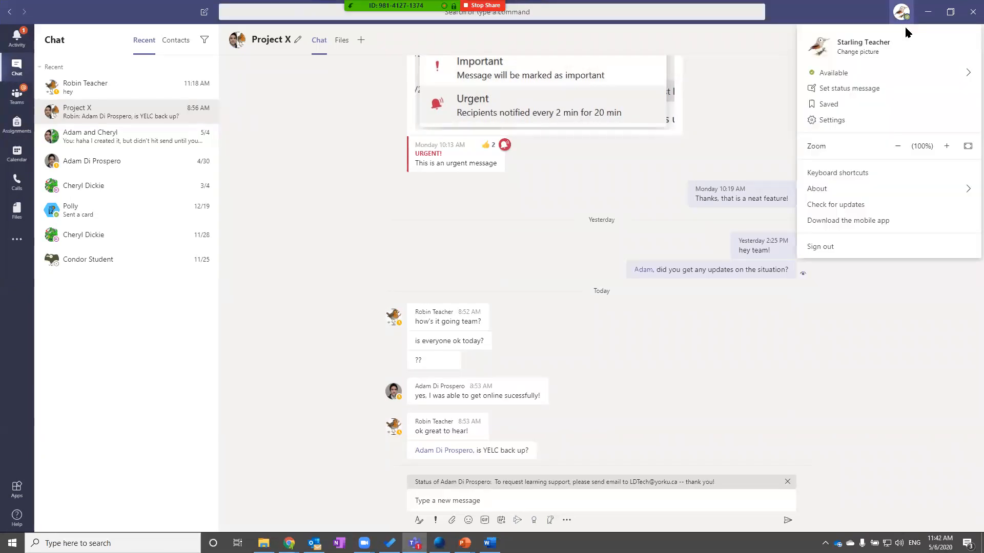
mouse_move(861, 76)
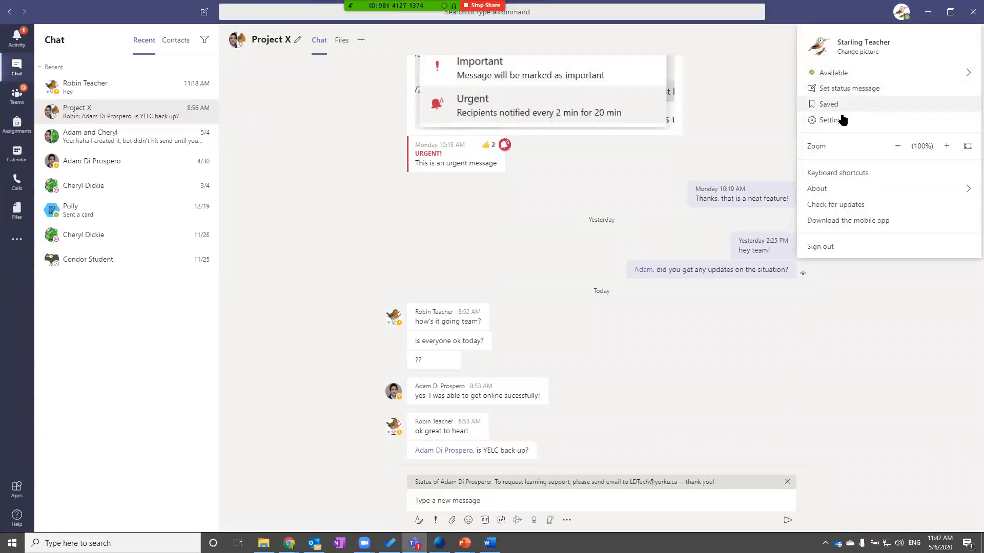
left_click(841, 90)
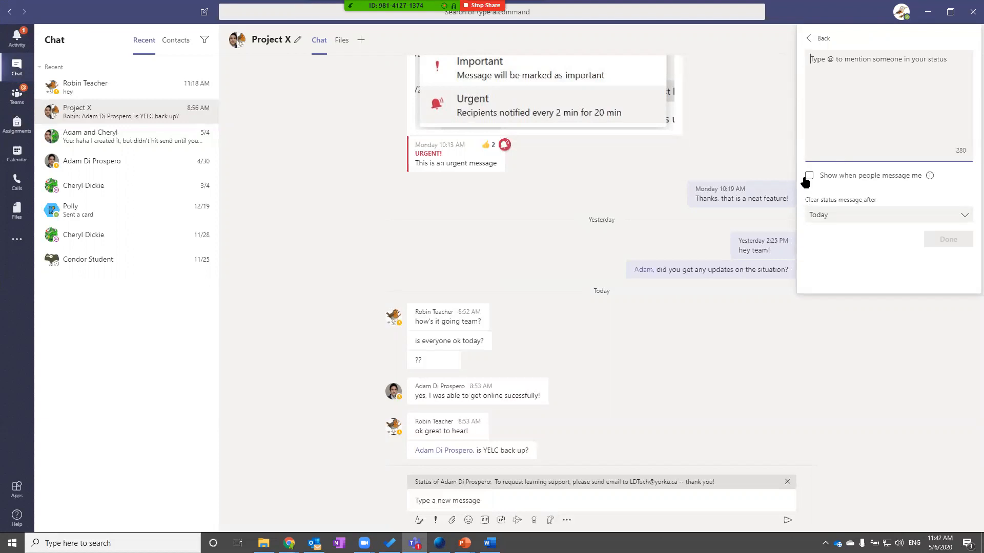
left_click(726, 109)
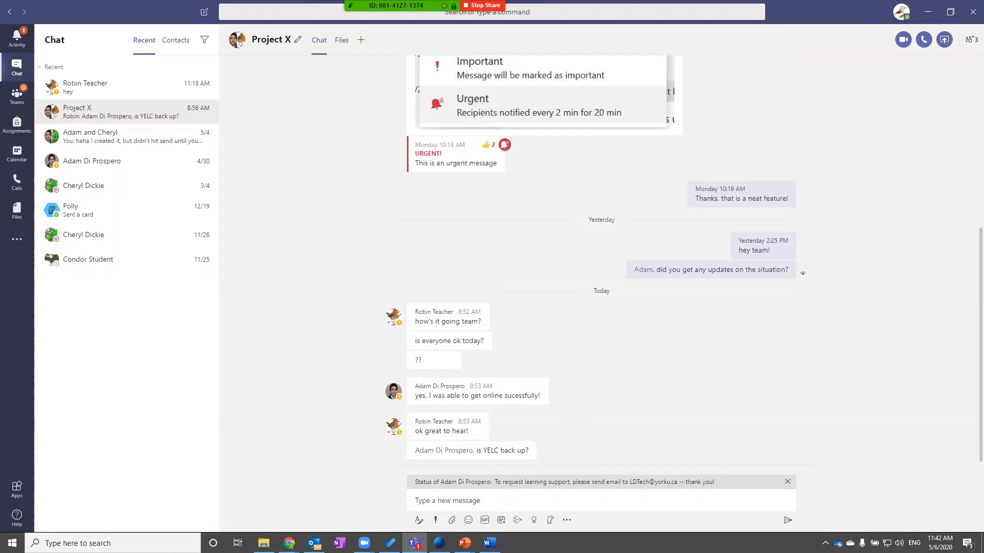
- View the posts in the HR-CSDTL Training Accounts team's General channel and return to the chats
key("alt+Tab")
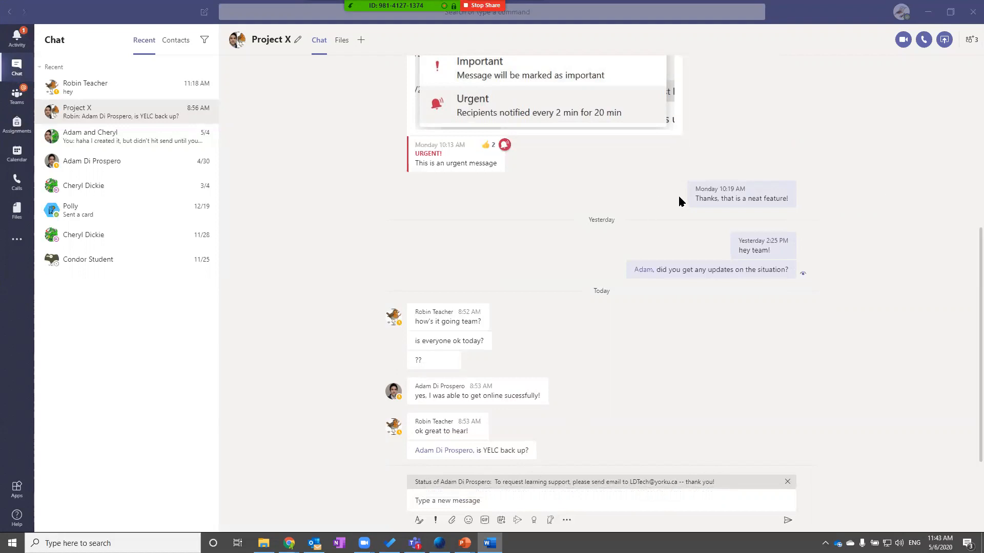
left_click(17, 93)
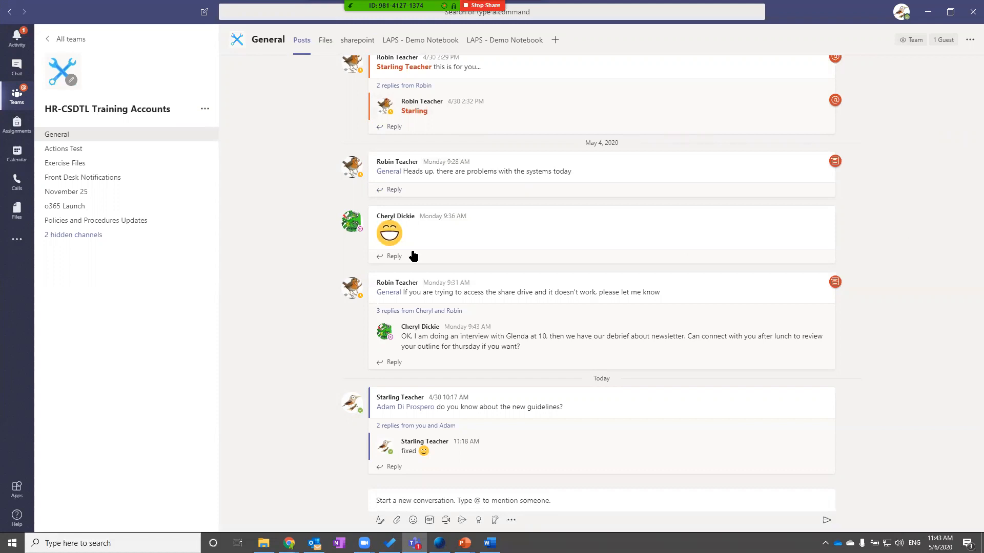
left_click(17, 67)
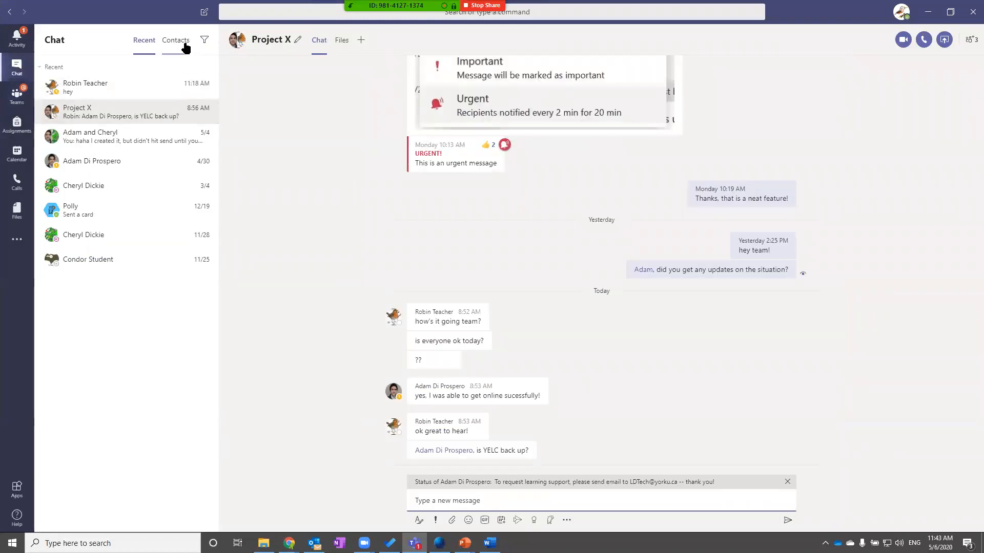
- Start a new group chat addressed to three people: a teacher account, a colleague and a student account
left_click(203, 12)
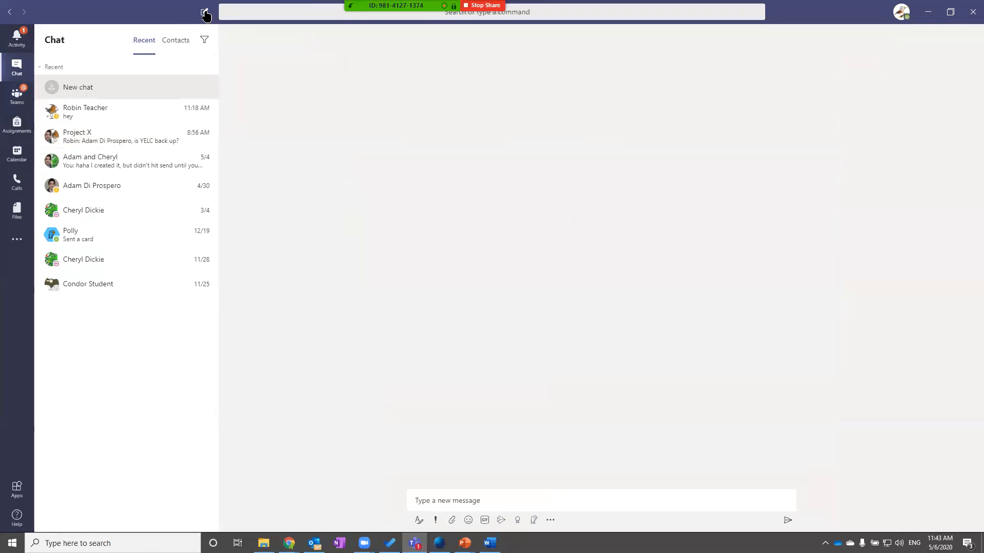
type("robi")
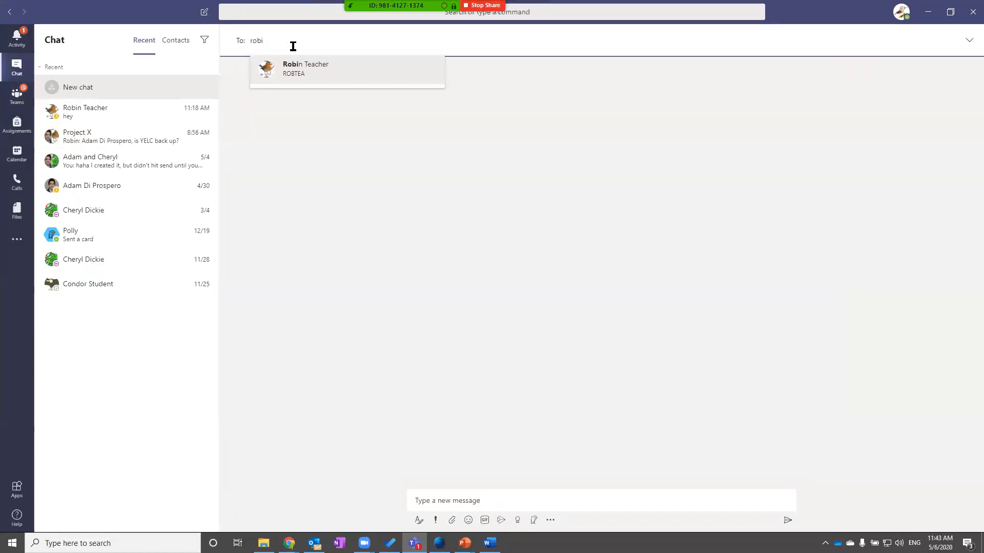
left_click(293, 65)
type("sta")
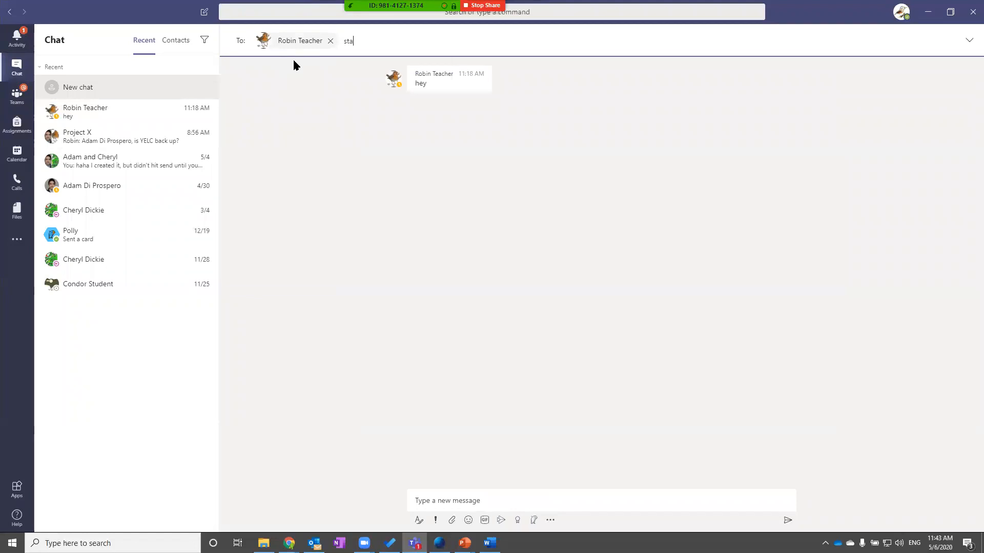
key("BackSpace")
key("BackSpace")
type("da")
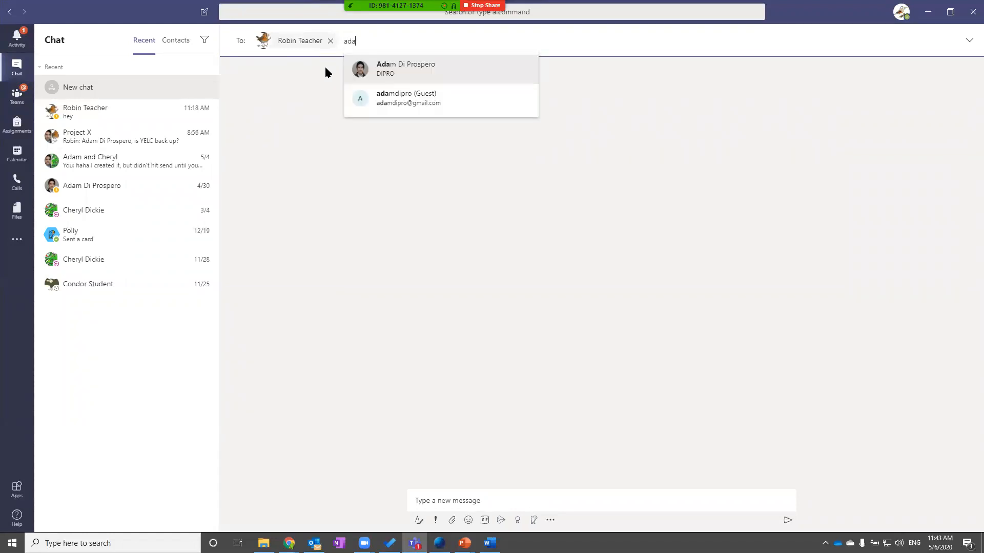
left_click(378, 67)
type("kiwi")
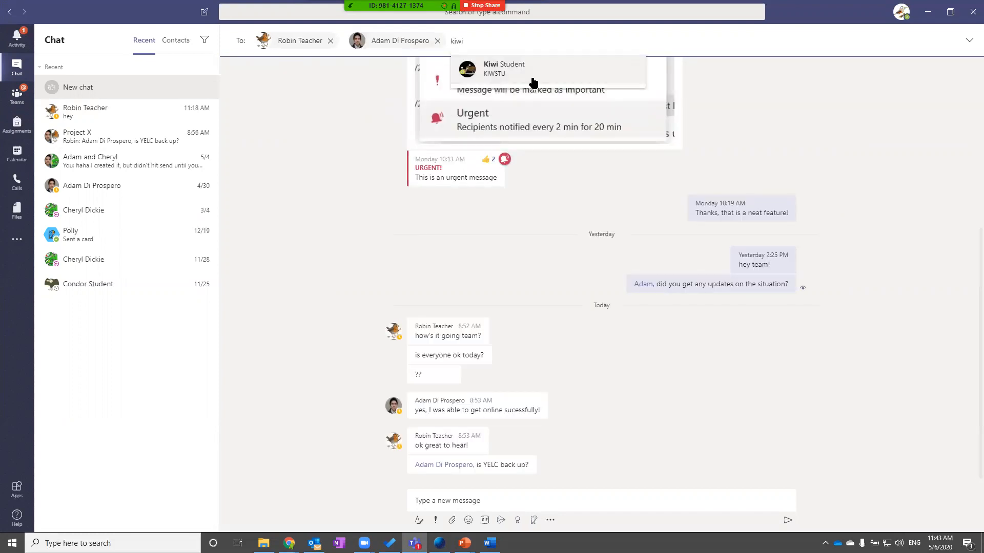
left_click(533, 82)
left_click(532, 72)
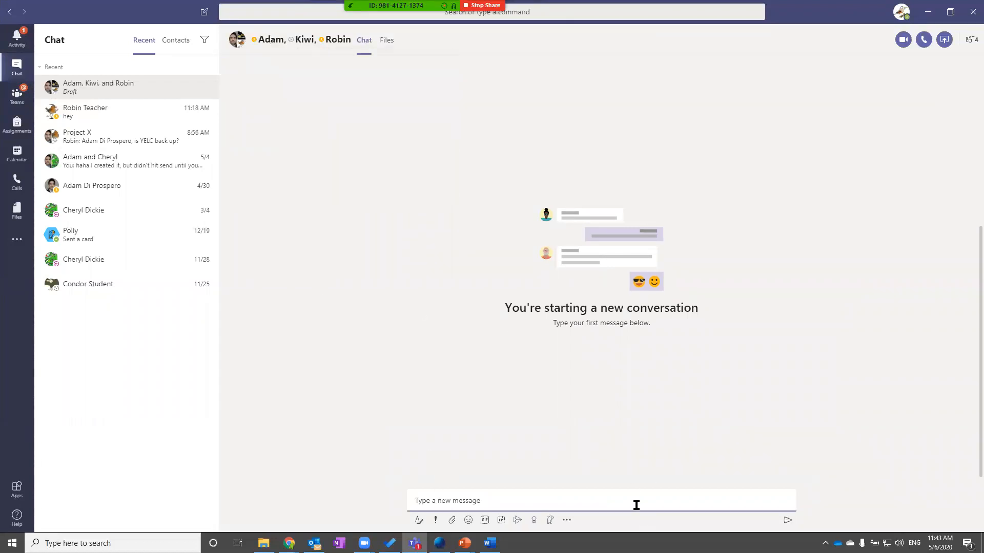
- Send the group the message "Hey, just brining everyone together for the big email that needs to go out!"
type("Hey, just p")
key("BackSpace")
type("brining everyone together for the big email that needs to go out!")
key("Return")
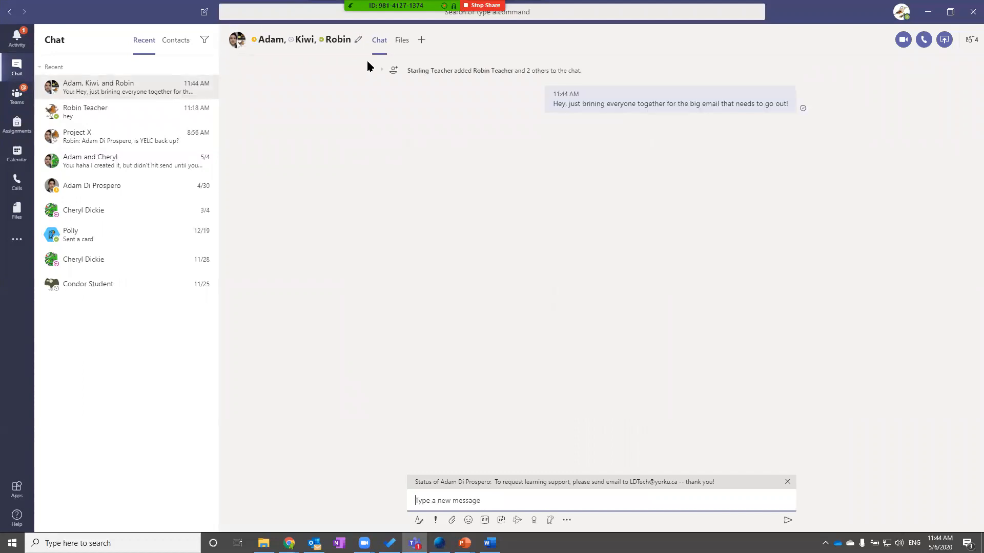
- Name the group chat "Virtual U Newsletter email"
left_click(358, 40)
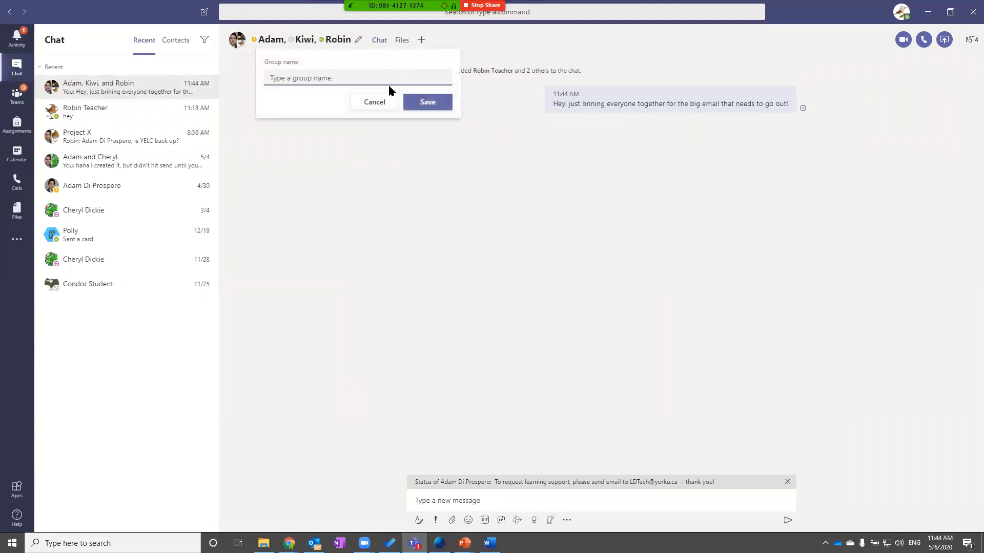
type("Virtual U Newsletter email")
left_click(429, 103)
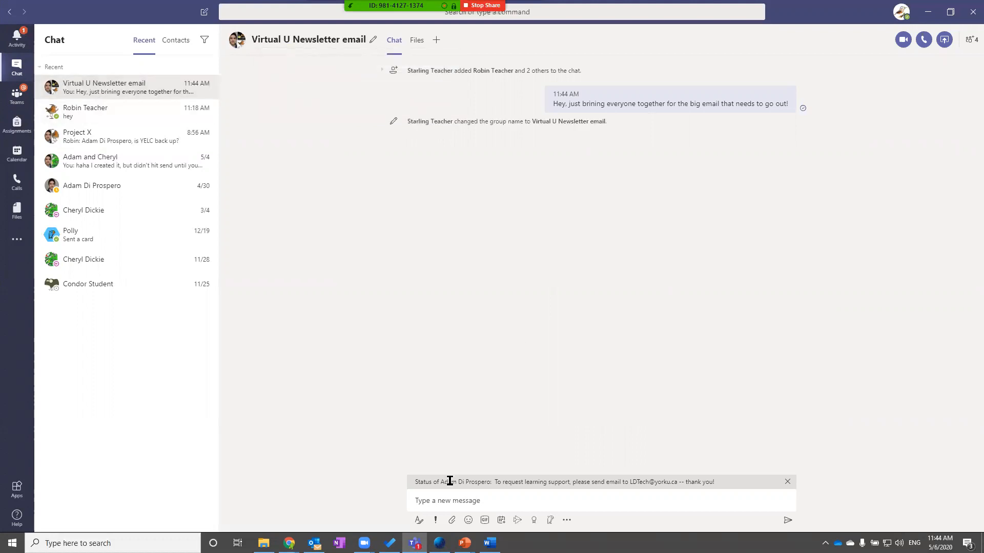
- View the apps available for messages and the sources for attaching a file in the group chat, and close them
left_click(567, 520)
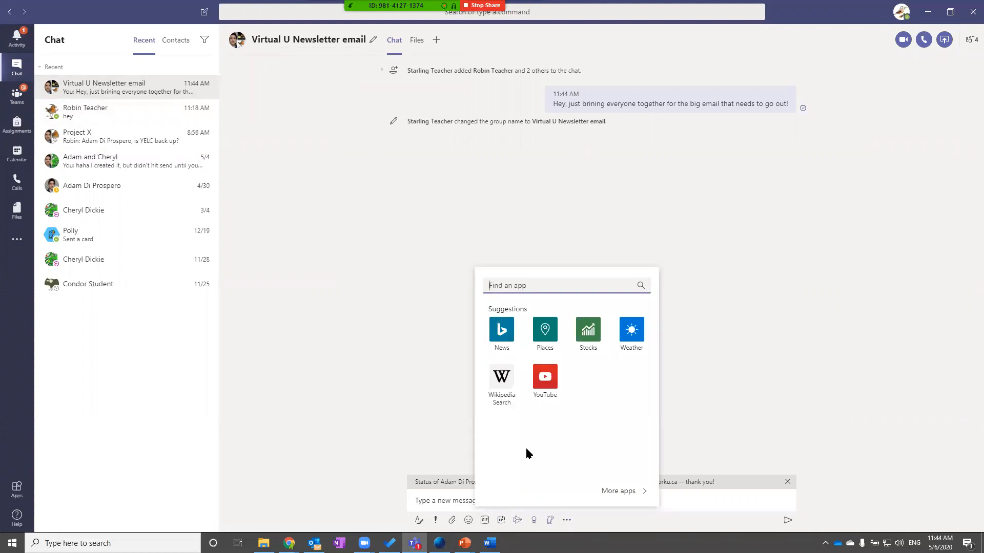
left_click(408, 346)
left_click(451, 520)
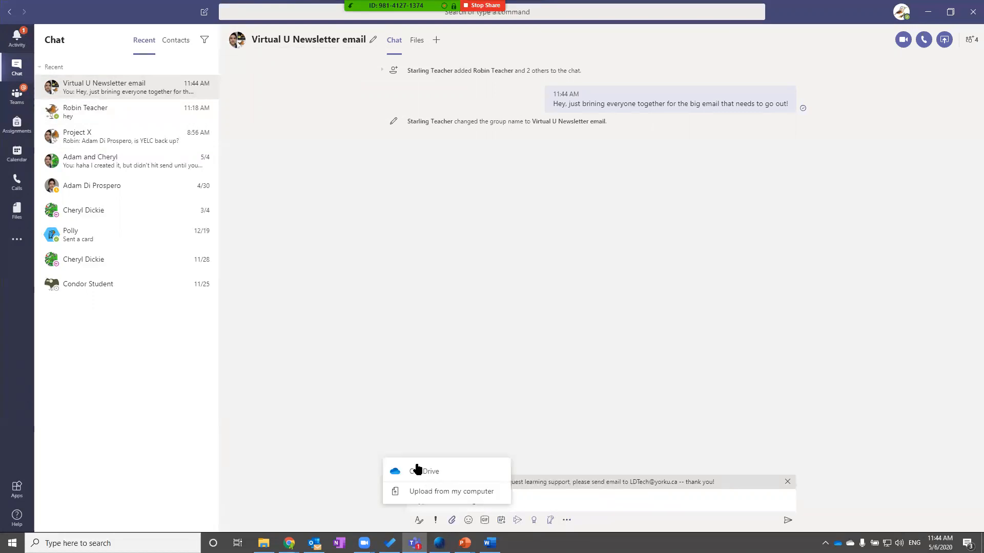
left_click(498, 419)
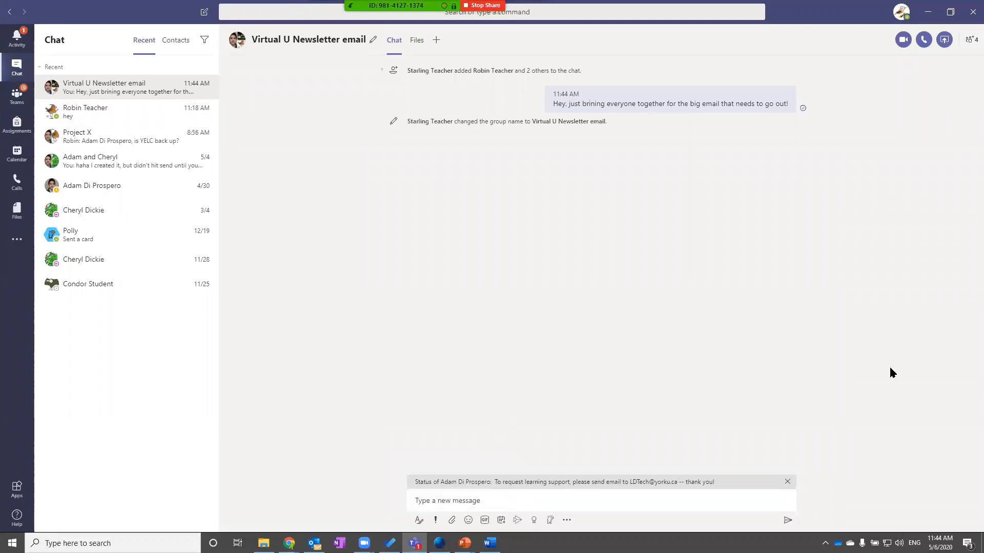
- Pin the Virtual U Newsletter email chat in the chat list and unpin it again
key("alt+Tab")
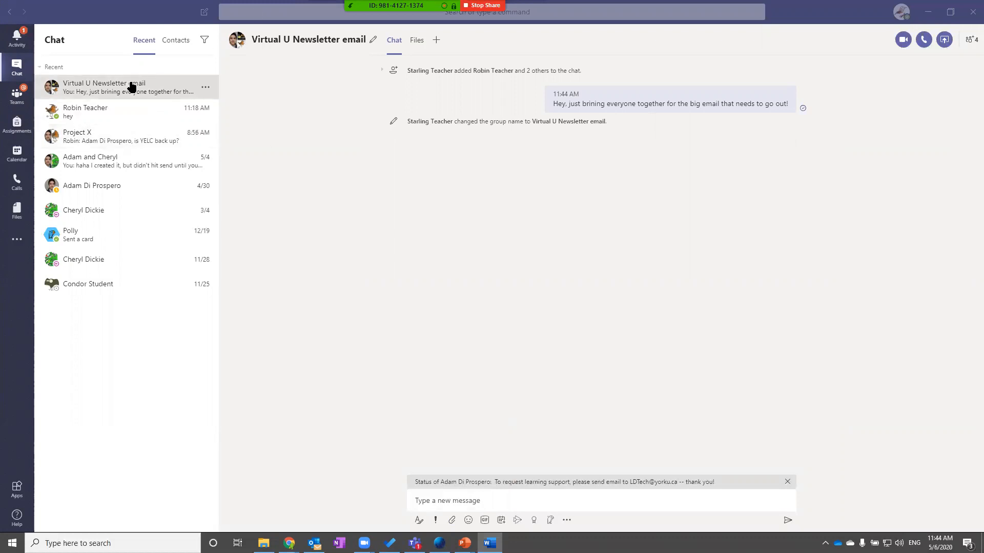
right_click(109, 91)
left_click(132, 128)
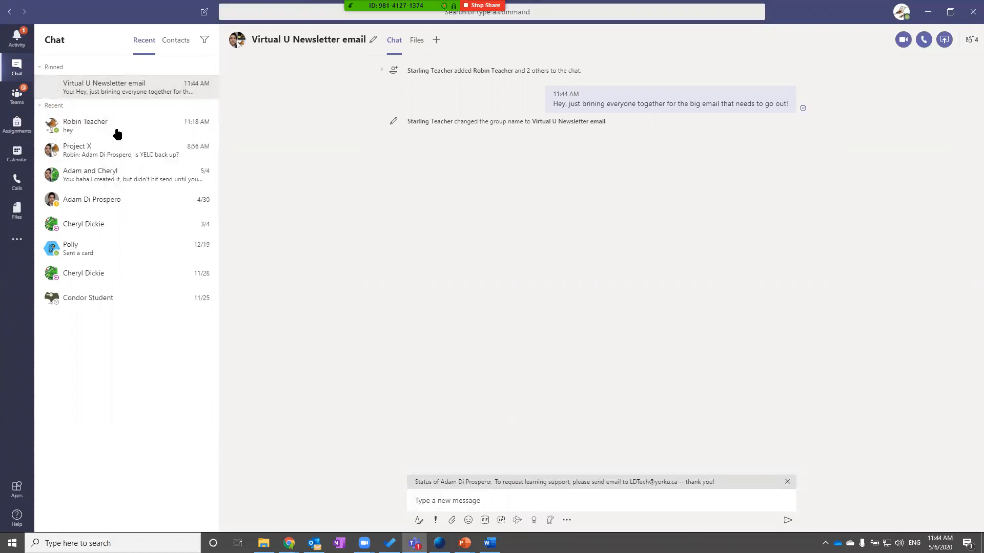
right_click(89, 89)
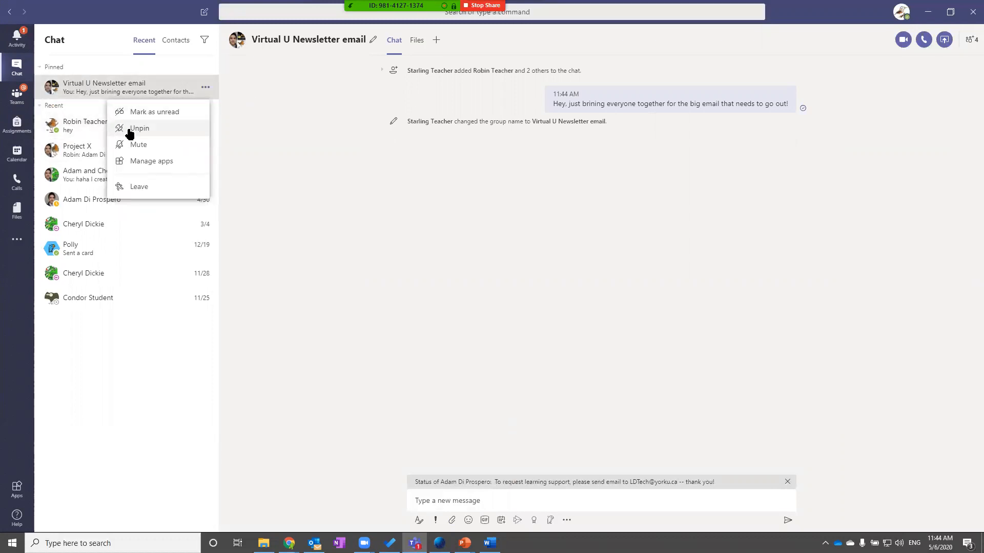
left_click(125, 128)
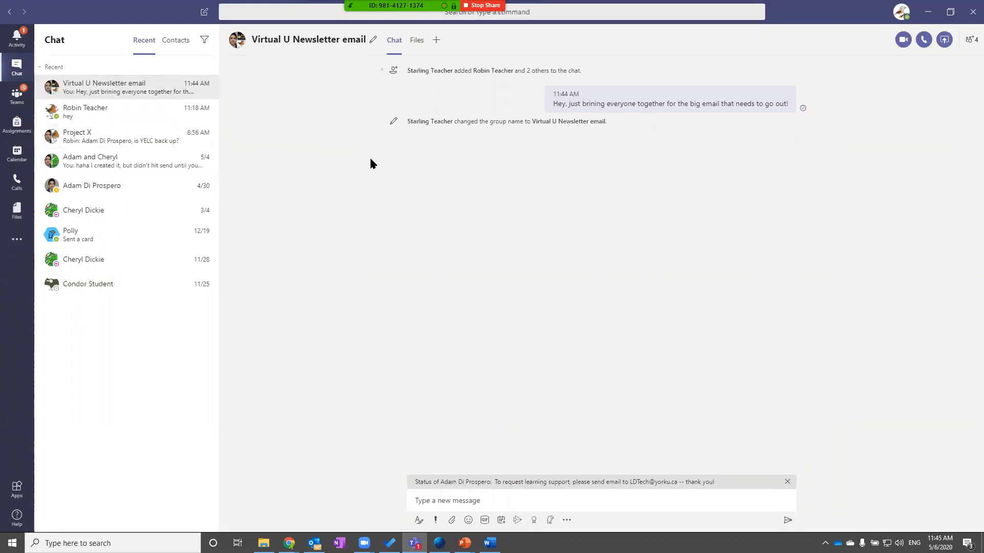
- View the account's profile and settings options and close them
left_click(901, 11)
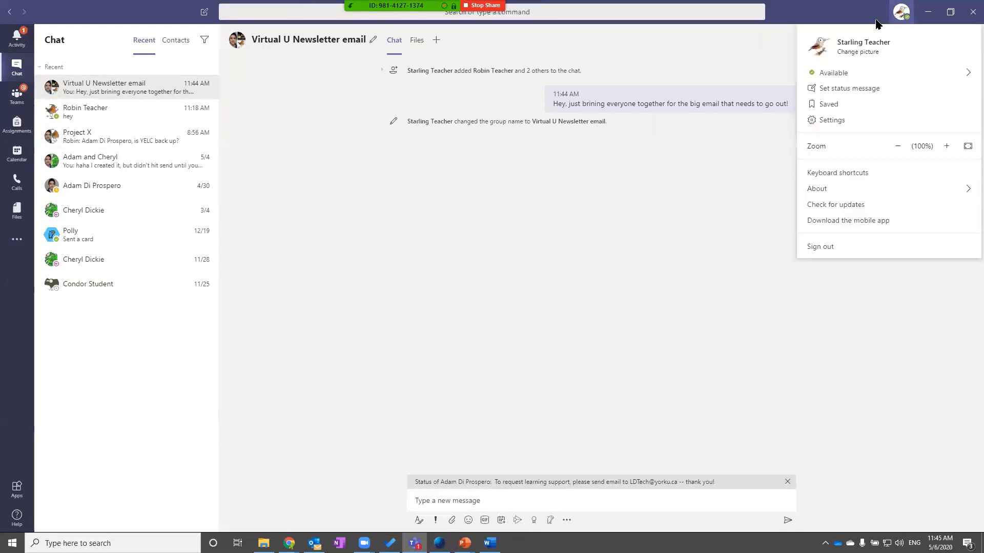
left_click(238, 214)
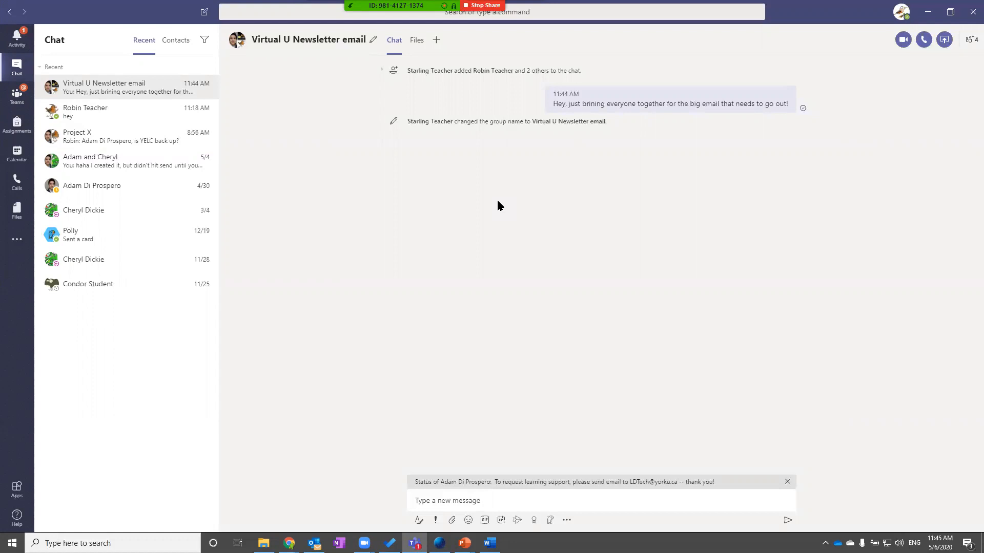
- Share the Project X chat message about marking messages as urgent to Outlook as an email draft
key("alt+Tab")
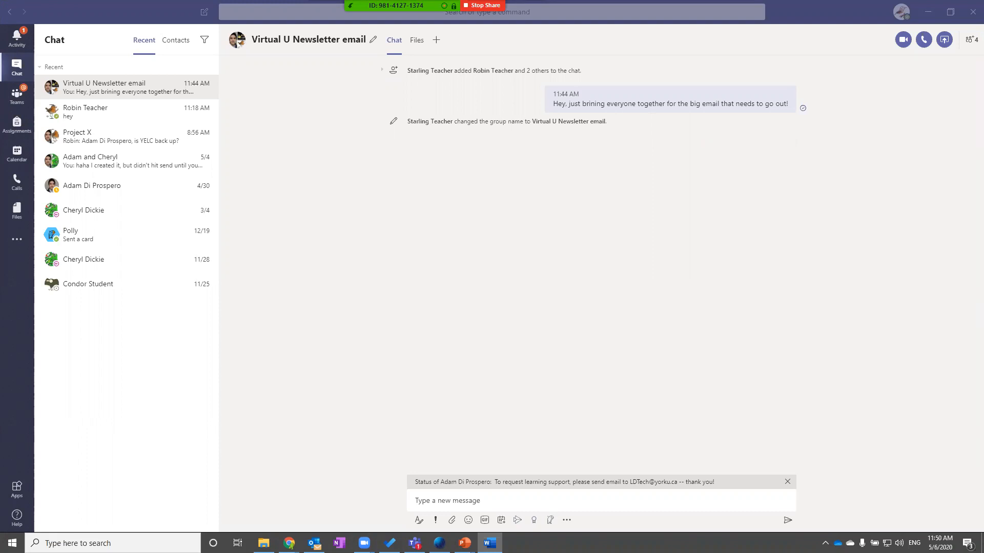
left_click(93, 140)
scroll(521, 312, "up", 5)
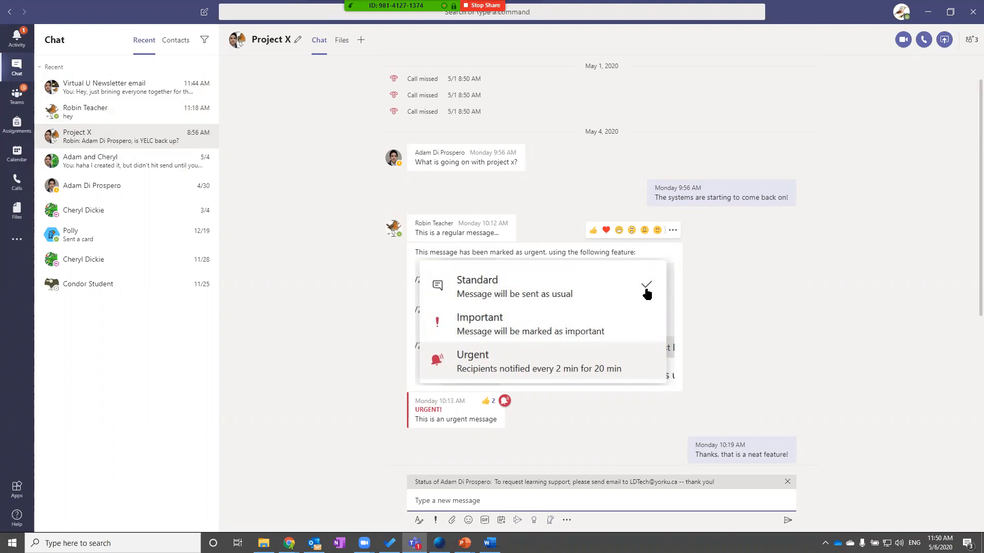
left_click(673, 232)
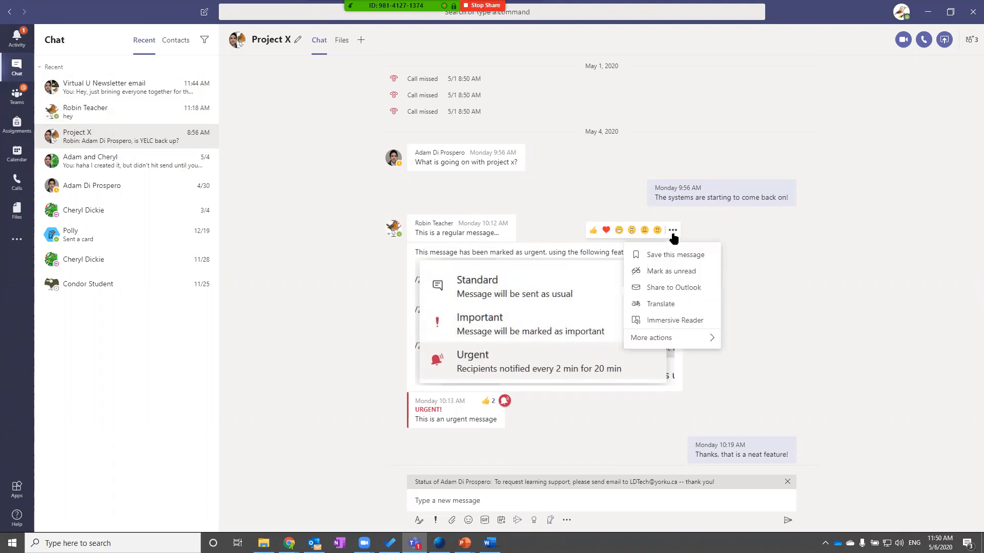
left_click(660, 292)
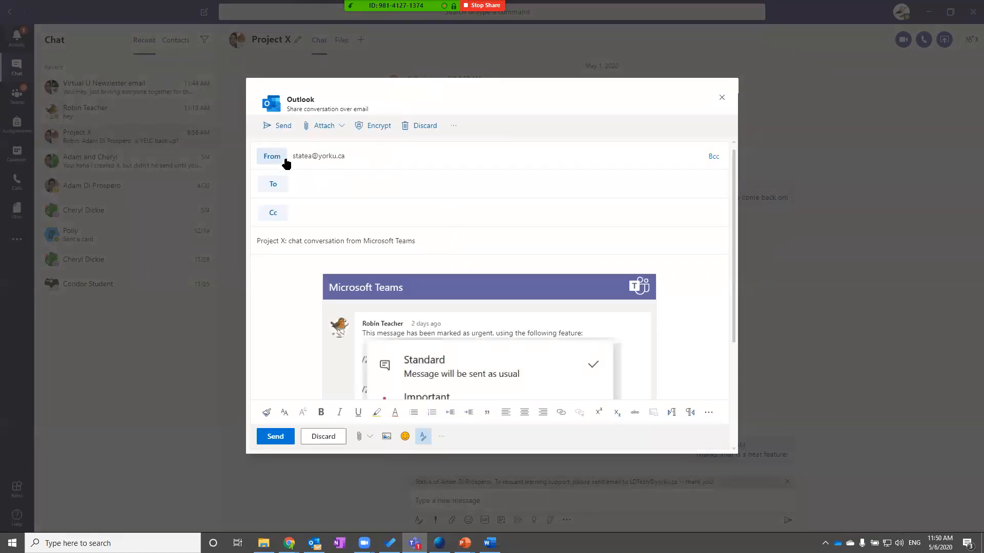
- Review the suggested recipients and message body of the shared-conversation email, and discard the draft
left_click(302, 184)
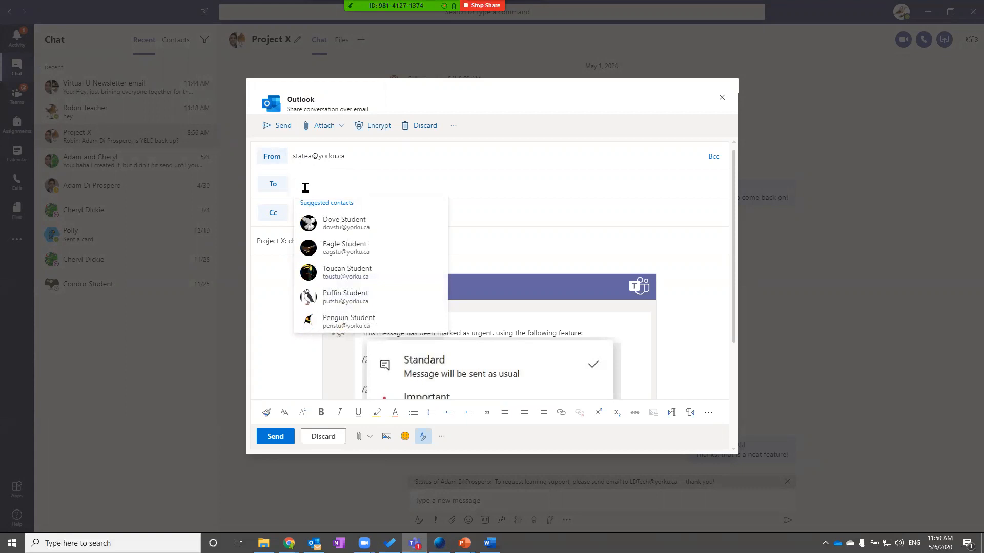
left_click(259, 308)
scroll(335, 311, "down", 3)
scroll(338, 312, "up", 3)
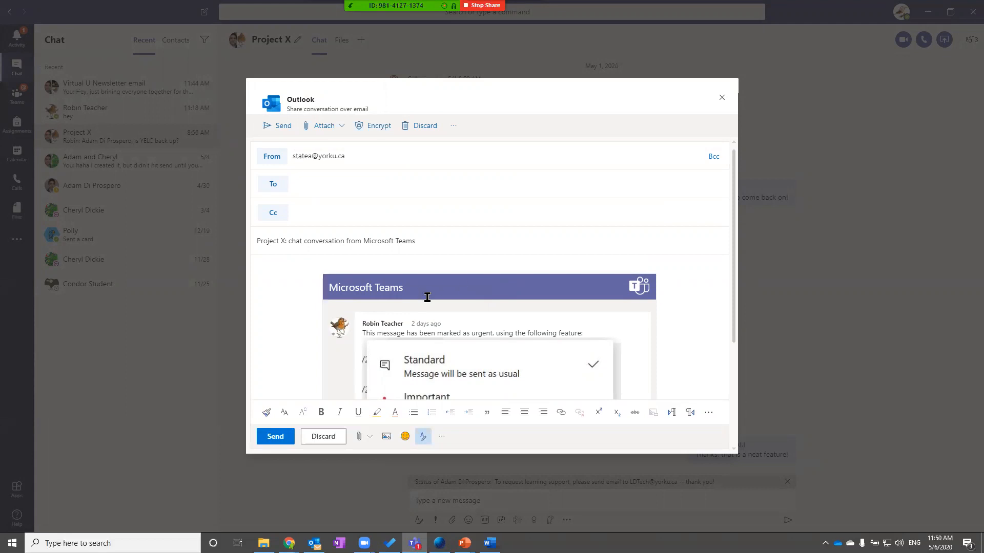
left_click(303, 436)
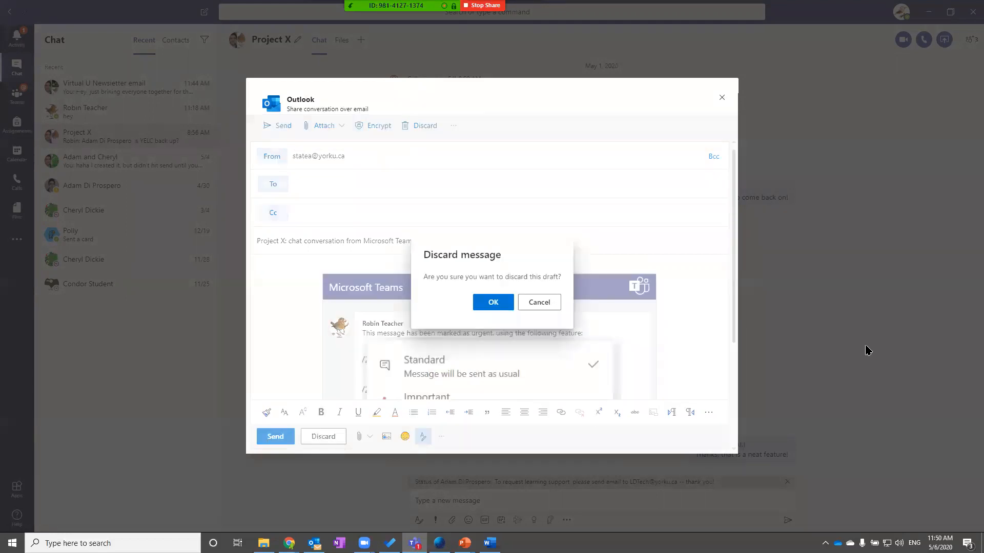
left_click(510, 303)
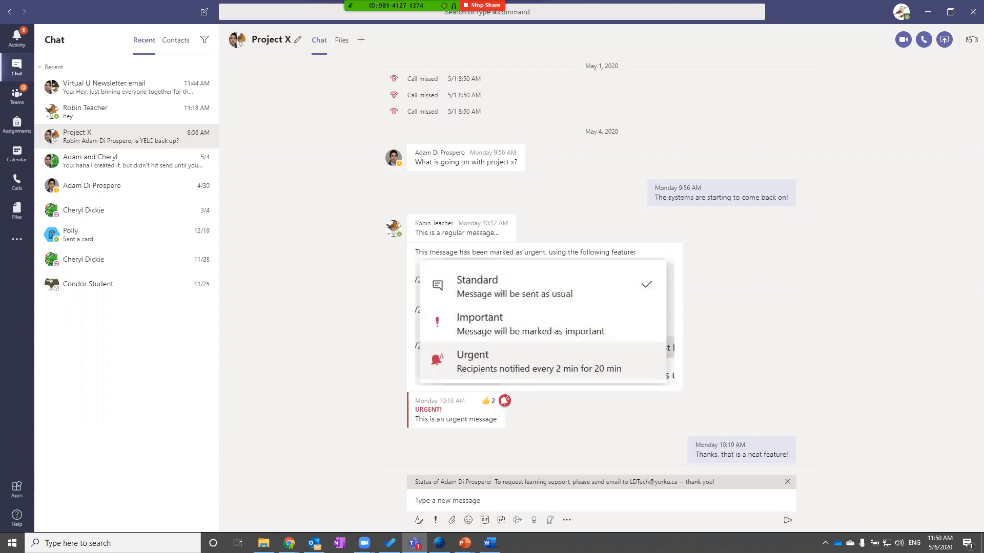
- Get the email address of the Actions Test channel in the HR-CSDTL Training Accounts team
key("alt+Tab")
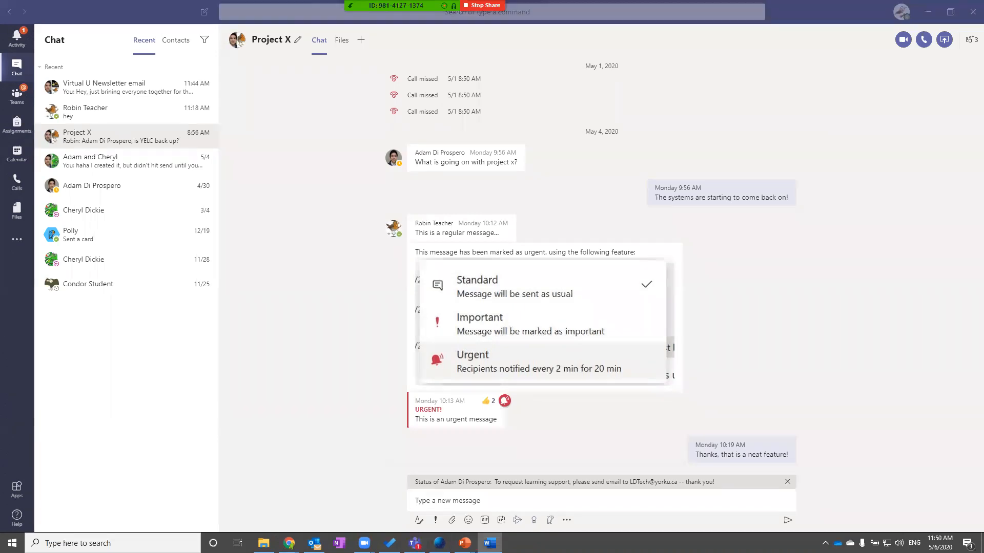
left_click(14, 102)
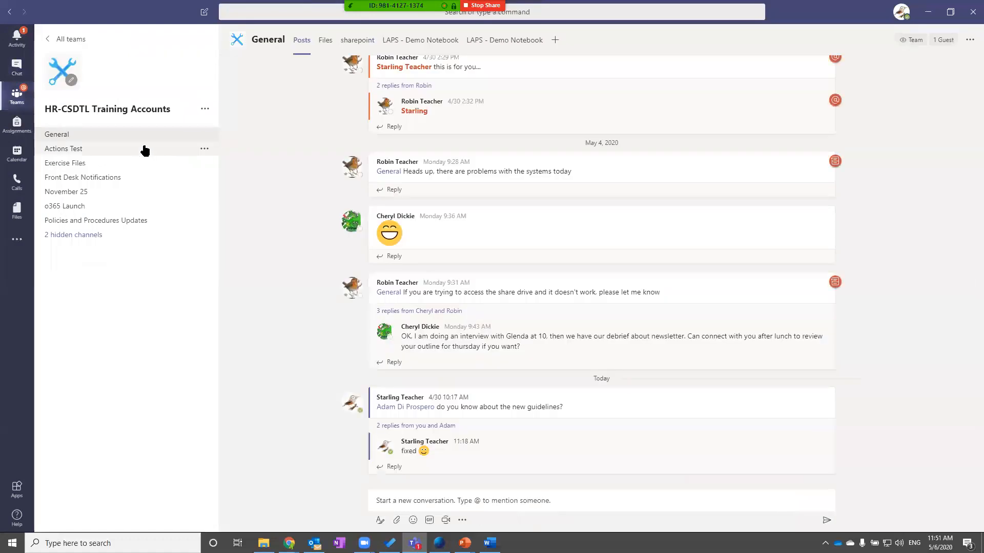
left_click(164, 151)
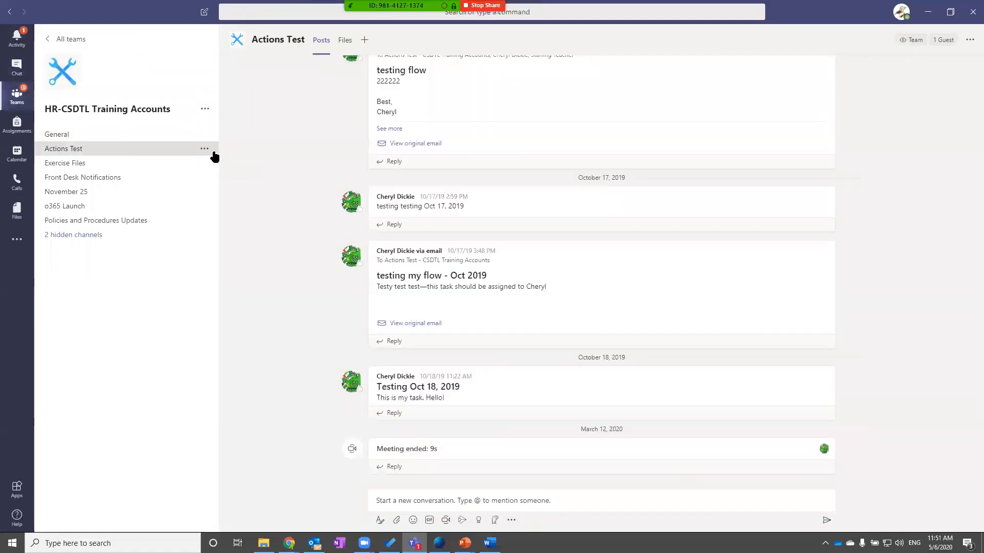
left_click(205, 149)
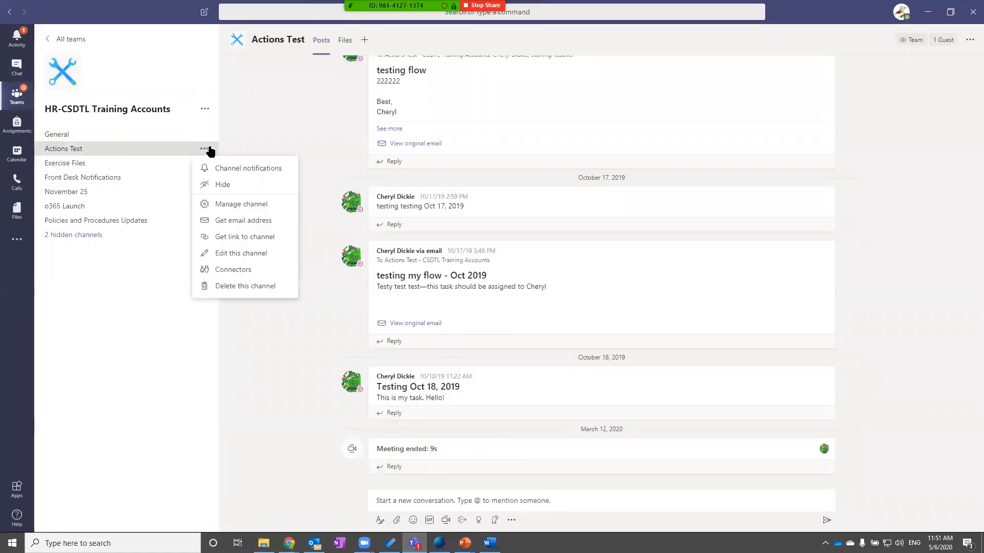
left_click(237, 221)
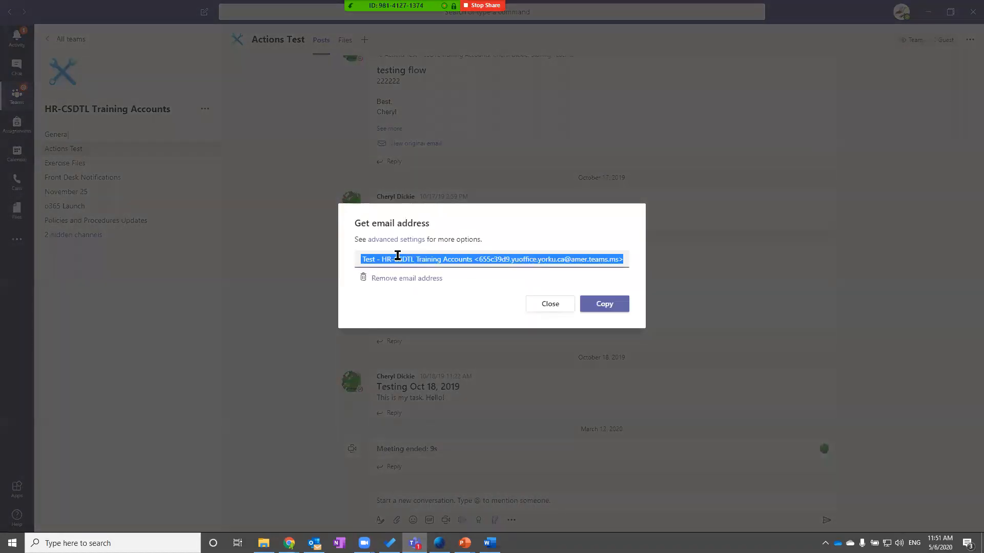
- Copy the Actions Test channel's full email address and switch to the Outlook inbox
left_click(388, 259)
left_click_drag(474, 260, 623, 257)
left_click(569, 236)
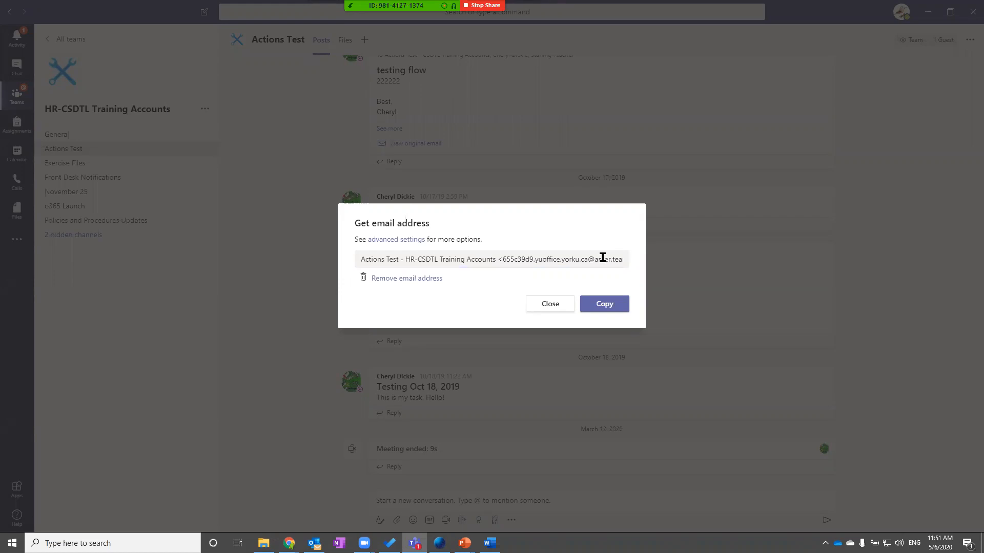
left_click(621, 259)
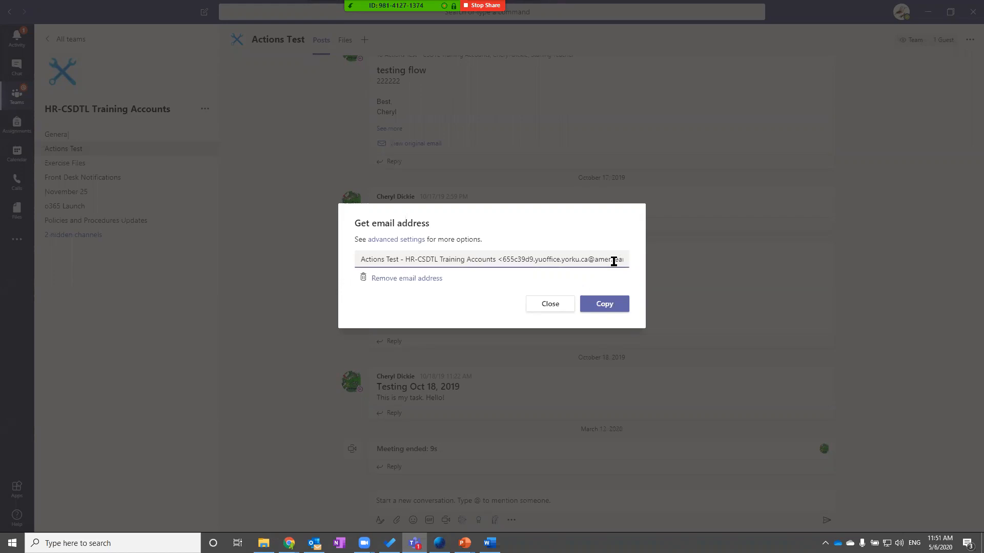
triple_click(613, 261)
left_click(593, 301)
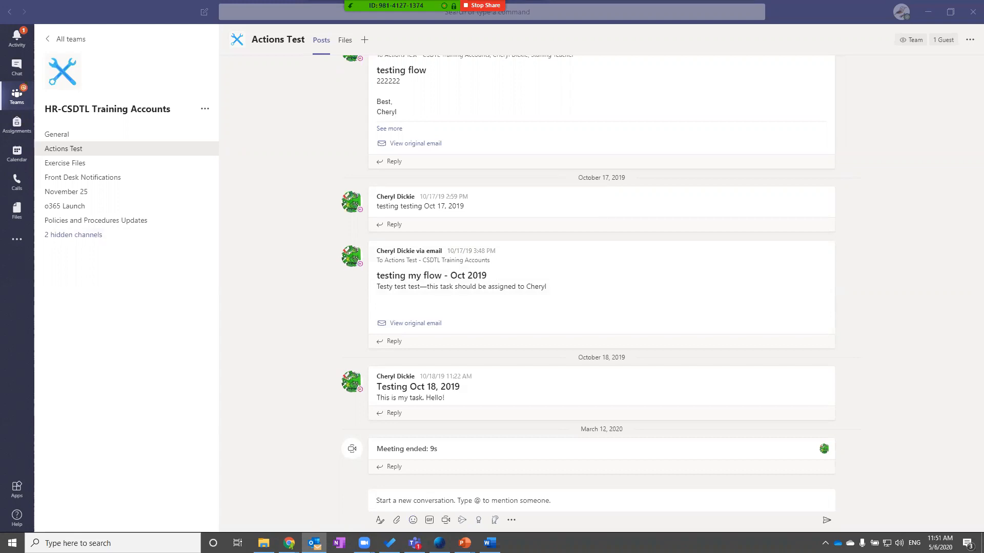
key("alt+Tab")
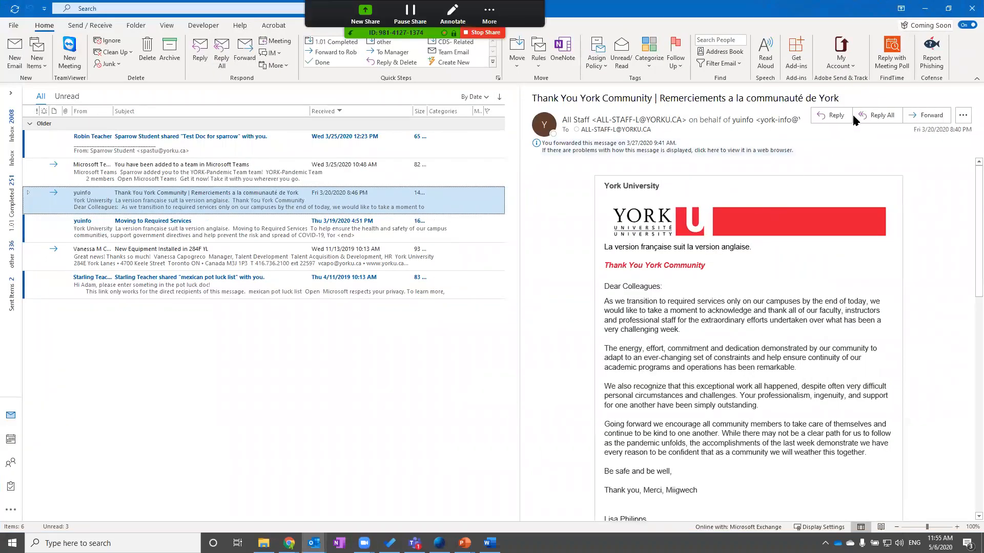
- Forward the Thank You York Community email, entering the Actions Test channel's address copied from Teams as the recipient
left_click(908, 112)
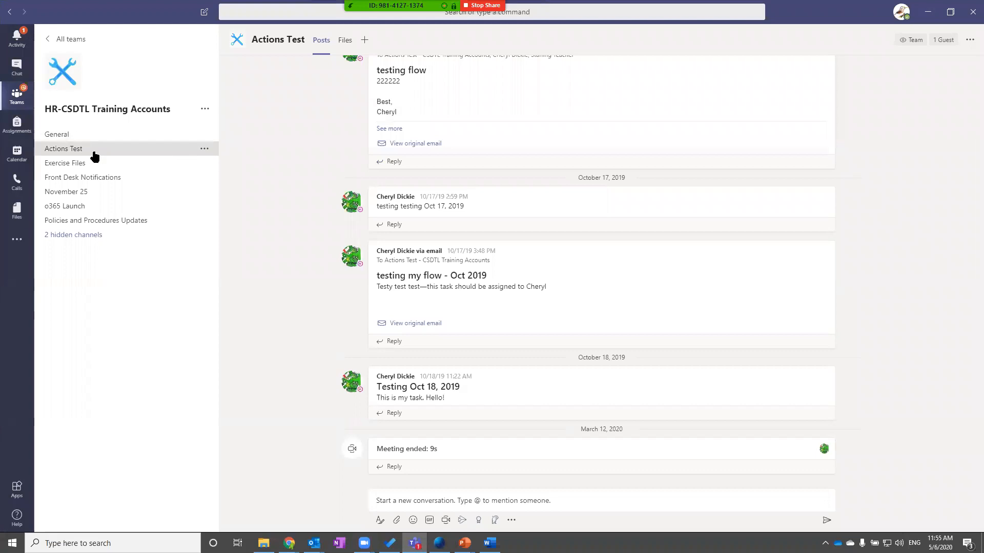
left_click(204, 150)
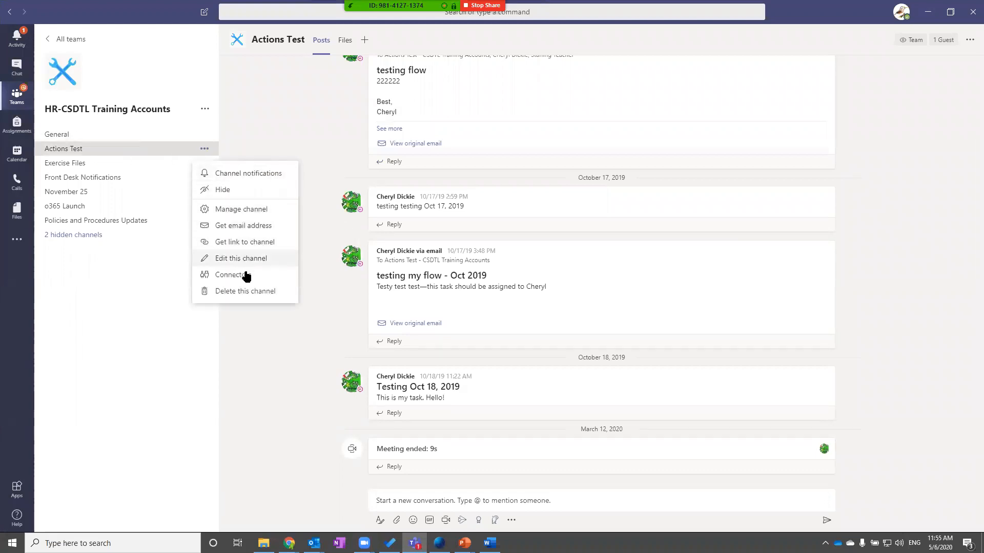
left_click(265, 227)
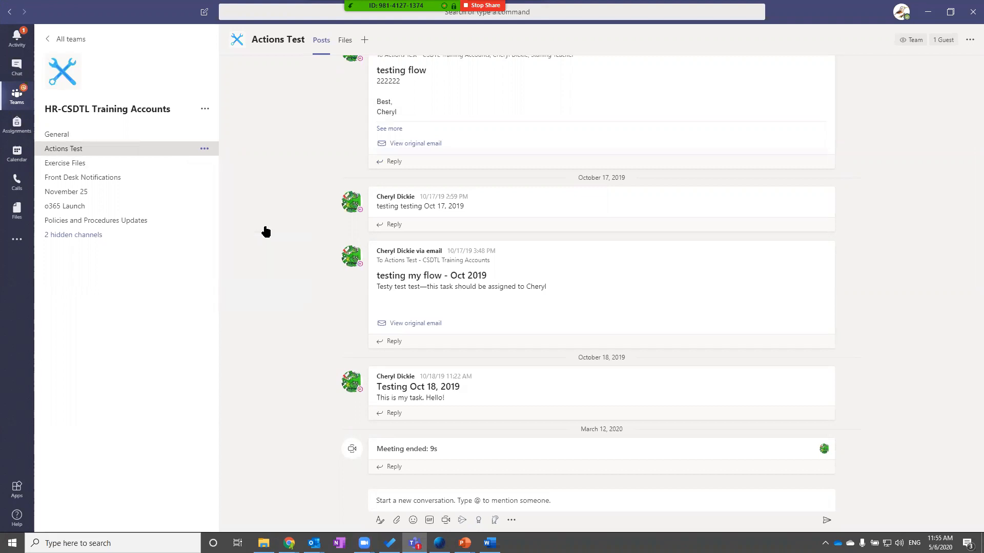
left_click(599, 299)
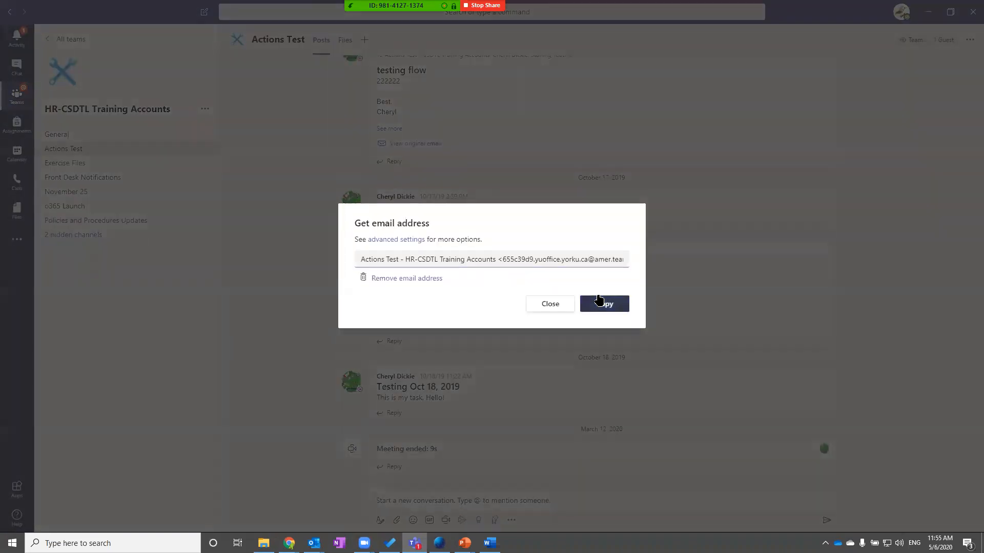
left_click(932, 15)
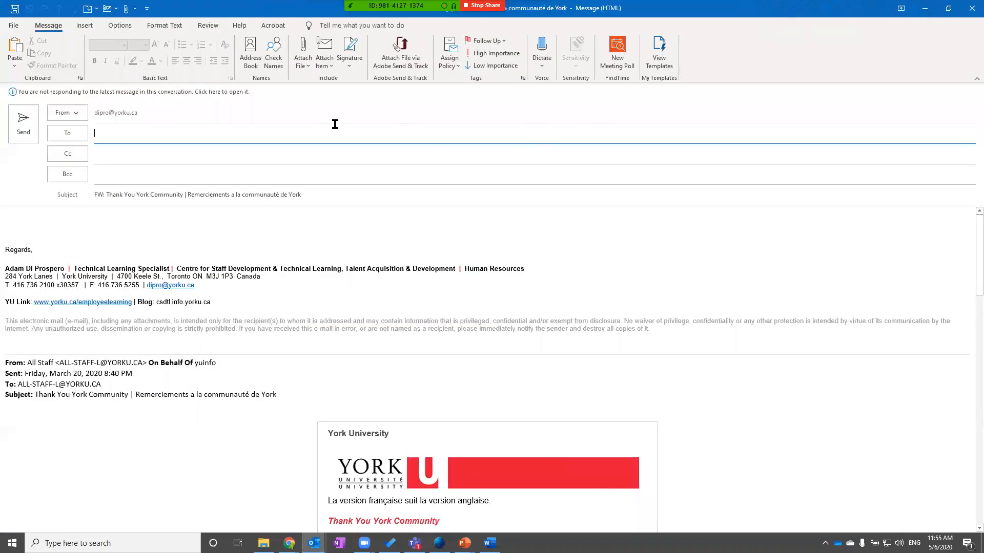
key("ctrl+v")
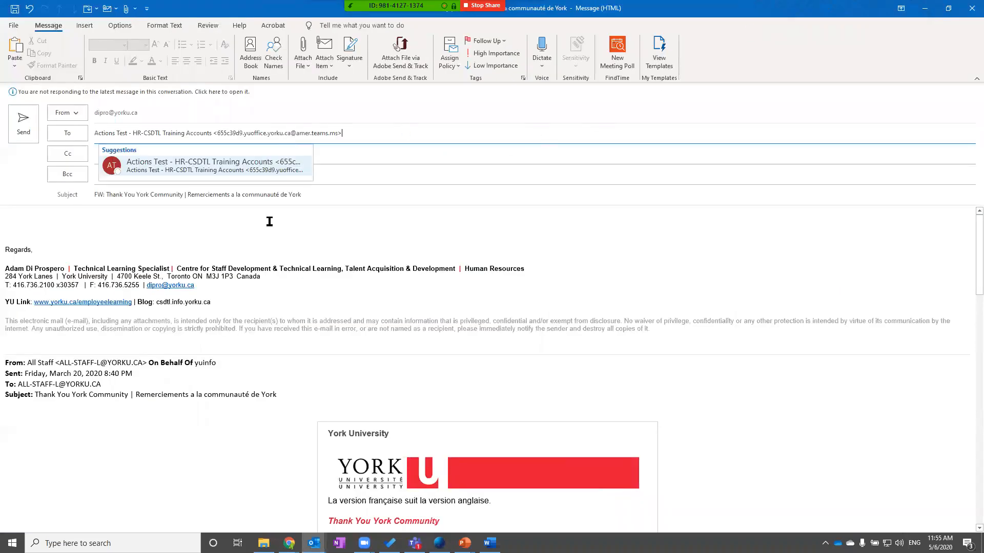
- Remove the signature and original message header from the forwarded email's body, and send it to the channel
left_click(207, 240)
mouse_move(11, 228)
left_mouse_down()
mouse_move(196, 304)
mouse_move(273, 354)
mouse_move(287, 396)
left_mouse_up()
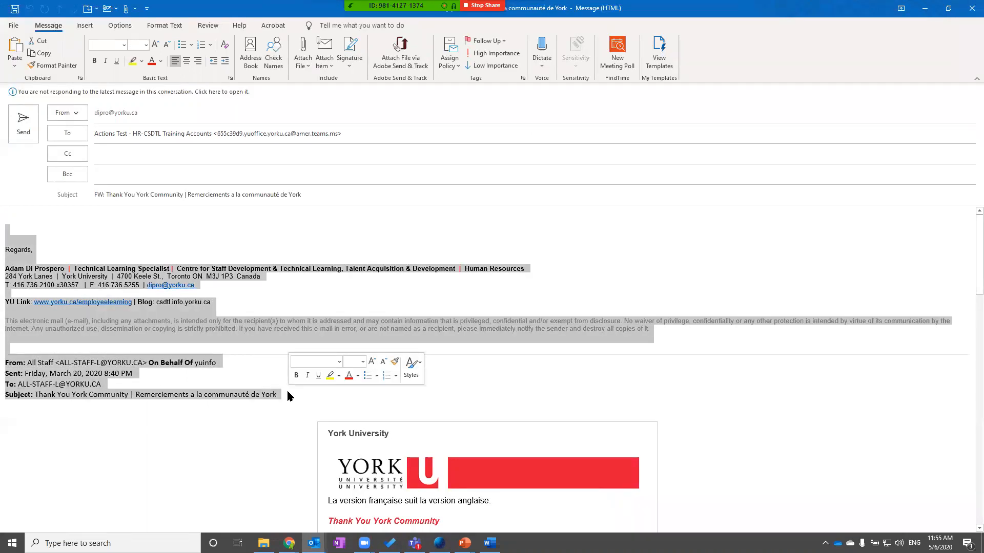
key("Delete")
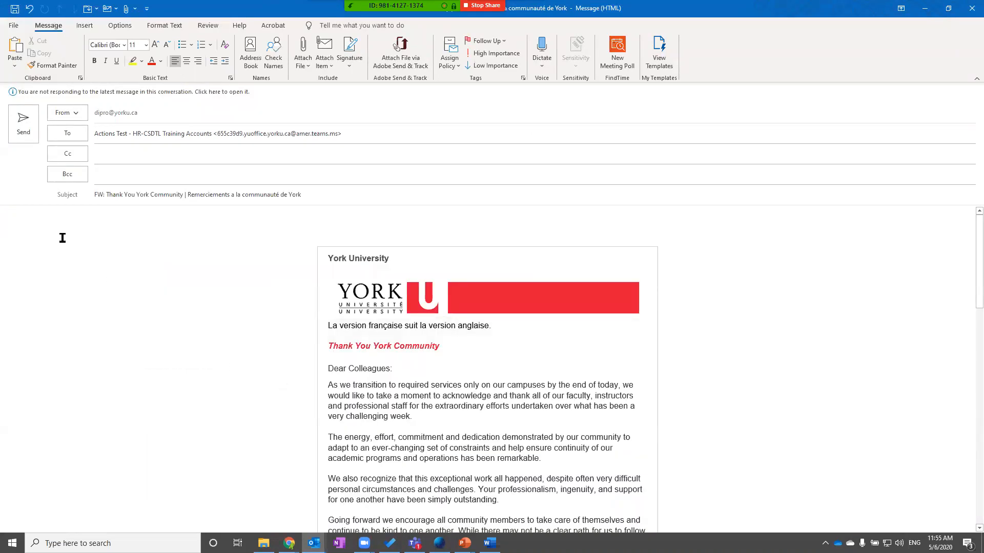
left_click(21, 129)
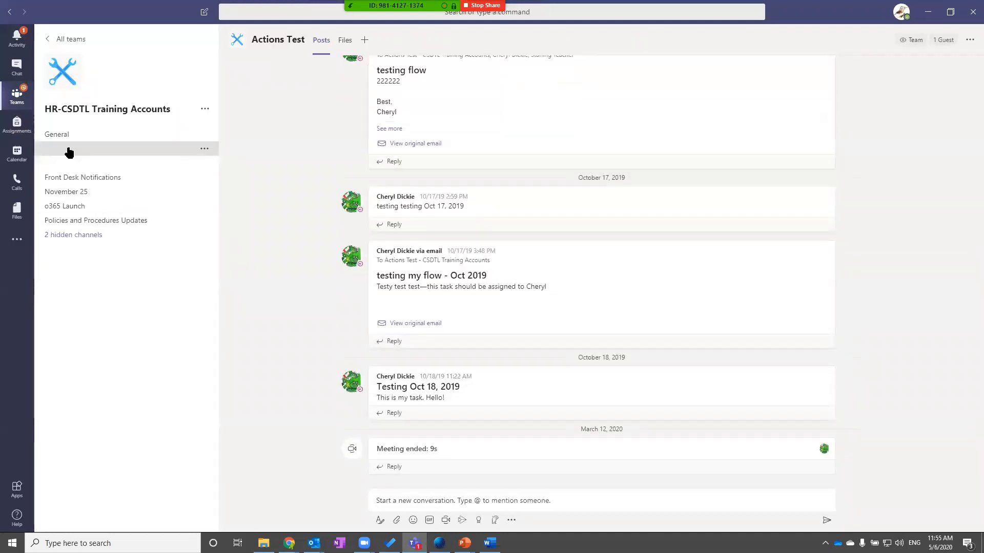
- Expand the forwarded email posted in the Actions Test channel in Teams and read through its full content
left_click(387, 434)
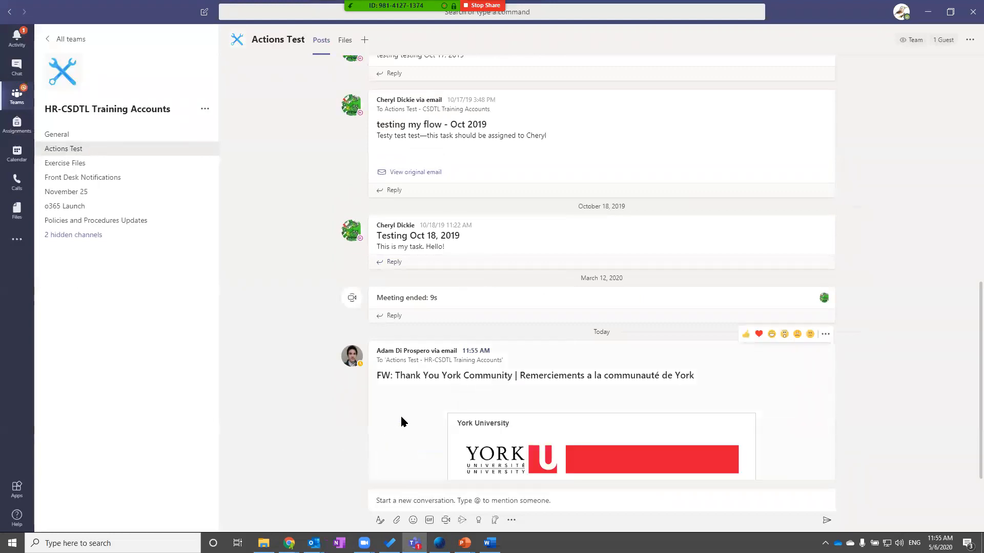
scroll(413, 408, "up", 2)
scroll(413, 414, "up", 5)
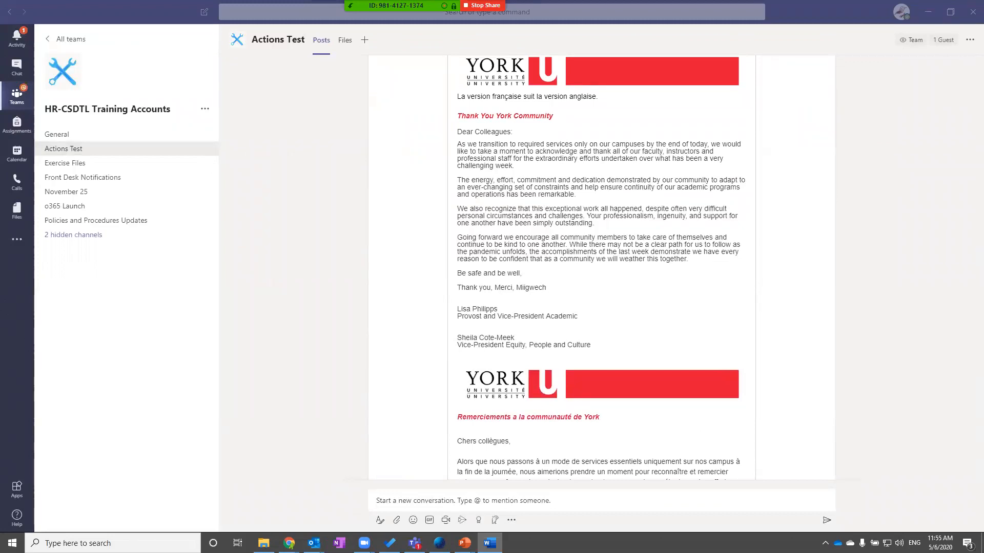
scroll(744, 275, "up", 2)
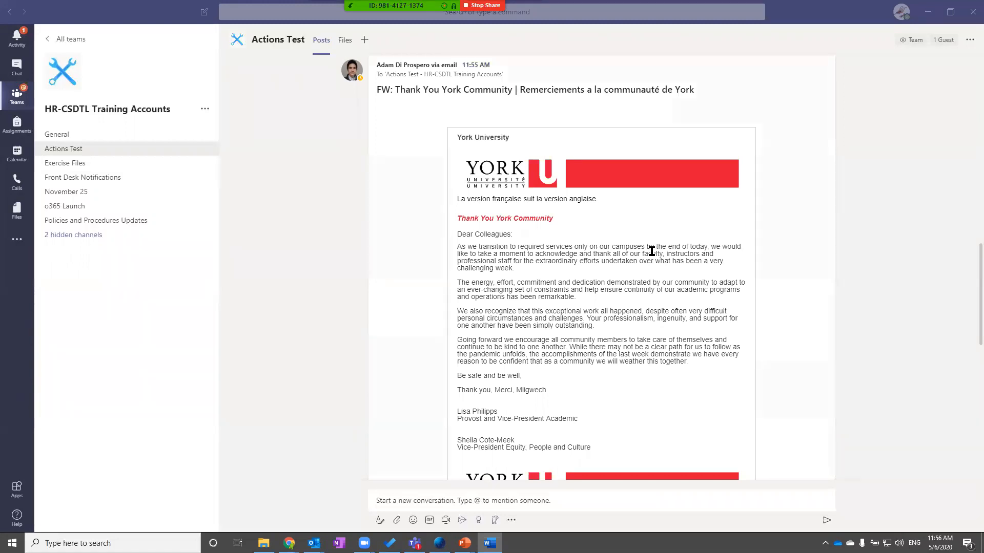
scroll(307, 282, "down", 3)
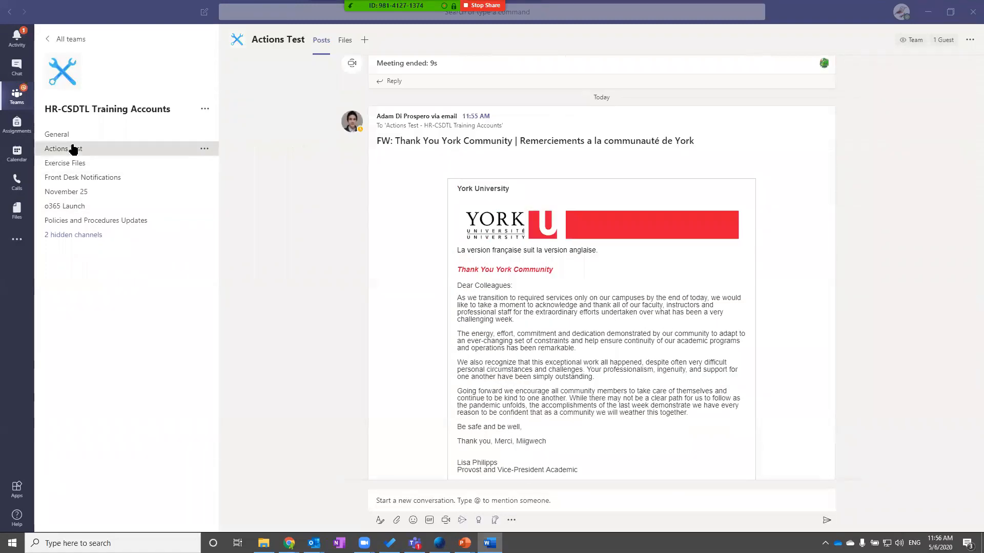
- Start a new post in the General channel with the full formatting options and make it an announcement
left_click(71, 136)
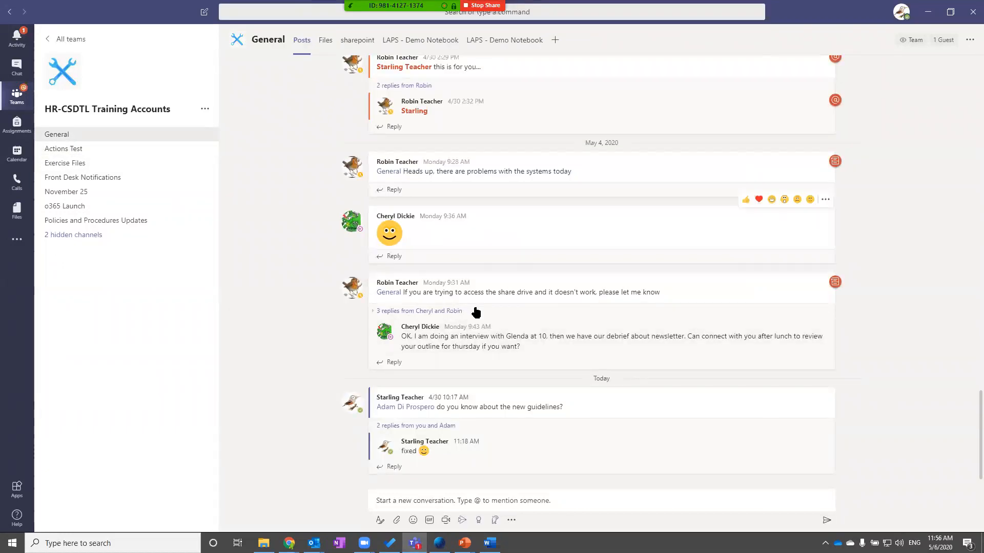
scroll(444, 323, "up", 4)
scroll(444, 322, "up", 1)
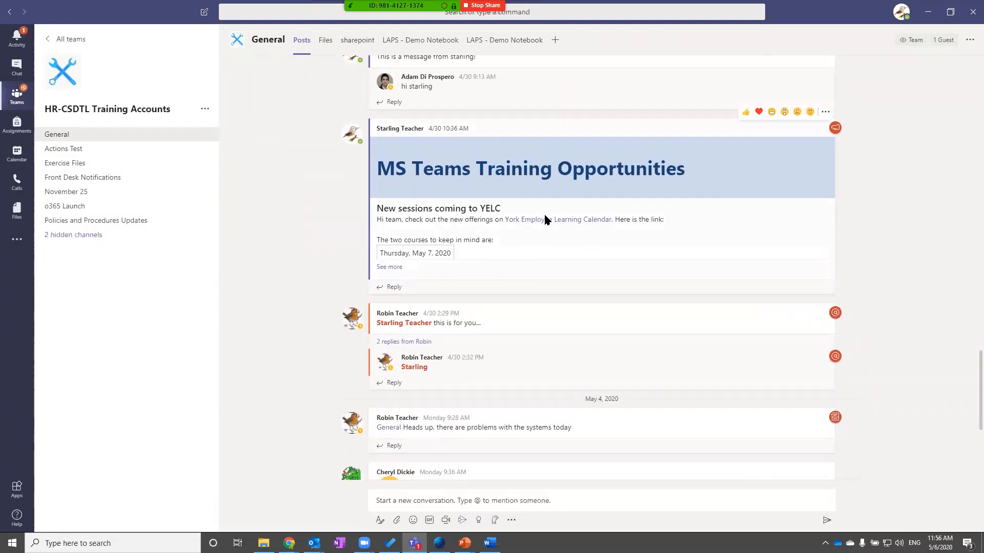
scroll(576, 274, "down", 3)
scroll(559, 266, "down", 2)
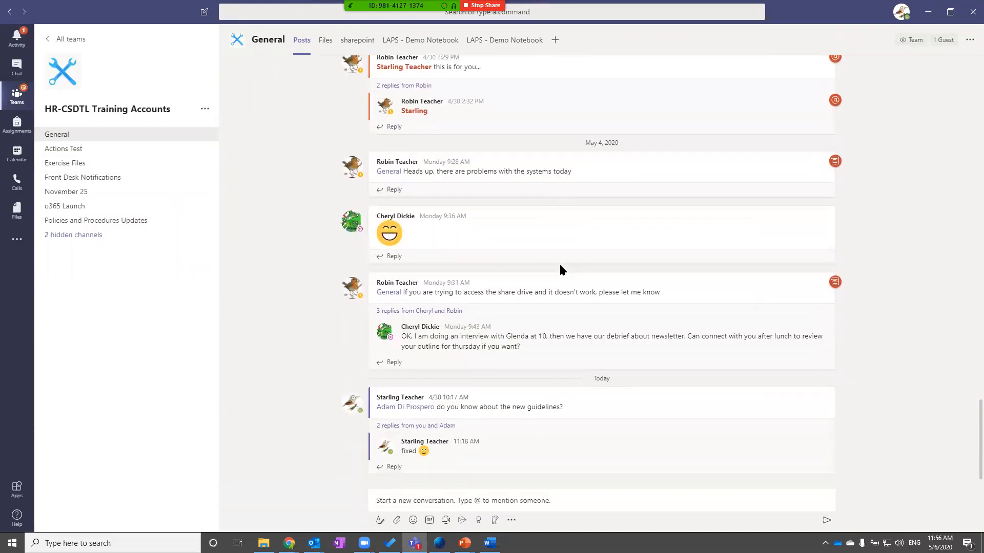
left_click(378, 495)
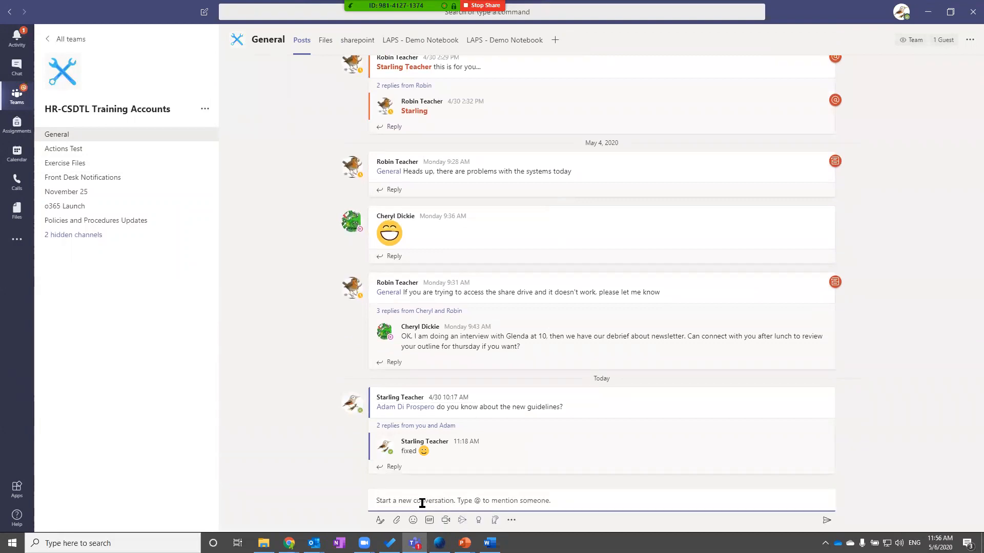
left_click(379, 522)
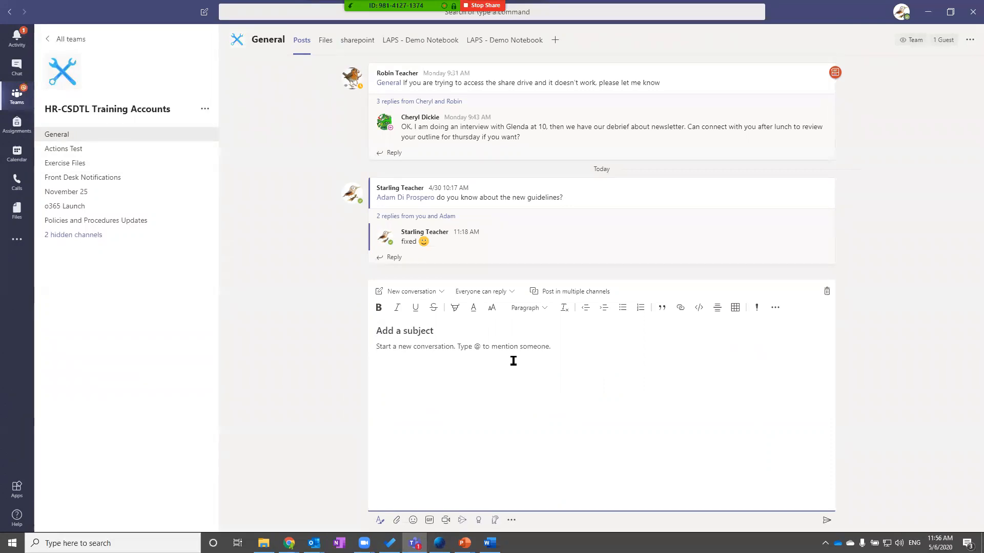
left_click(442, 292)
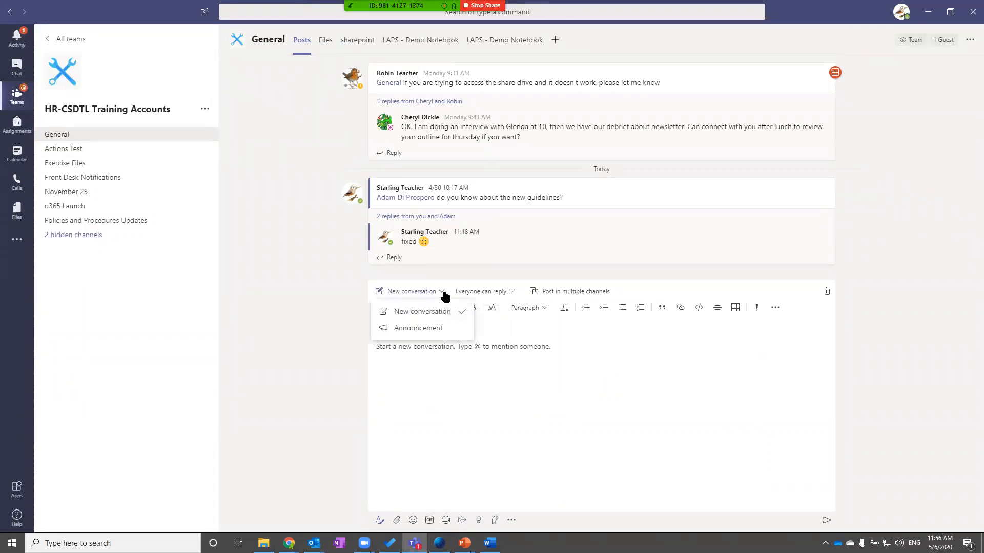
left_click(425, 332)
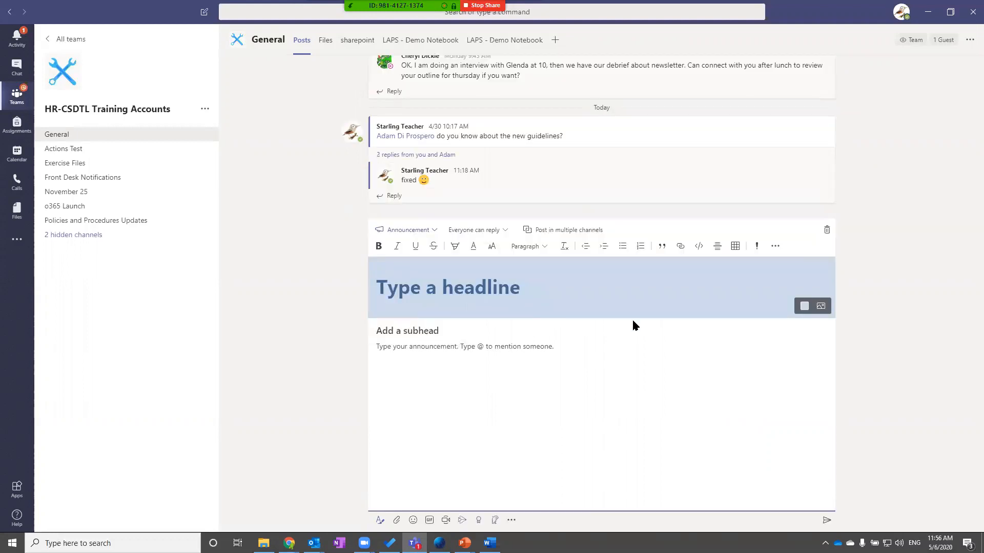
- Give the announcement an orange banner background and the headline "Virtual U"
left_click(804, 306)
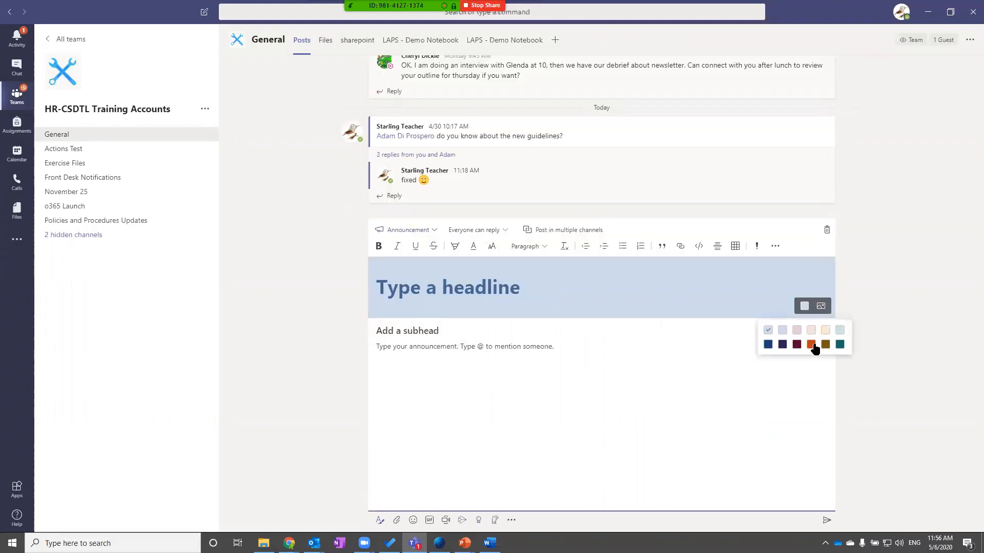
left_click(814, 345)
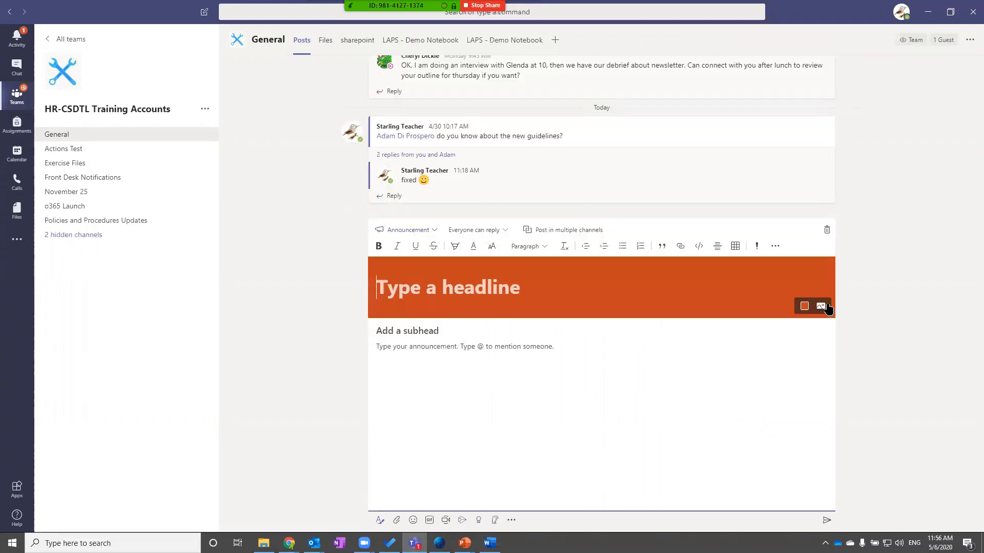
left_click(410, 332)
left_click(395, 285)
type("Virtual U")
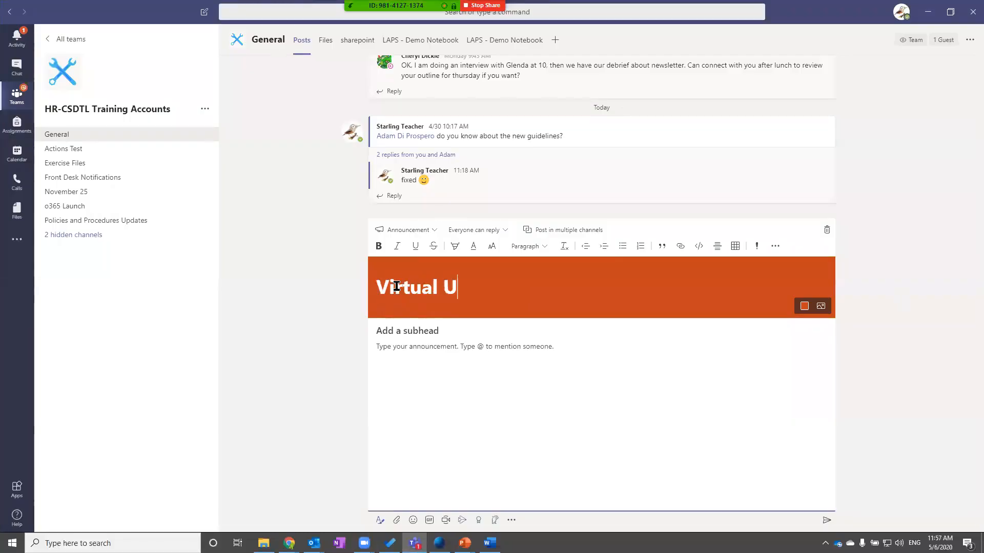
type(" - Sessions now")
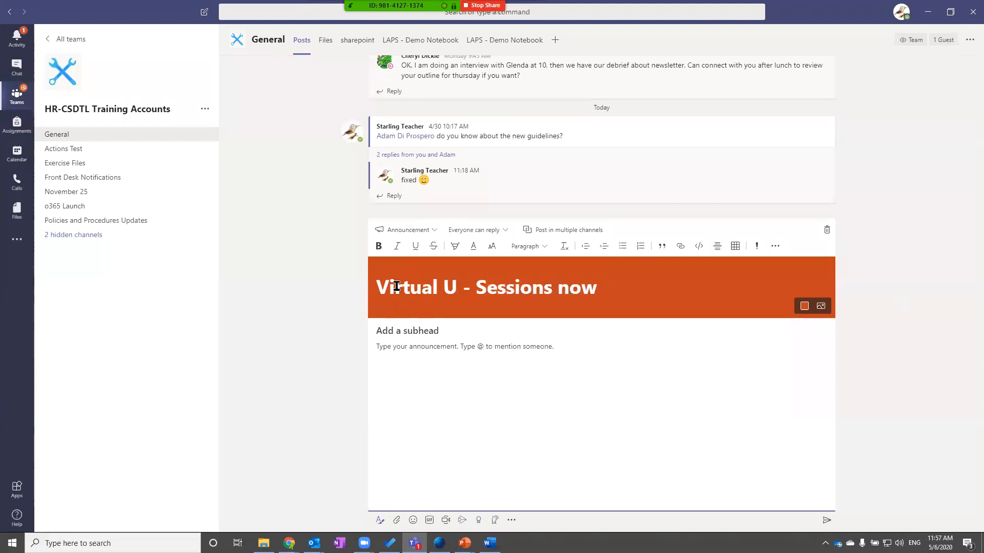
key("BackSpace")
key("BackSpace")
key("BackSpace")
key("BackSpace")
key("BackSpace")
key("BackSpace")
key("BackSpace")
key("BackSpace")
key("BackSpace")
key("BackSpace")
key("BackSpace")
key("BackSpace")
key("BackSpace")
key("BackSpace")
key("BackSpace")
key("BackSpace")
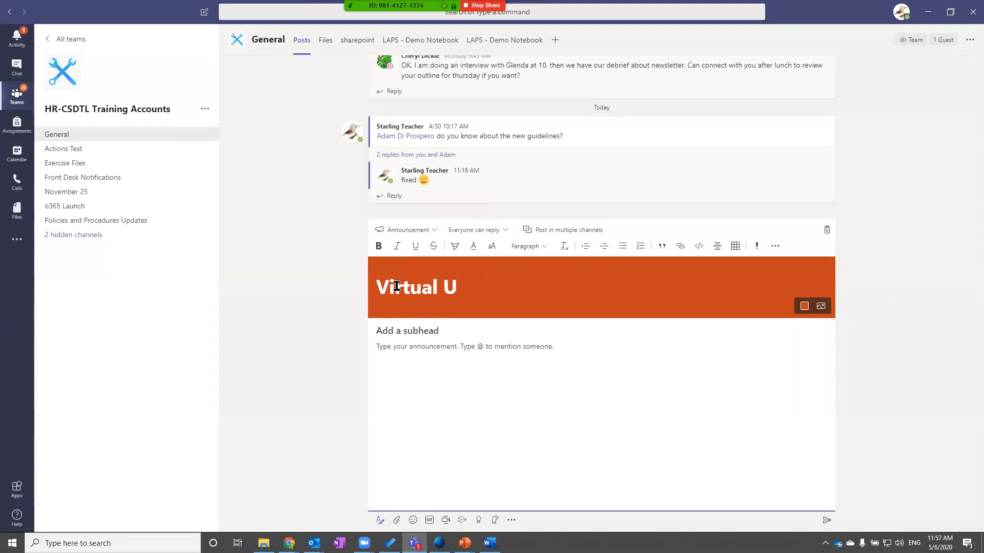
- Add the subhead "Session now live!" and the body text "Check out the upcoming sessions" followed by two lines of placeholder dots
left_click(392, 327)
type("Session now live!")
left_click(395, 347)
key("Return")
type("C")
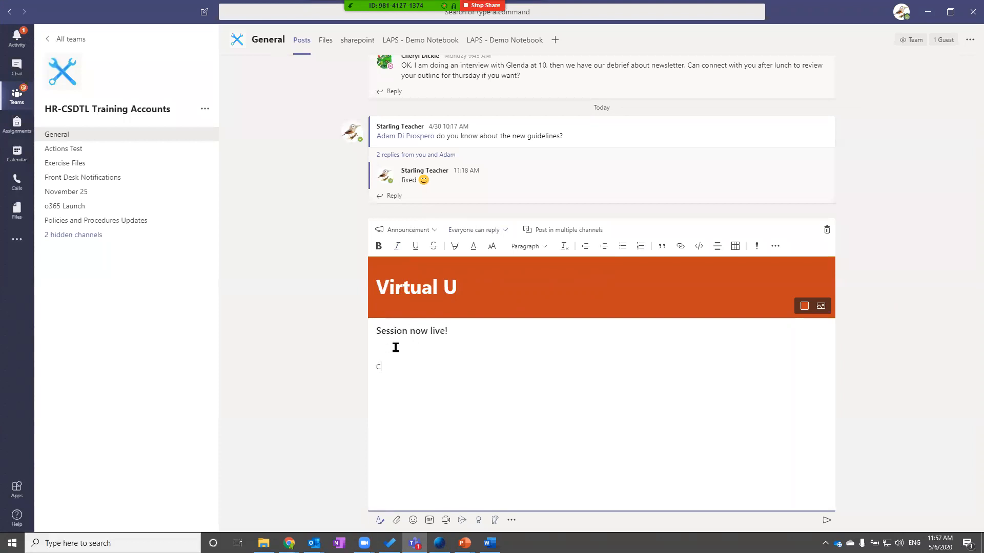
type("heck out our")
key("BackSpace")
type("the upc")
type("oming sessions ")
type("...")
type(". ..")
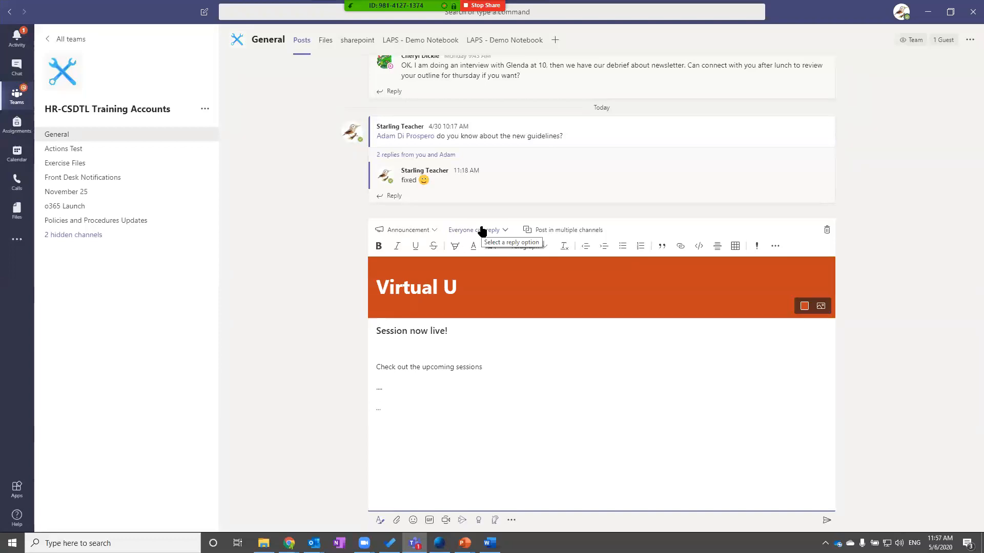
- Examine the announcement's reply permission choices and the option to post it in multiple channels, without changing either setting
left_click(500, 231)
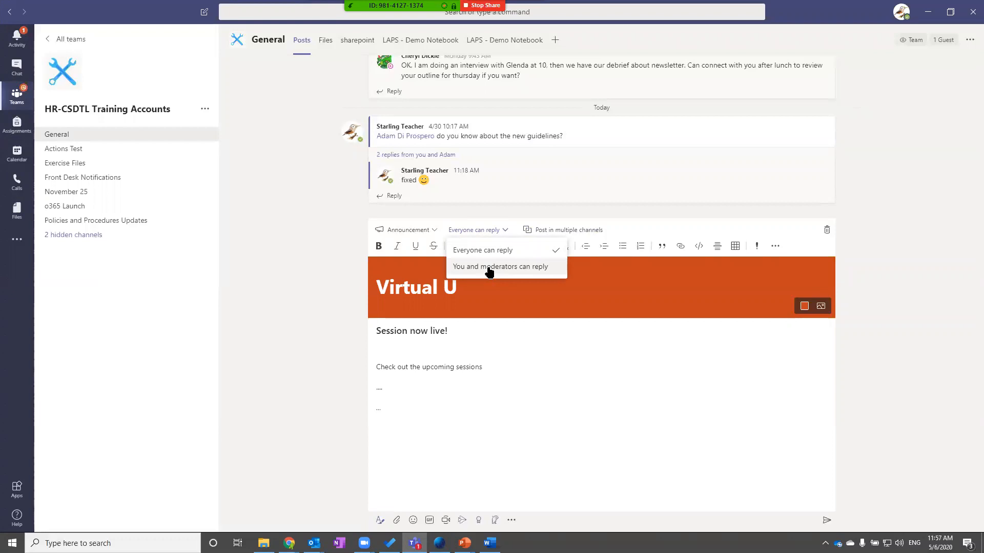
left_click(528, 343)
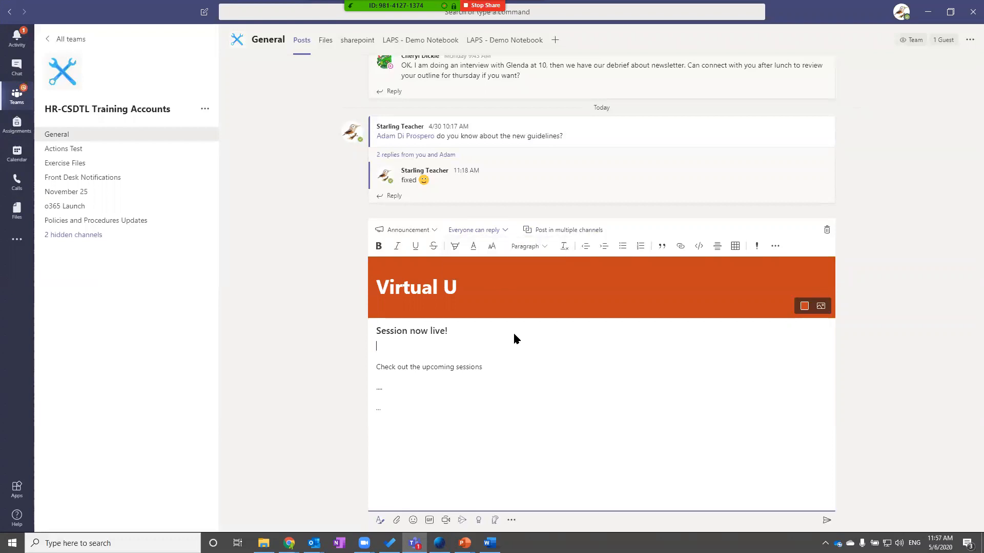
left_click(559, 232)
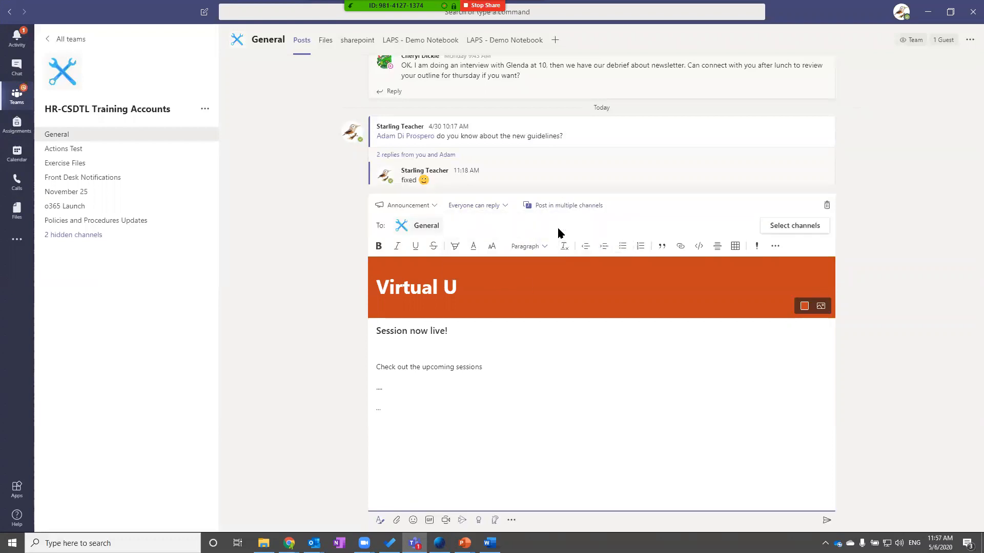
left_click(536, 207)
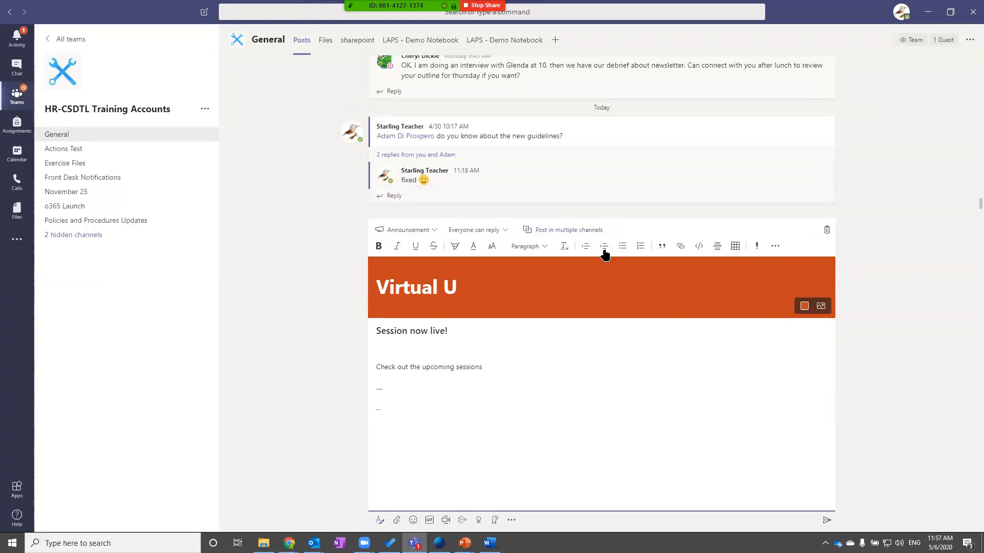
- View the hidden SOP Updates channel of the HR-CSDTL Training Accounts team, and return to the Actions Test channel
key("alt+Tab")
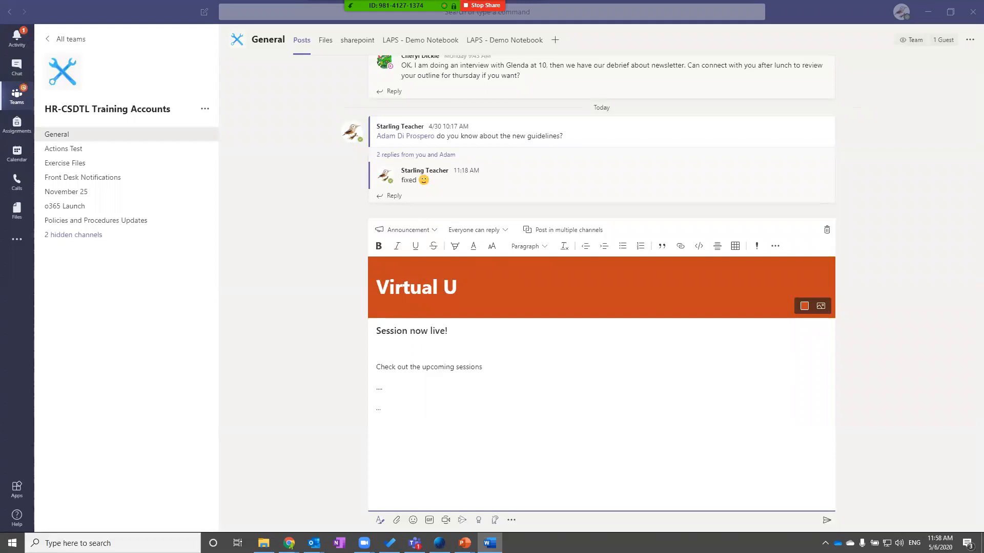
left_click(72, 234)
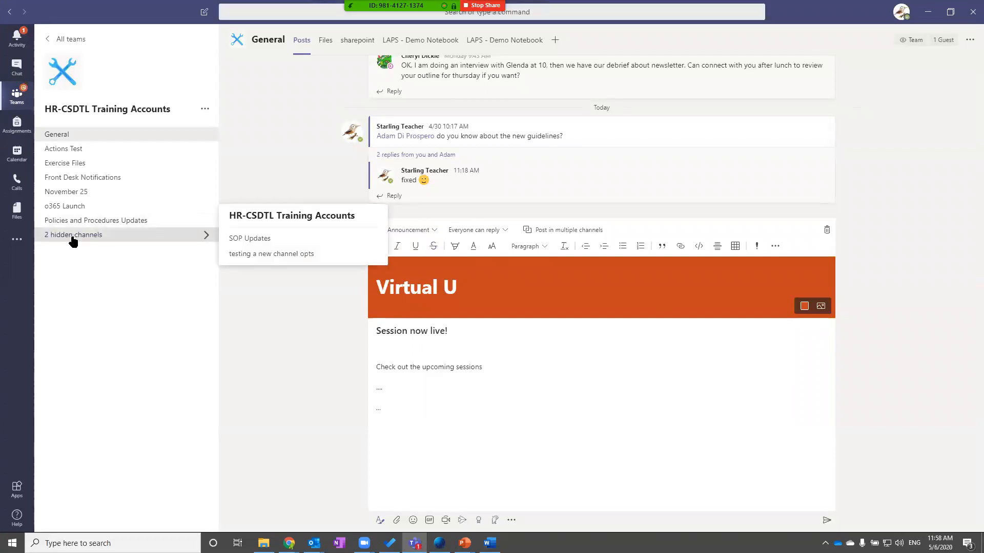
left_click(246, 239)
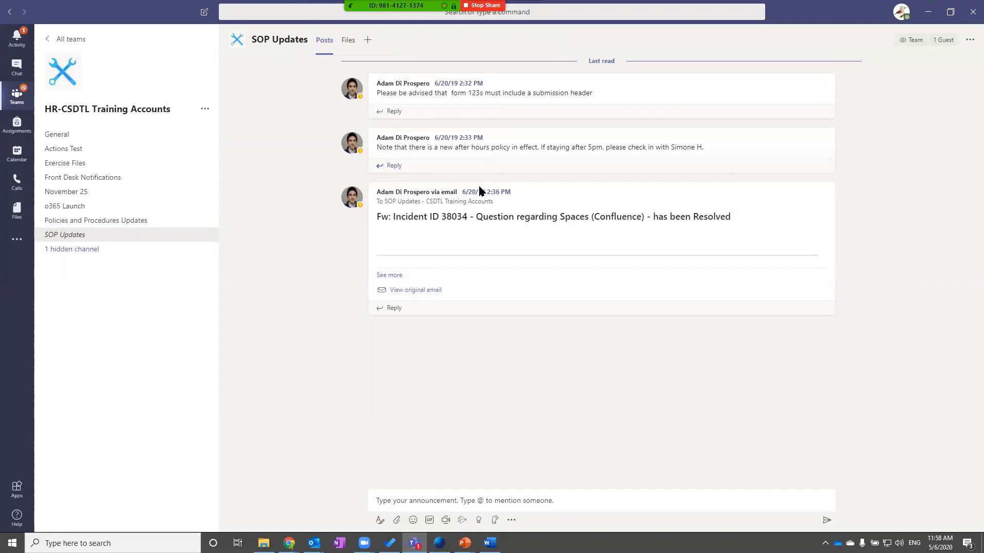
left_click(52, 150)
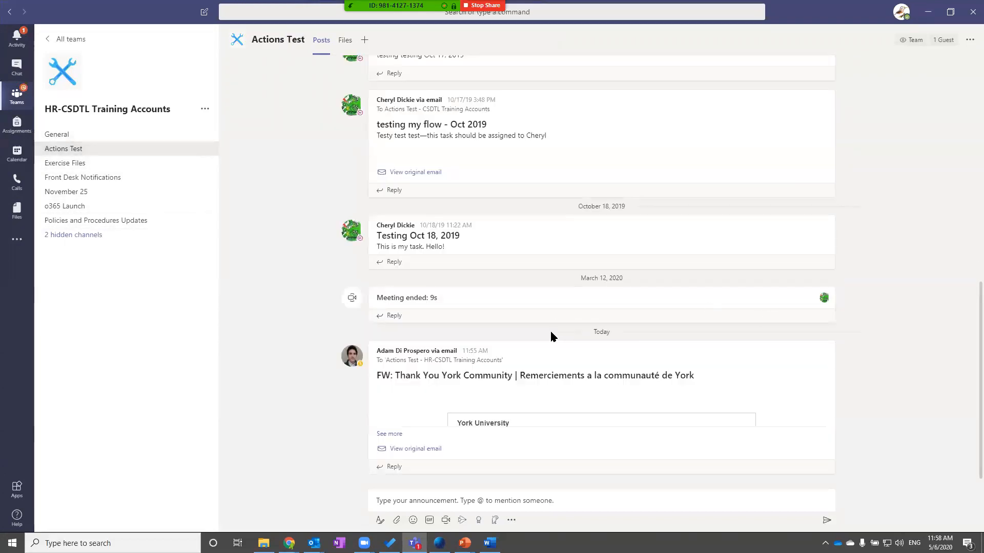
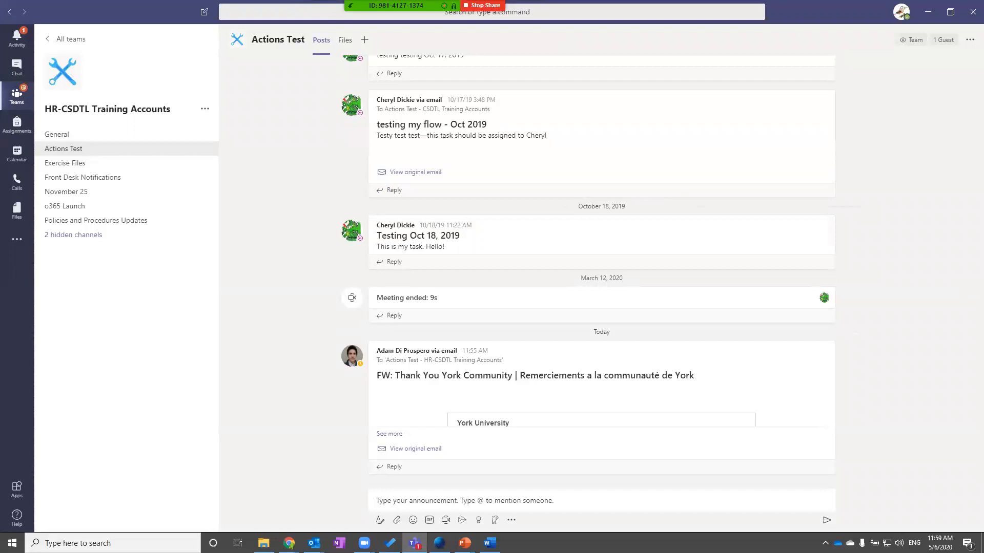
- Expand the "FW: Thank You York Community" post in the Actions Test channel and read through the full message
key("alt+Tab")
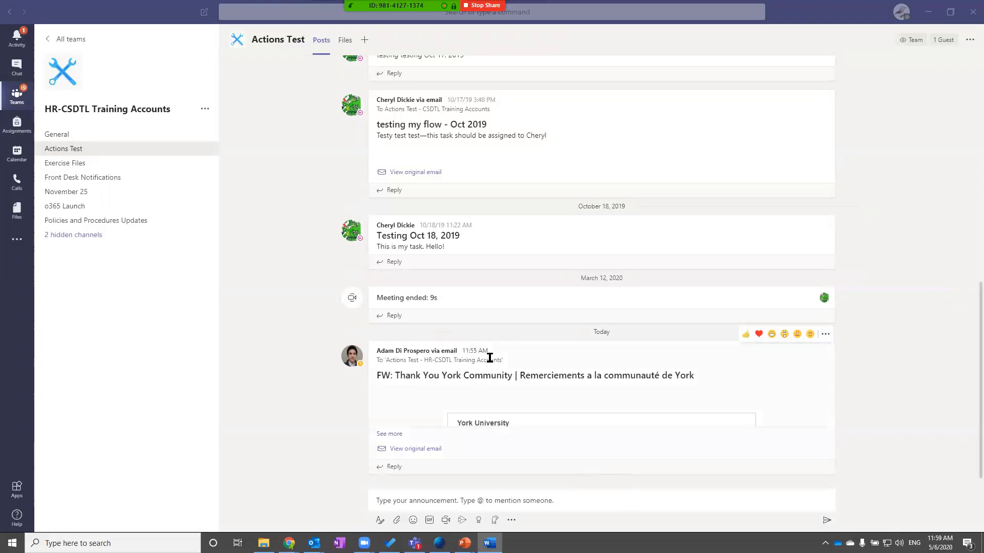
left_click(393, 434)
scroll(415, 429, "down", 5)
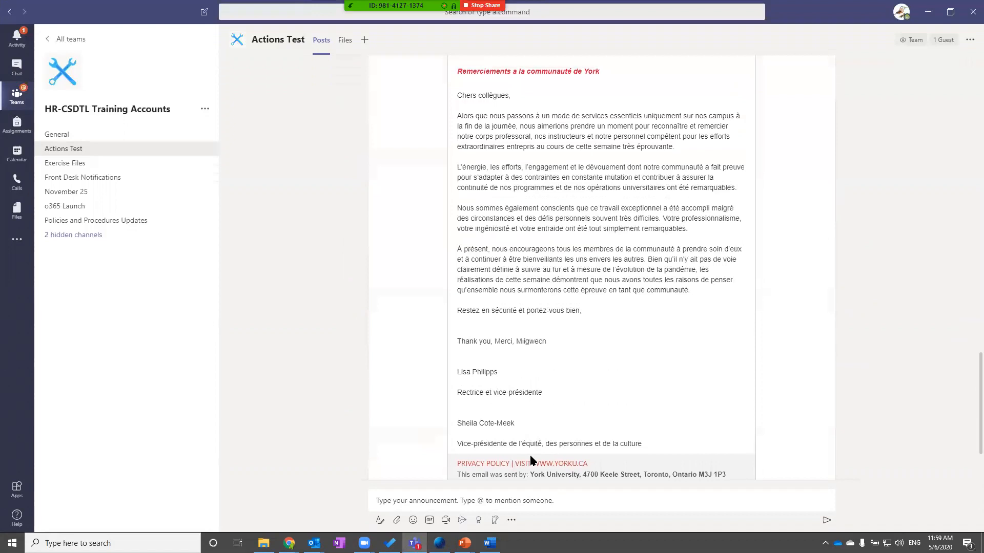
scroll(528, 460, "up", 15)
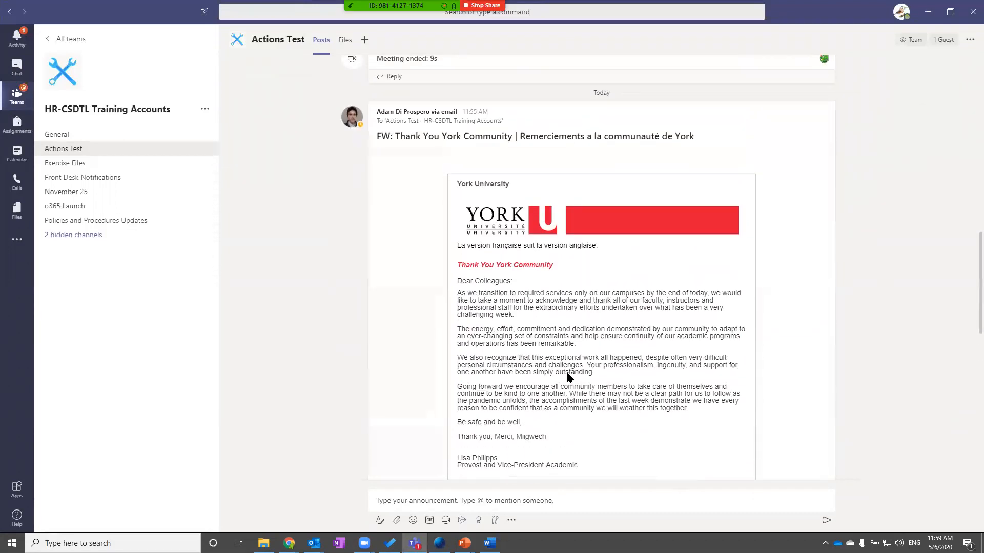
scroll(593, 370, "up", 1)
- Save the "FW: Thank You York Community" post to the account's saved messages
mouse_move(496, 376)
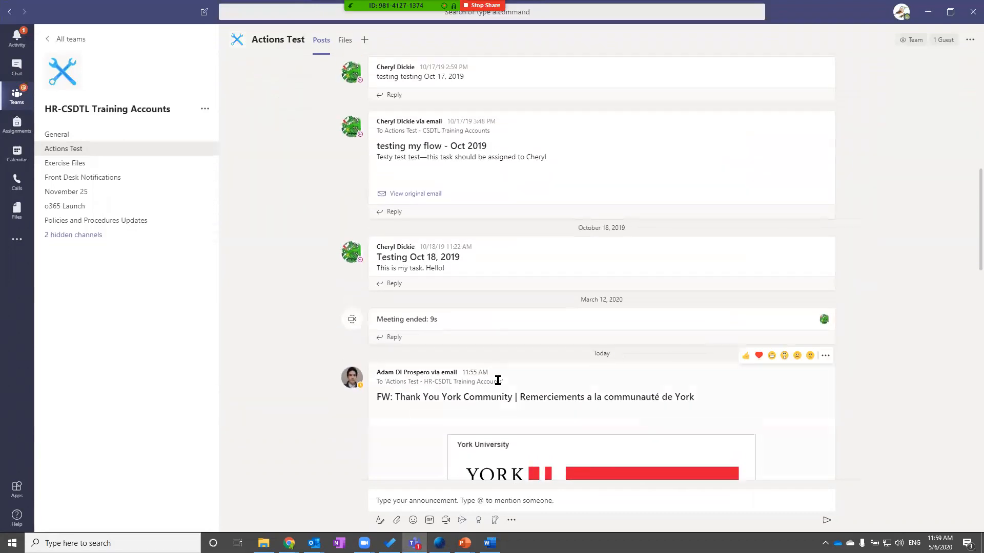
left_click(825, 357)
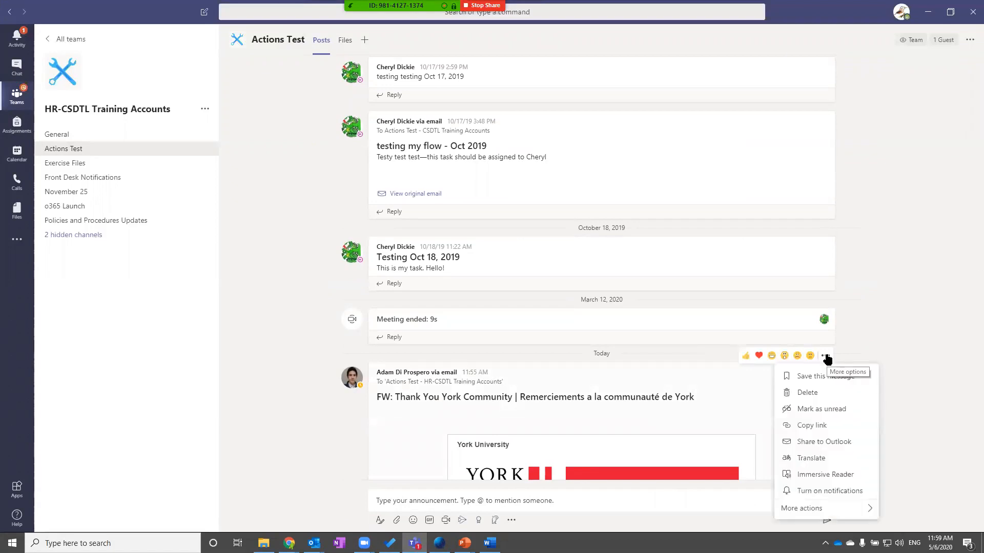
left_click(817, 378)
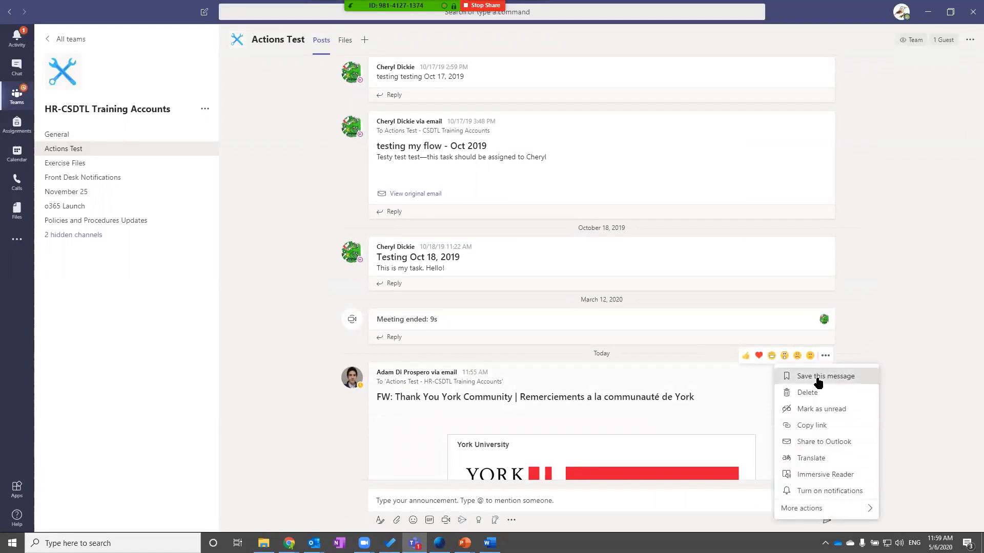
- View the list of saved messages and check several of them, ending on the York post in Actions Test
left_click(901, 12)
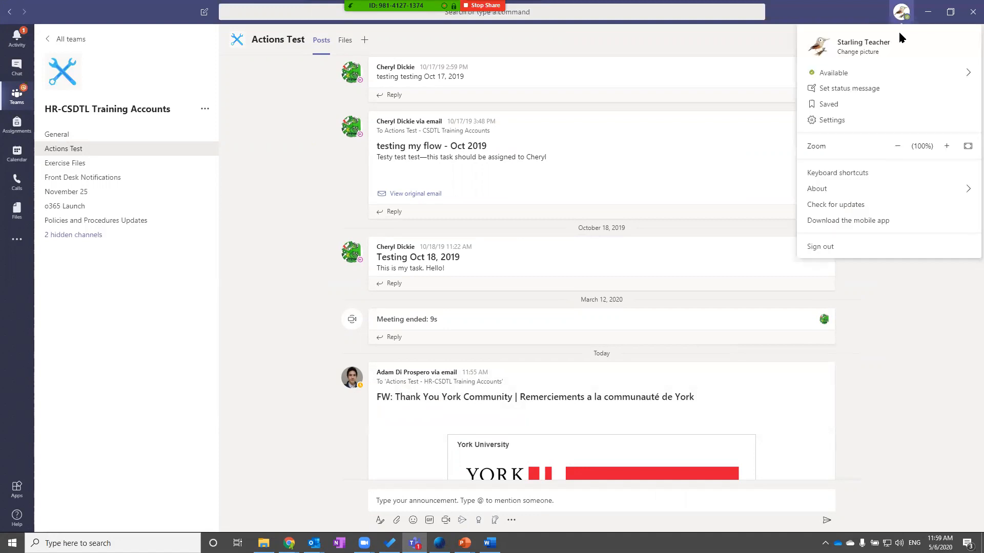
left_click(830, 105)
left_click(137, 67)
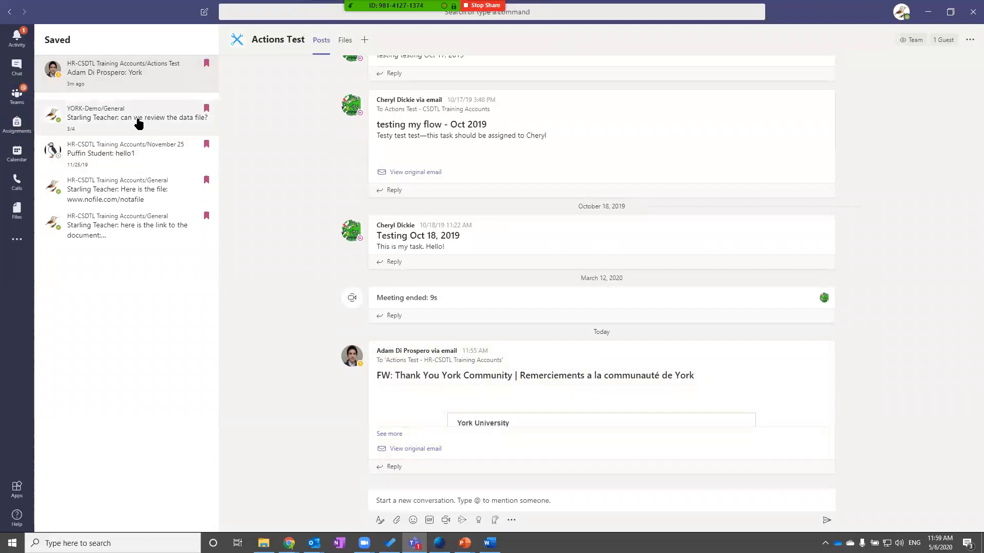
left_click(139, 122)
mouse_move(672, 89)
left_click(90, 158)
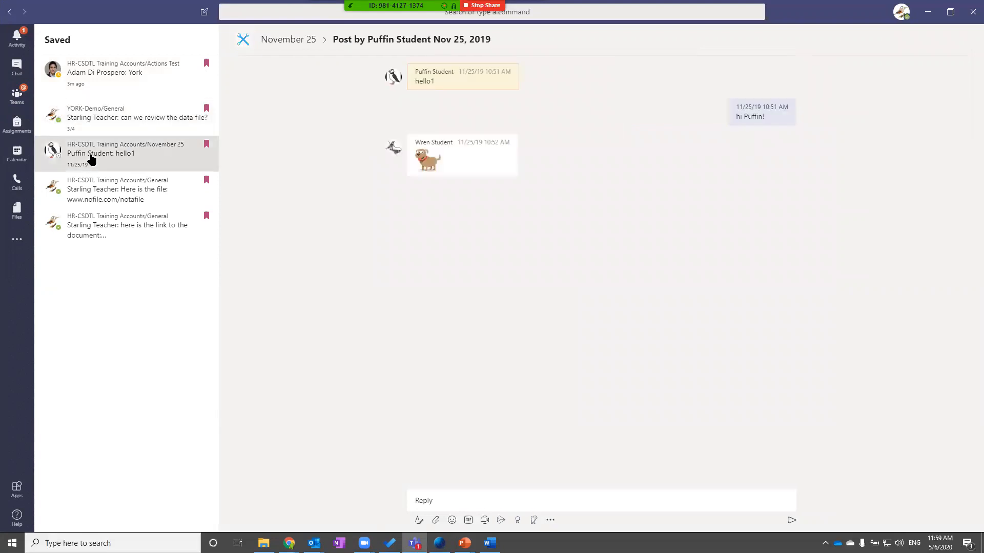
left_click(121, 82)
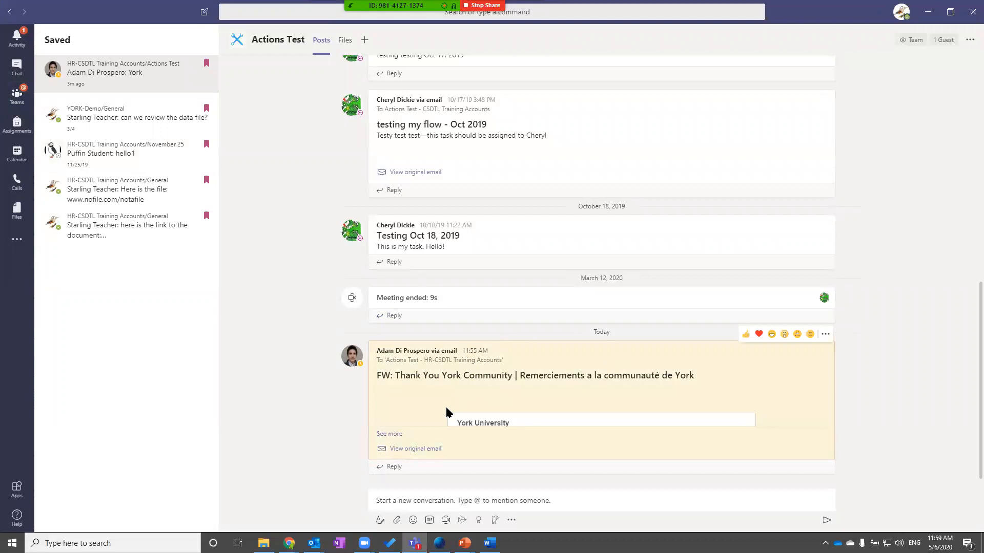
scroll(391, 277, "up", 3)
scroll(391, 276, "down", 3)
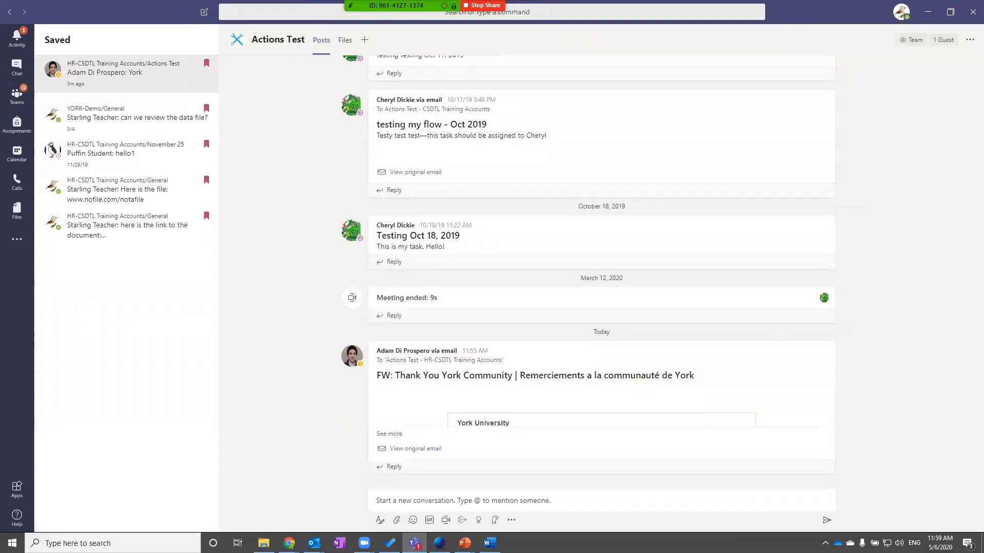
- Examine the saved York post's message options, including the option to unsave it, and the account options for saved messages
key("alt+Tab")
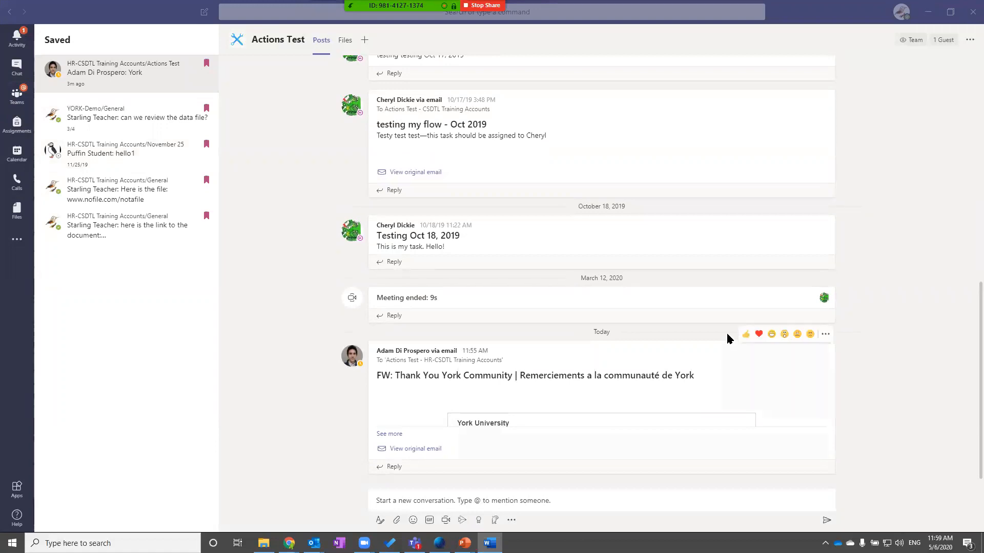
left_click(824, 335)
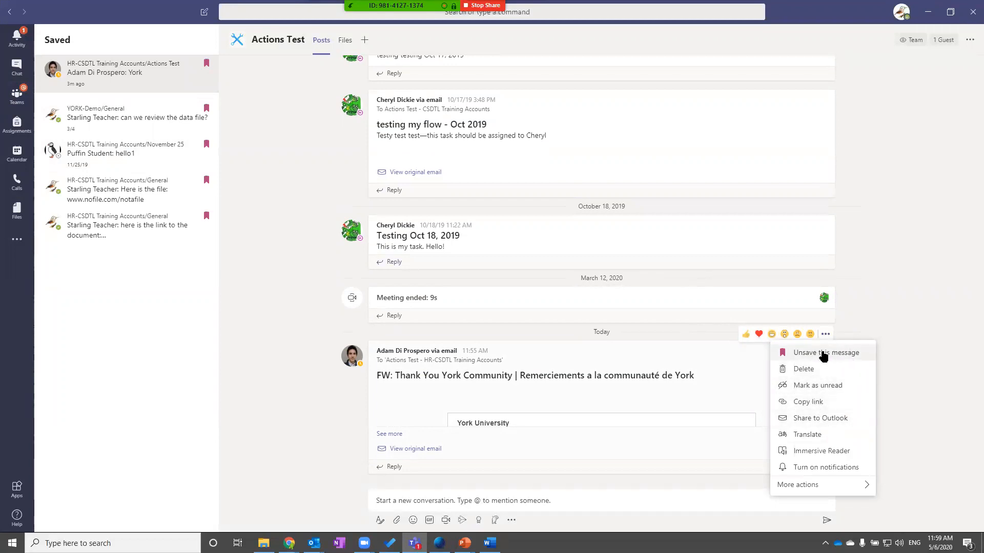
left_click(909, 14)
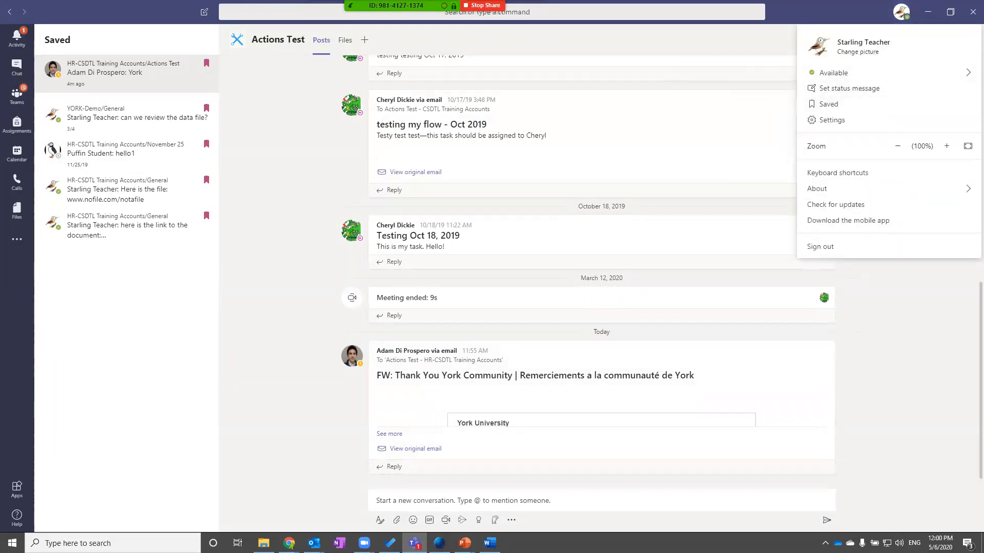
- Look through the notifications in the activity feed, including mentions, replies, reactions and missed calls
left_click(17, 36)
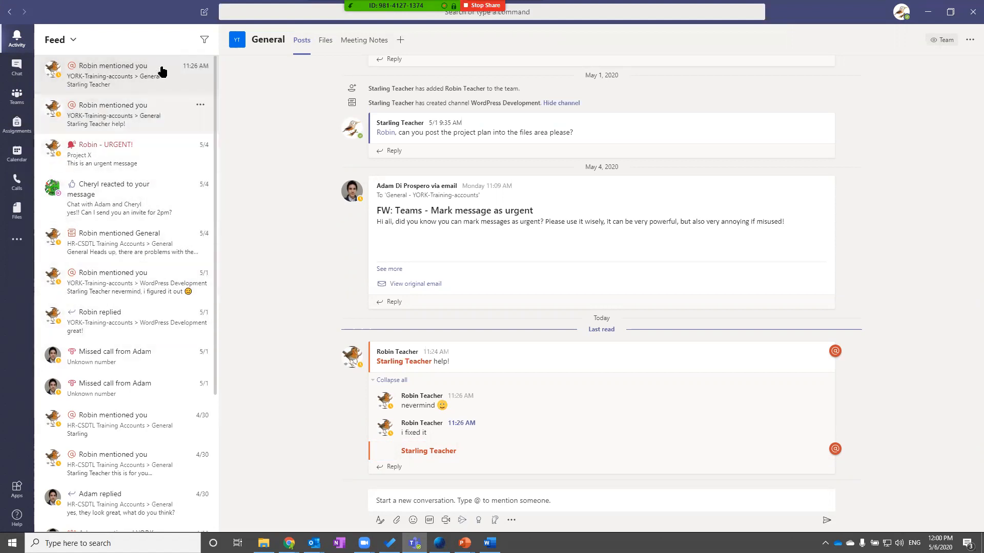
scroll(107, 249, "down", 2)
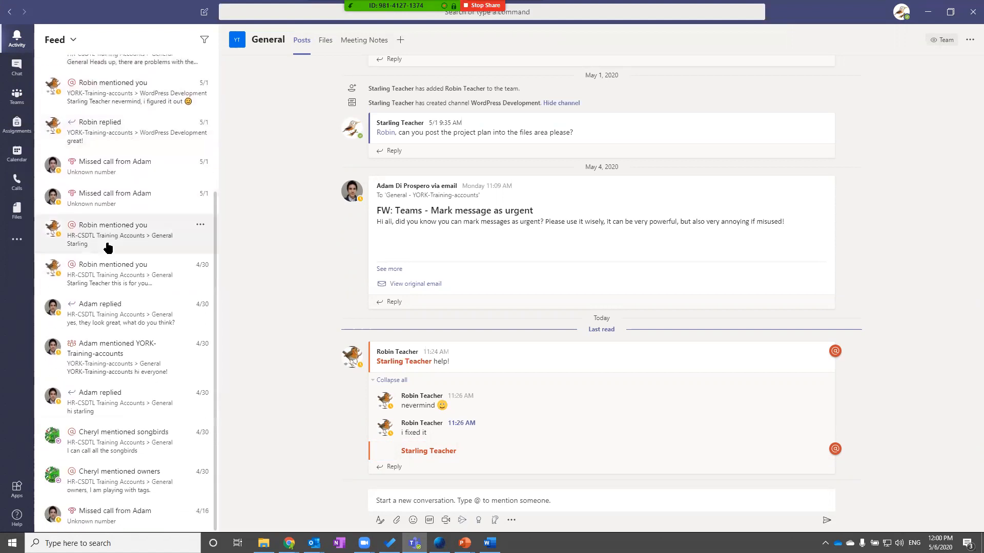
scroll(105, 248, "up", 3)
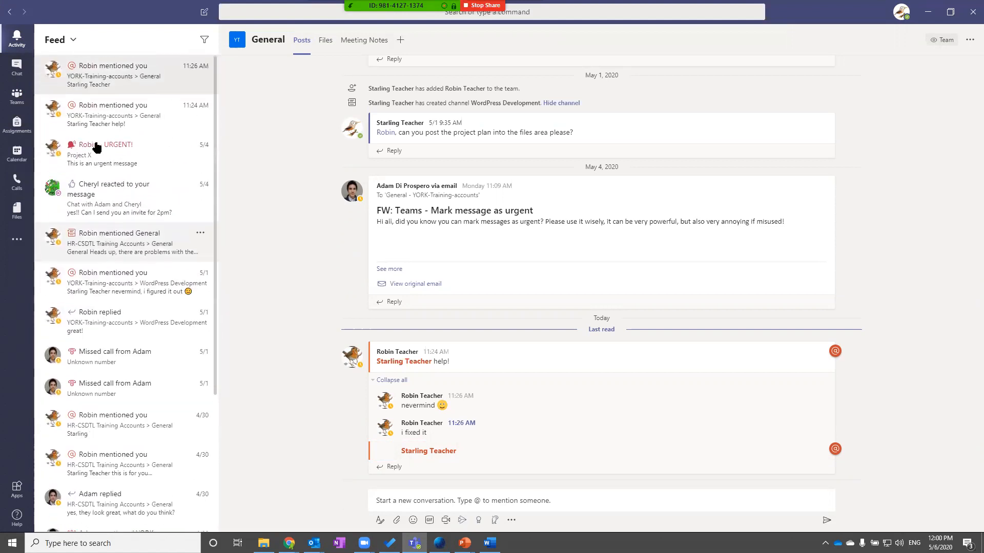
- View My Activity to check the account's own posts and replies, and return to the Feed view
left_click(73, 41)
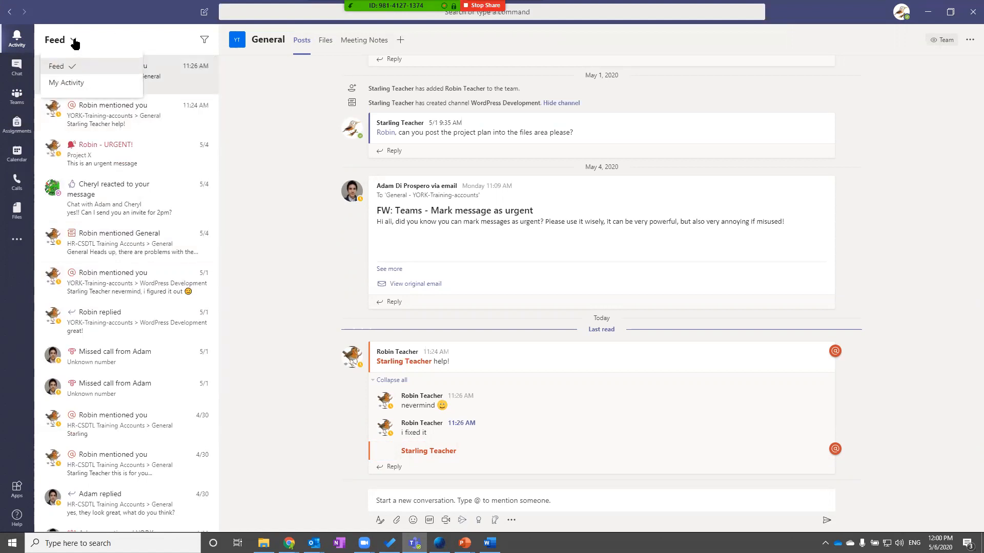
left_click(78, 82)
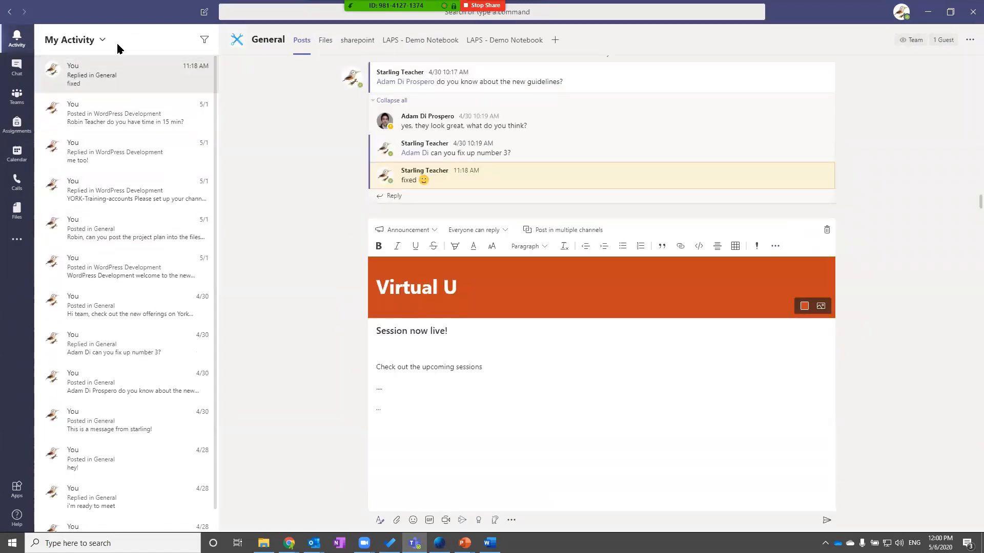
left_click(101, 41)
left_click(79, 63)
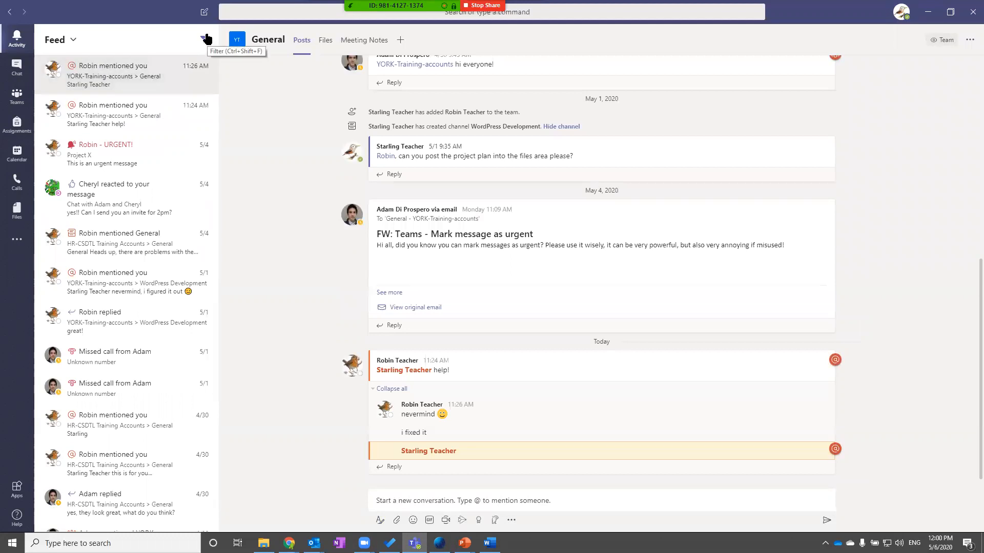
- Filter the activity feed by a colleague's first name and Mentions, and view the songbirds mention in the General channel
left_click(206, 39)
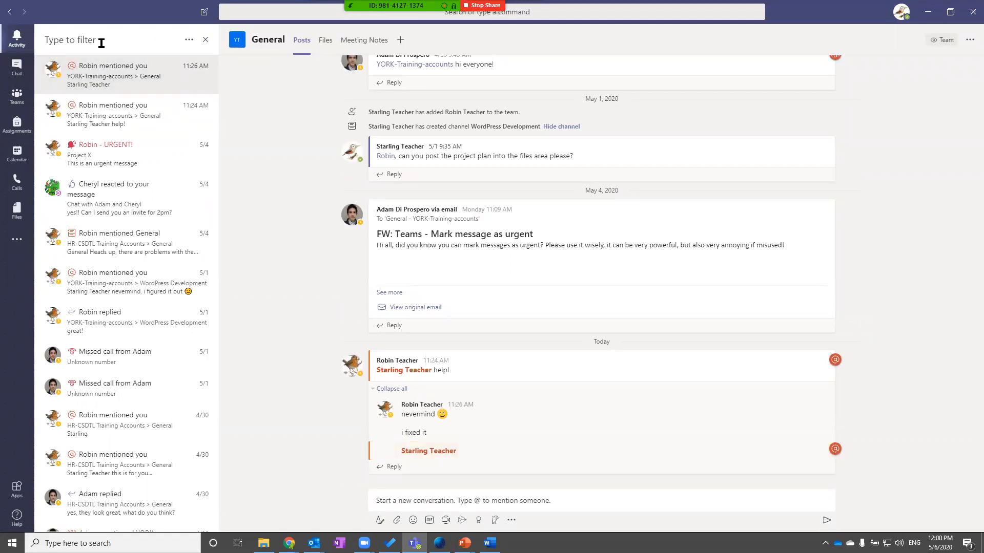
type("cheryl")
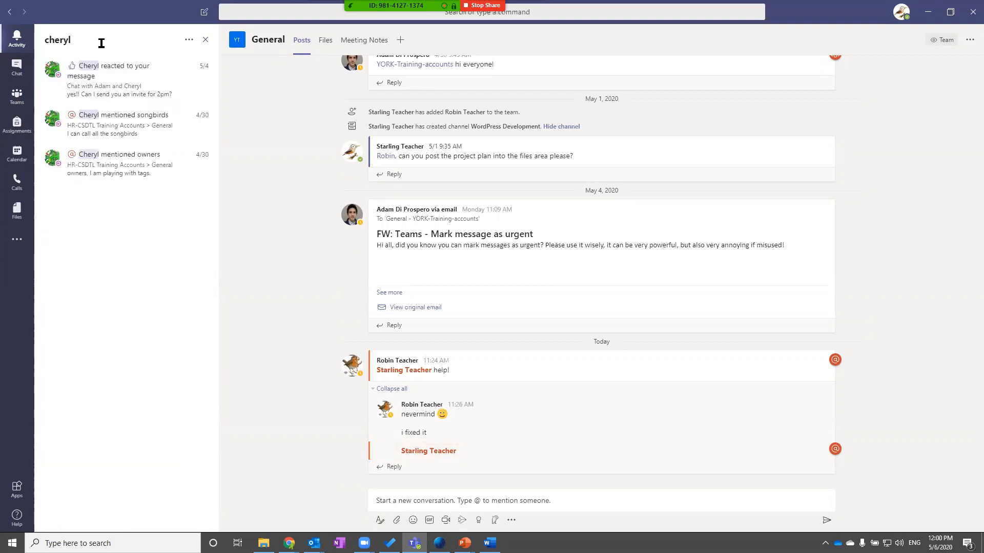
left_click(189, 45)
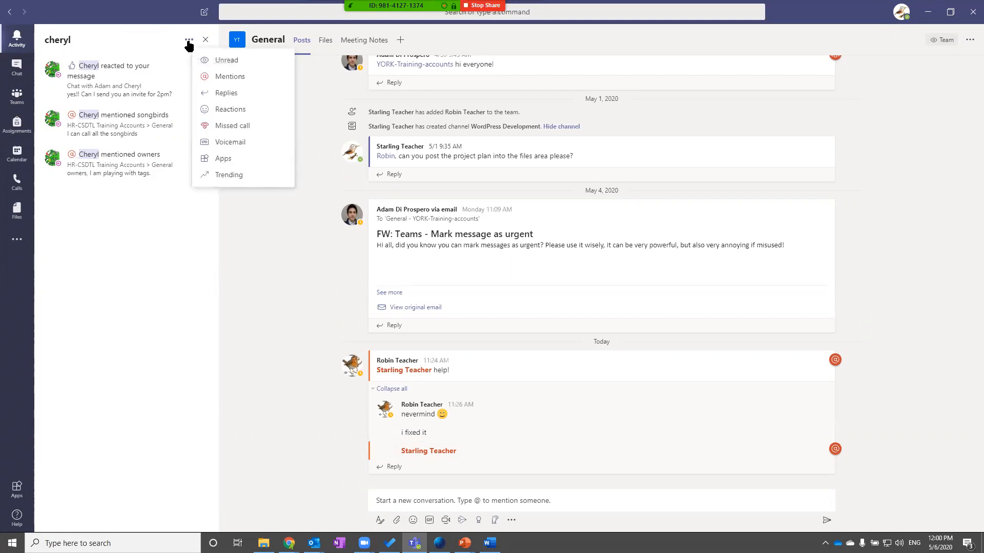
left_click(225, 78)
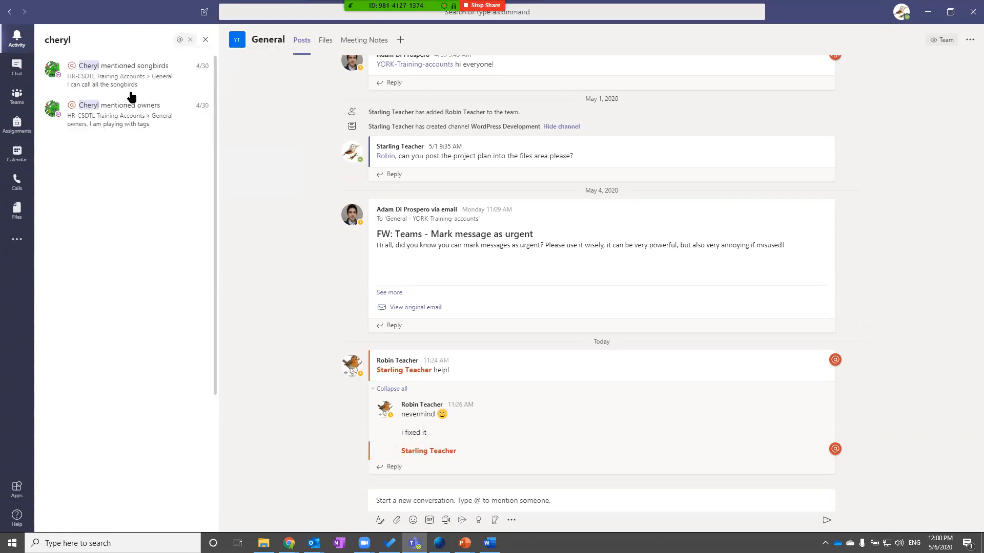
left_click(130, 88)
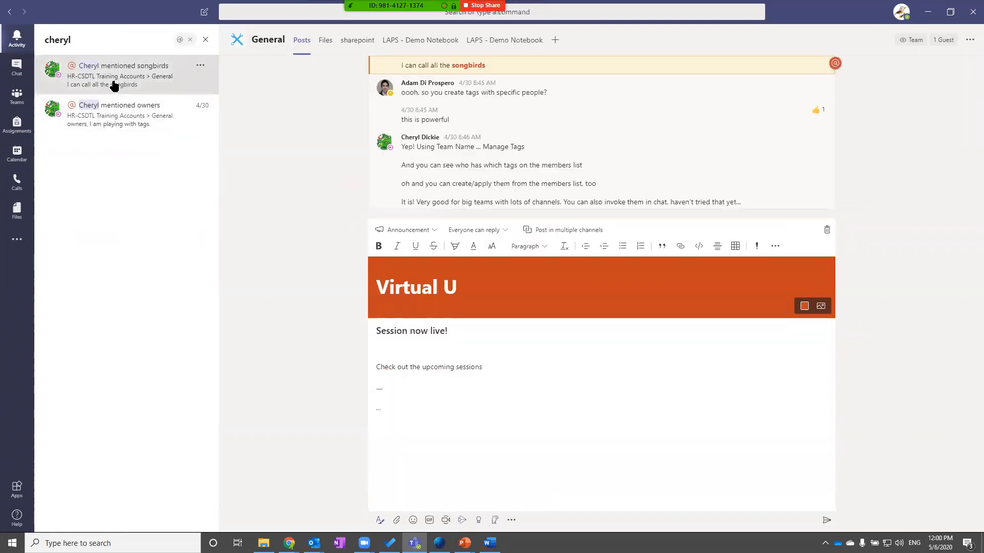
scroll(445, 138, "up", 5)
scroll(440, 138, "down", 2)
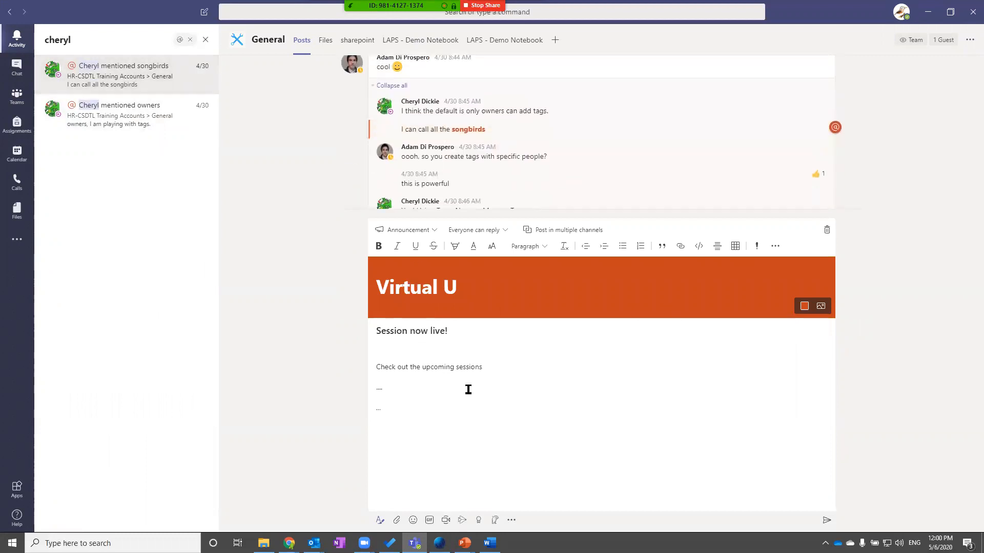
- Post the drafted "Virtual U" announcement in the General channel
left_click(825, 520)
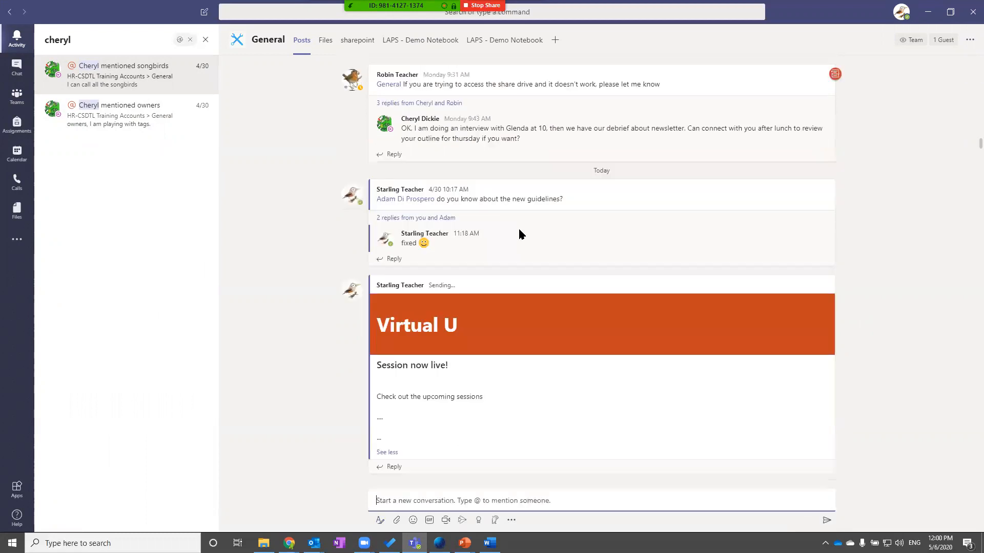
scroll(513, 246, "up", 5)
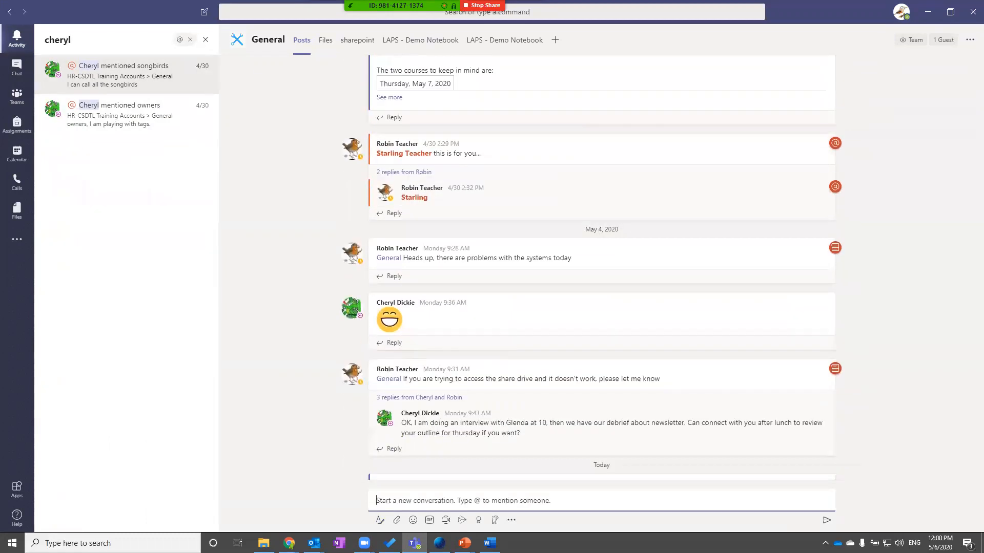
- Mark the General channel post about share drive access as unread and return to the unfiltered activity feed
key("alt+Tab")
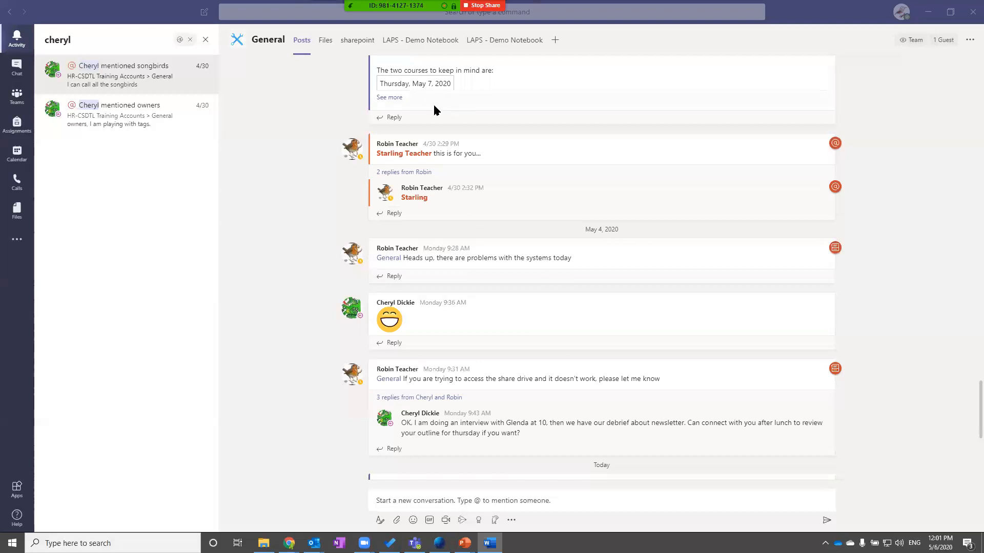
scroll(730, 285, "down", 5)
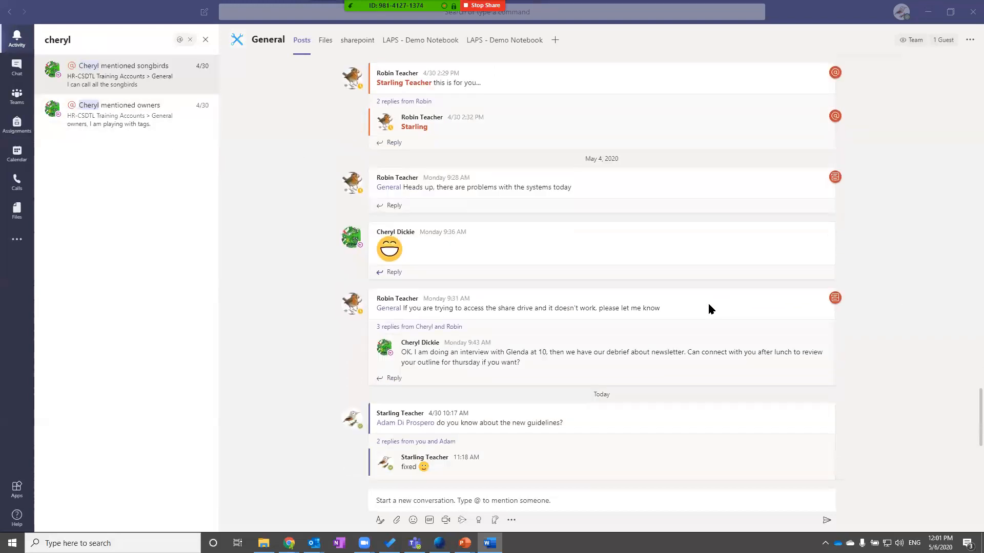
scroll(577, 277, "up", 2)
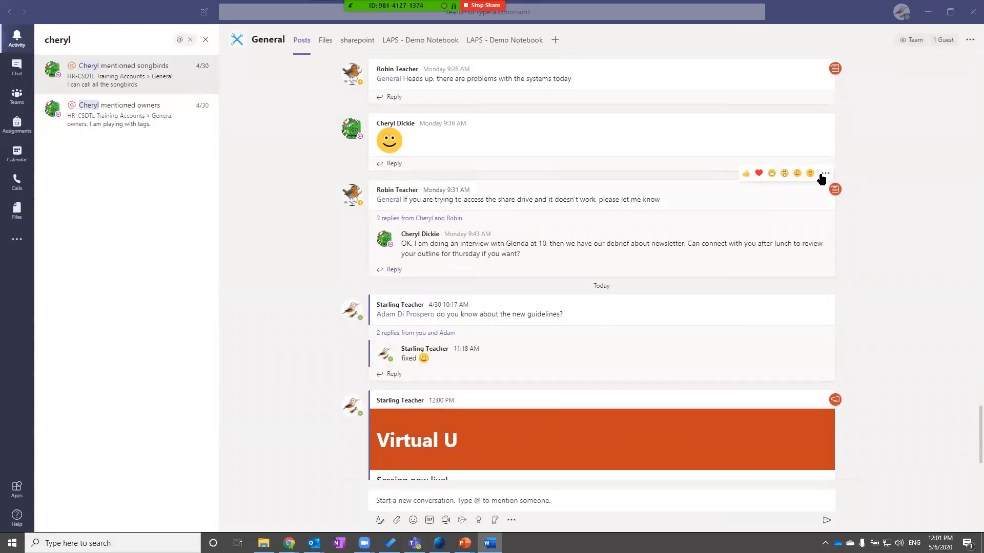
left_click(824, 174)
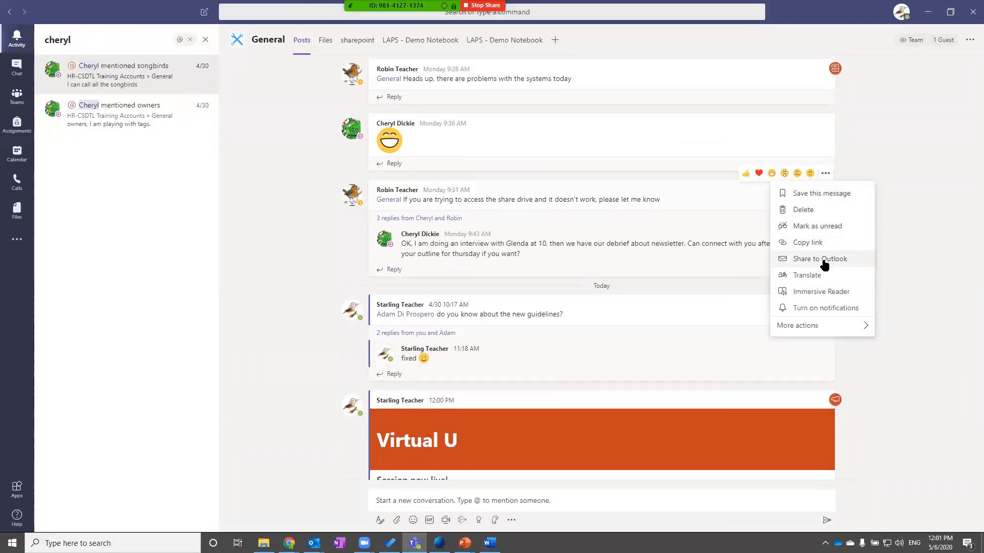
left_click(825, 227)
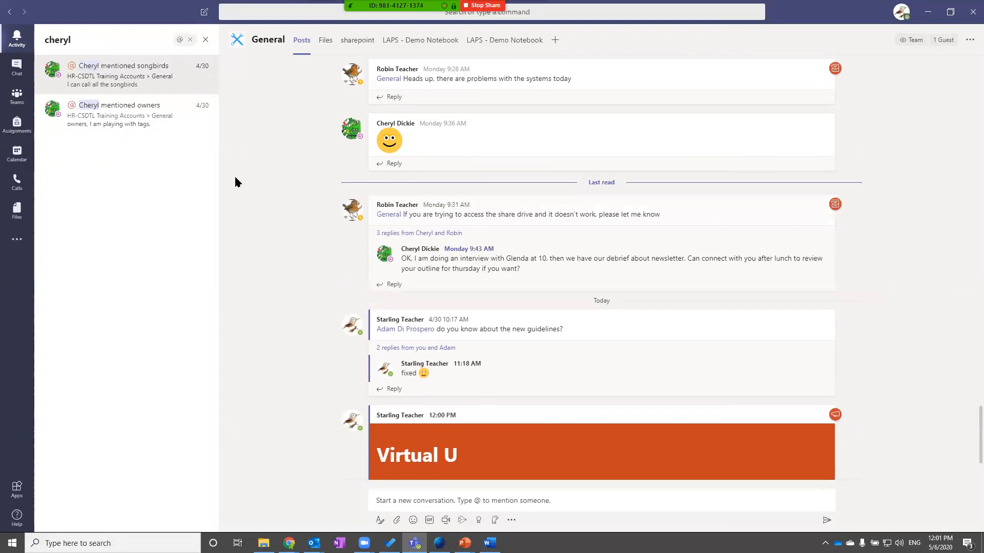
left_click(14, 45)
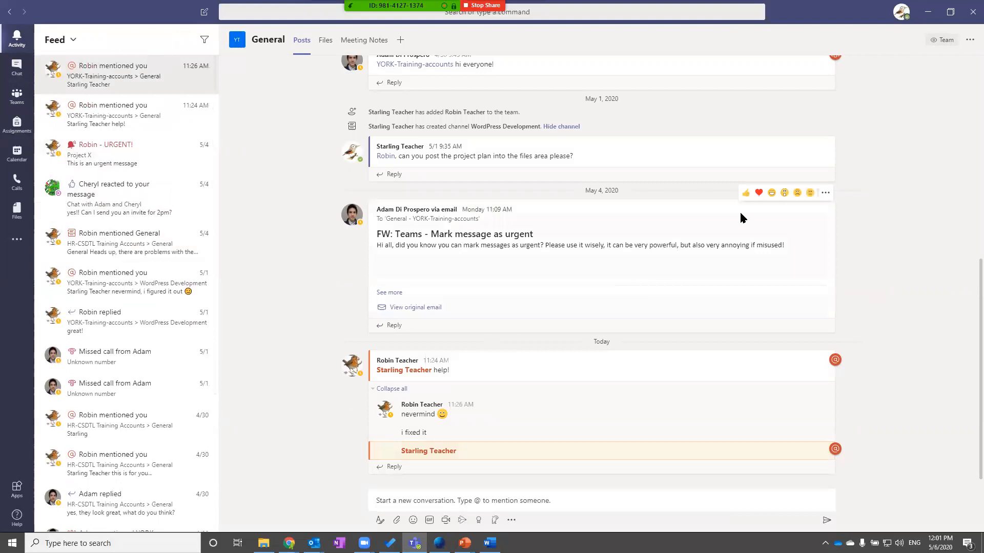
- Mark the "hi everyone!" post in the General channel of the YORK-Training-accounts team as unread
scroll(739, 211, "up", 4)
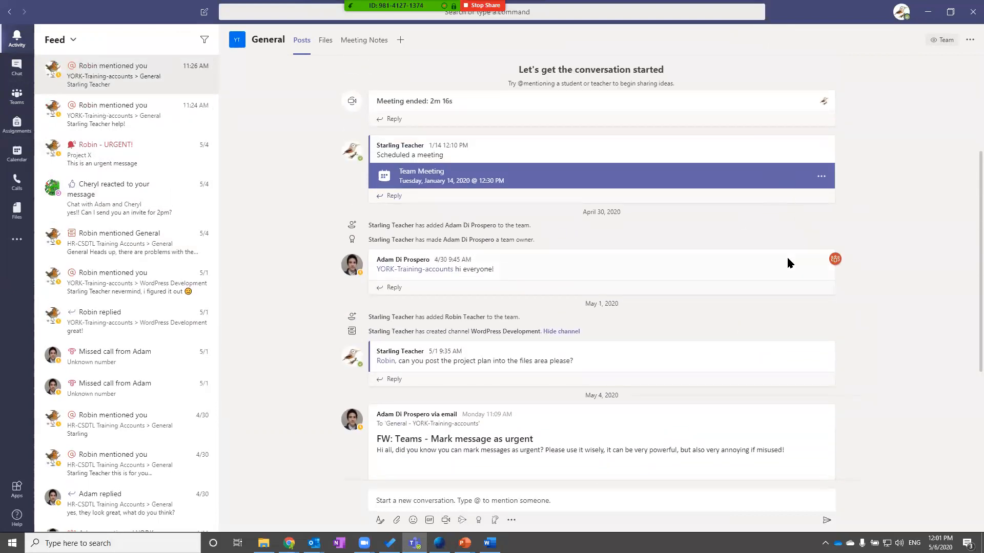
scroll(788, 263, "up", 3)
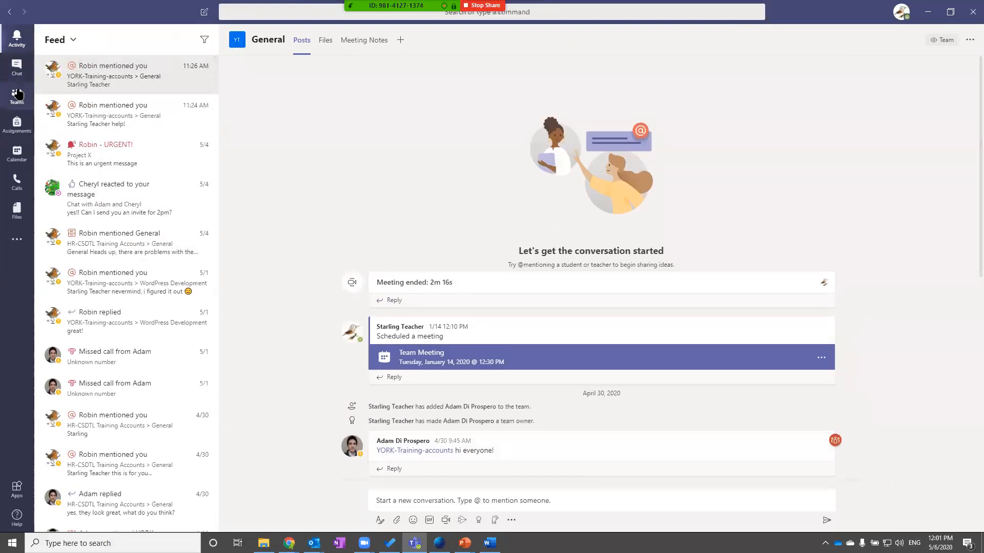
left_click(18, 93)
scroll(426, 215, "up", 3)
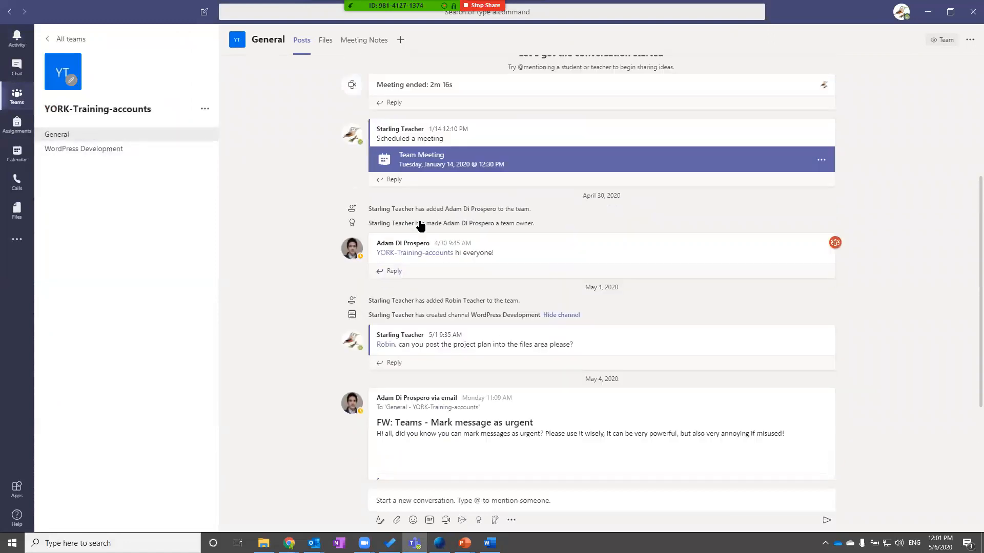
scroll(422, 227, "up", 4)
scroll(487, 339, "down", 3)
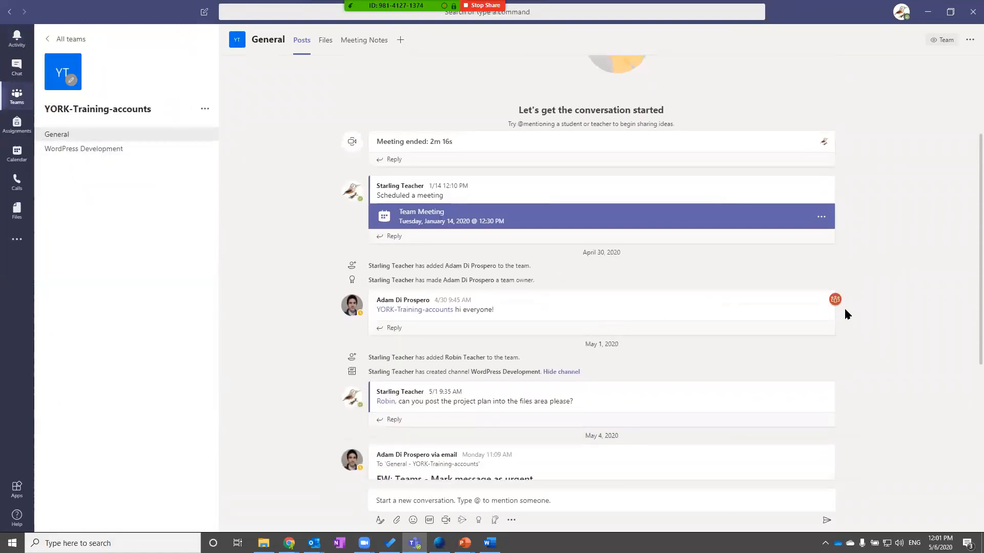
mouse_move(483, 285)
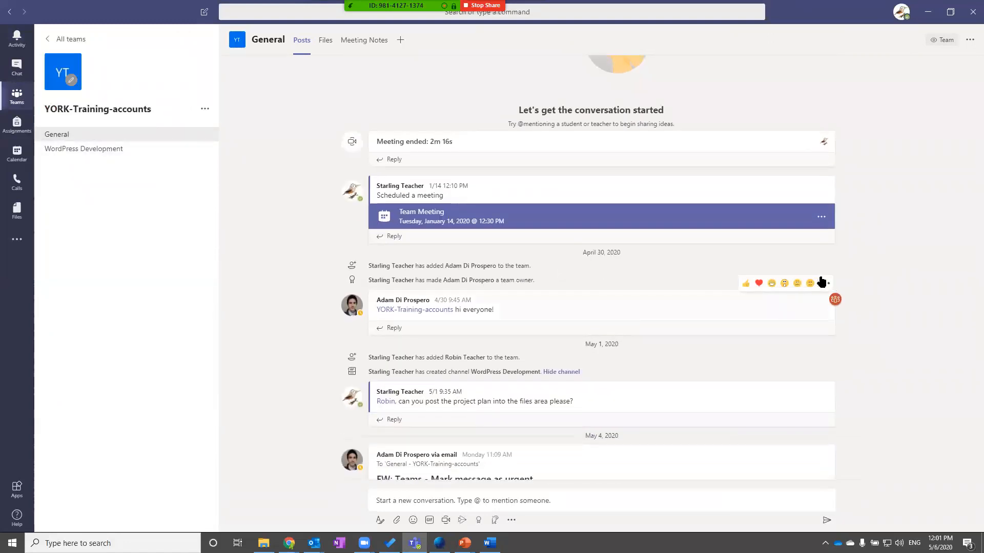
left_click(823, 284)
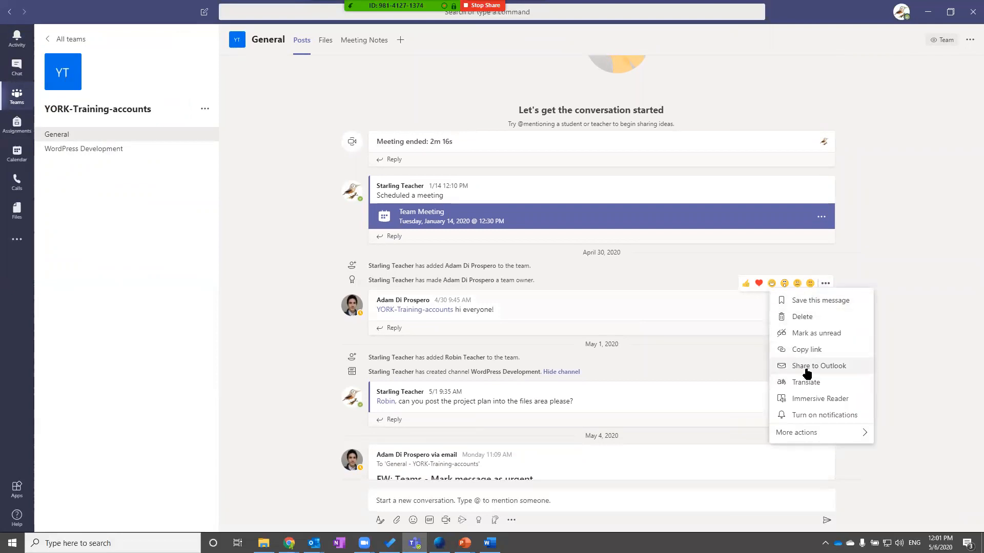
left_click(814, 335)
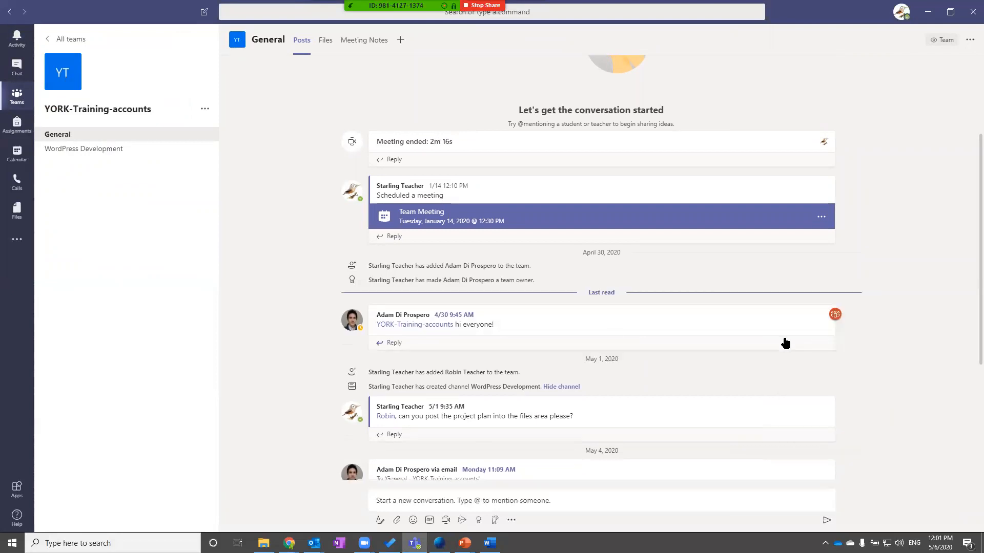
- Return to the activity feed and look through its list of notifications
left_click(16, 41)
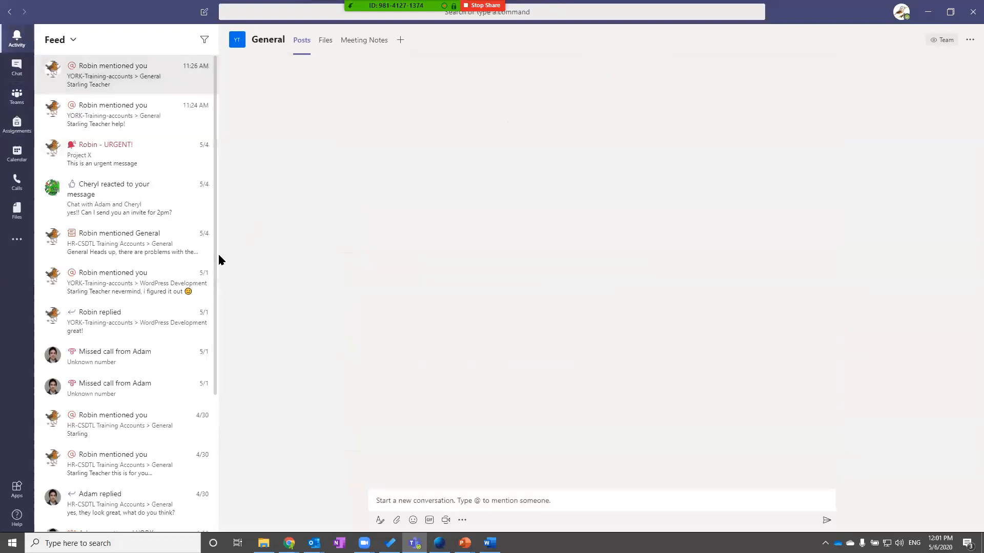
scroll(128, 341, "down", 5)
scroll(133, 340, "up", 4)
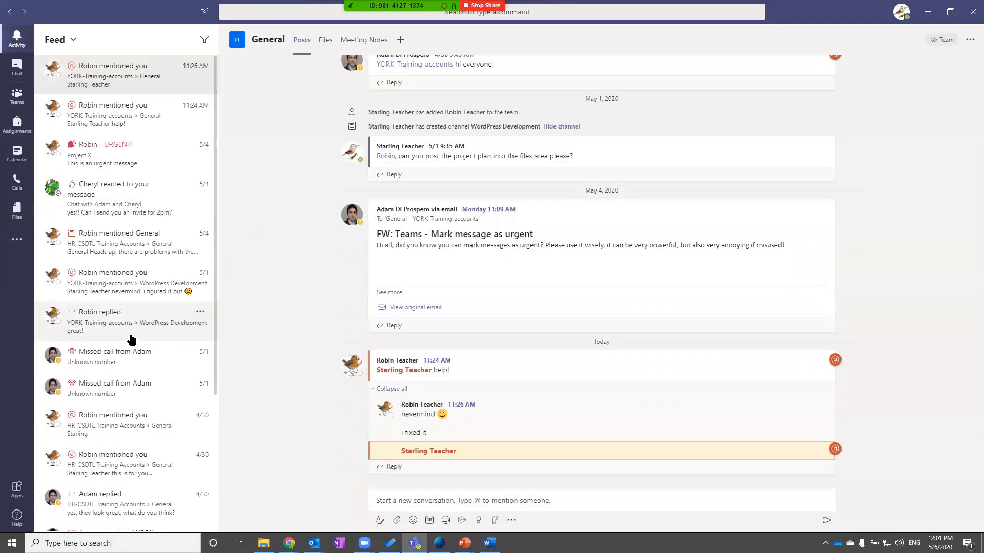
left_click(490, 543)
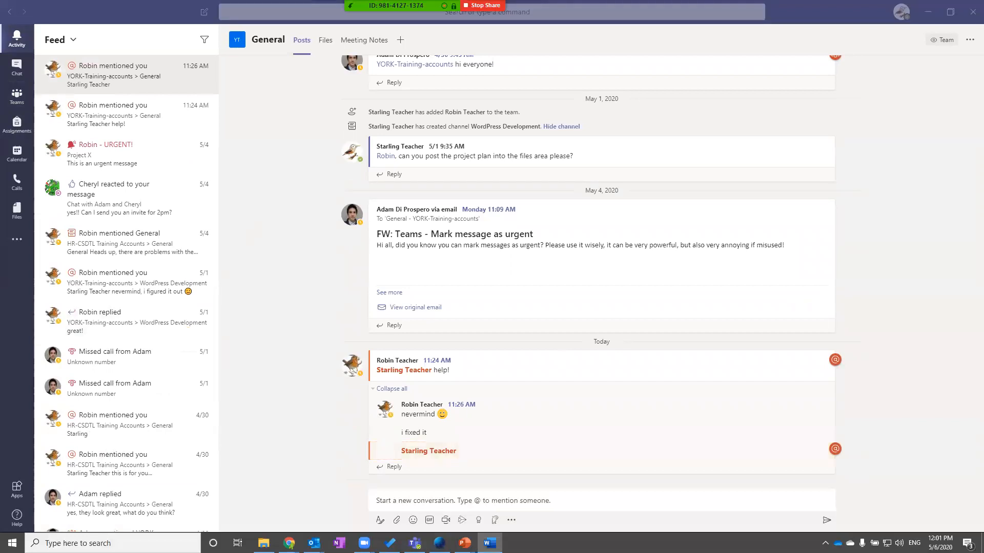
left_click(20, 51)
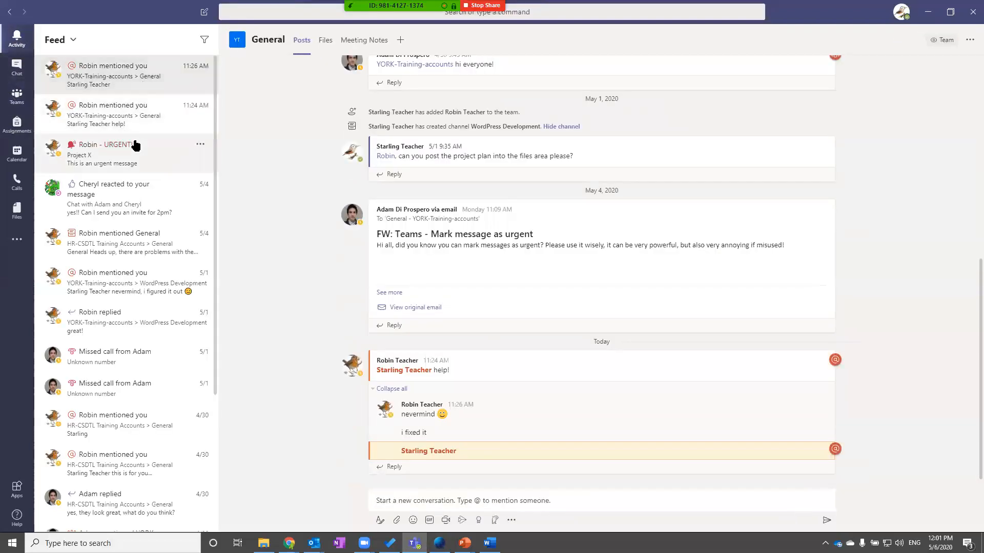
scroll(137, 187, "down", 5)
scroll(137, 187, "up", 5)
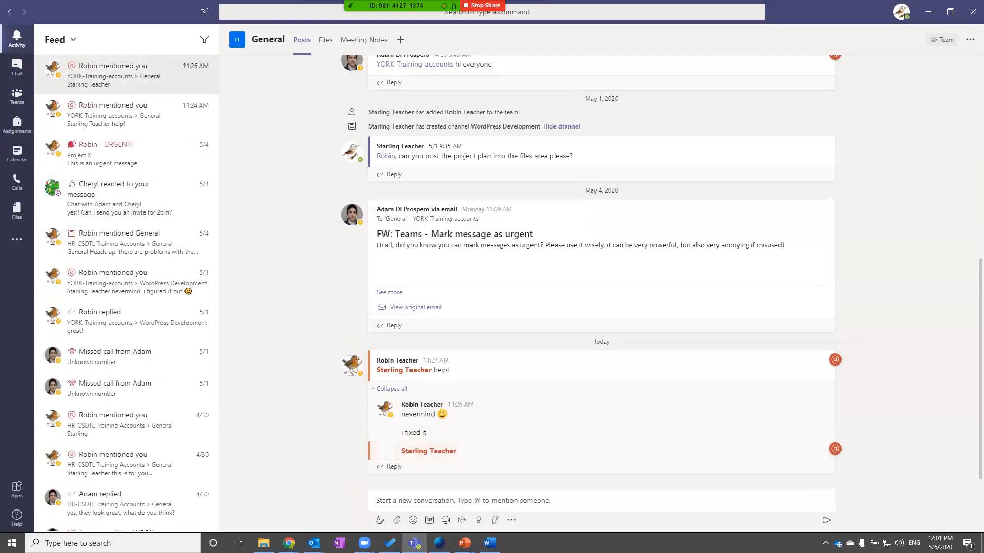
- Show the profile's account options and return to the General channel posts of YORK-Training-accounts
key("alt+Tab")
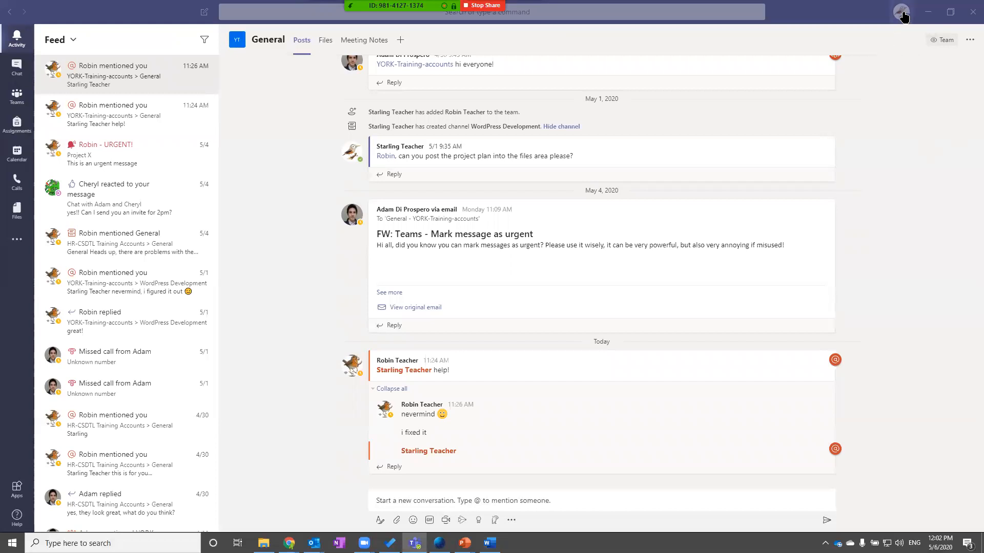
left_click(902, 14)
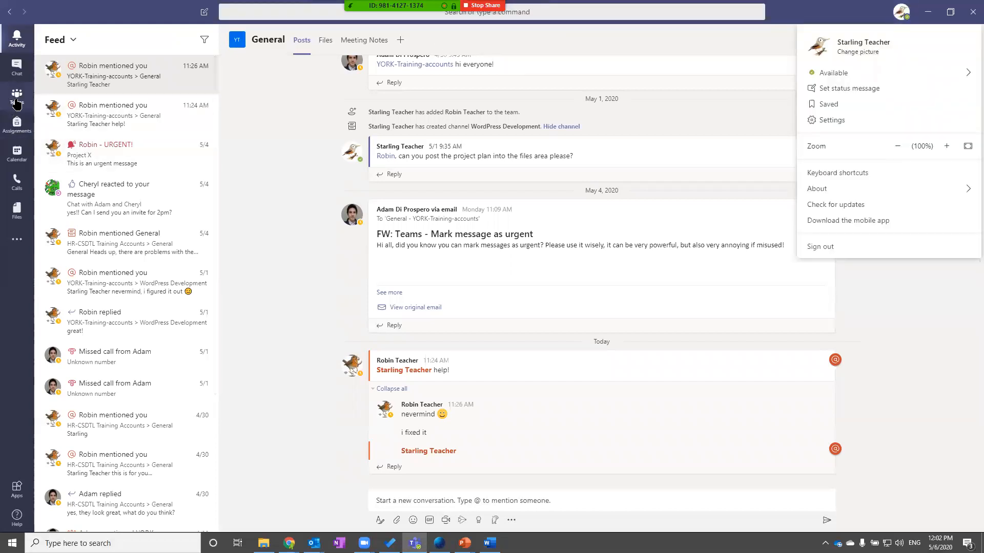
left_click(17, 95)
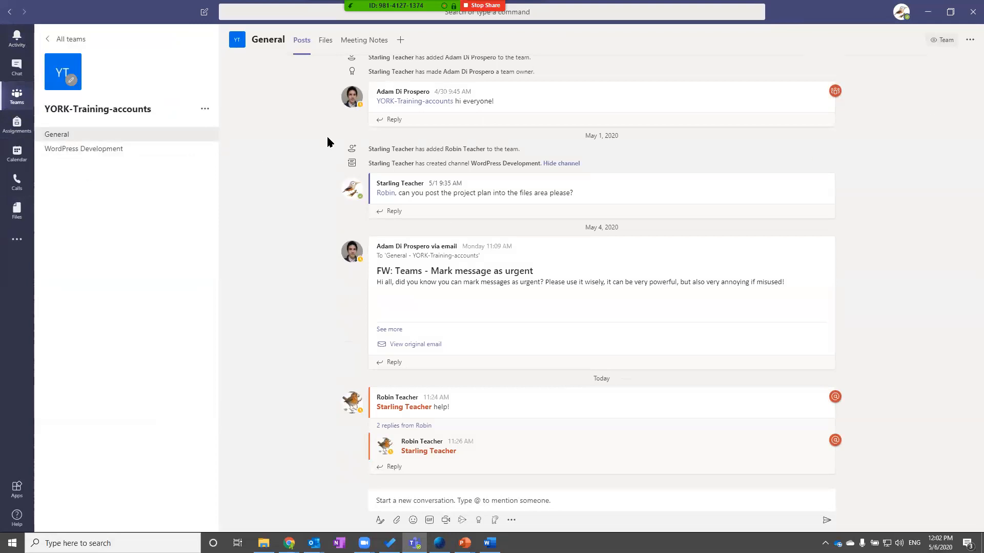
- View the most recent mention in the activity feed and show the available filter types for the feed
left_click(16, 38)
left_click(92, 71)
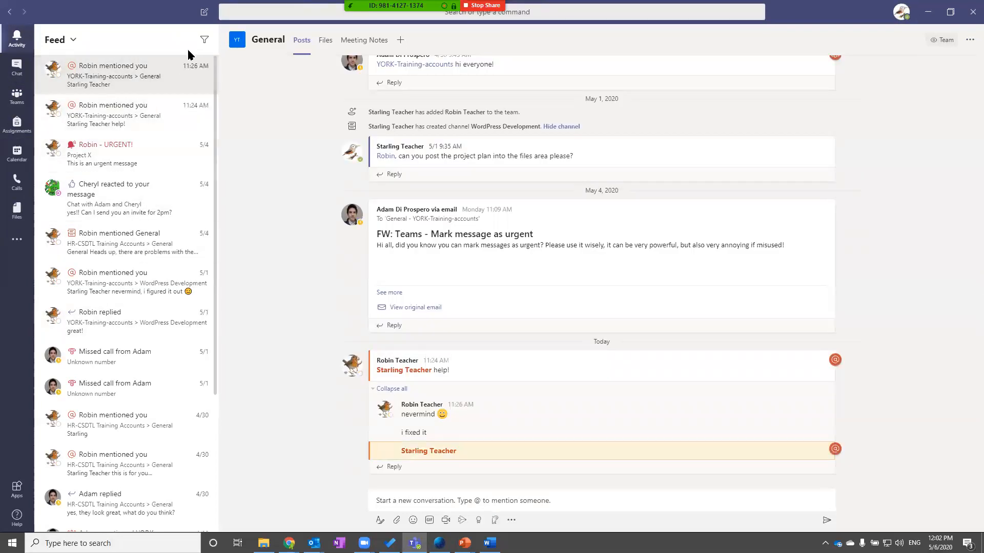
left_click(201, 42)
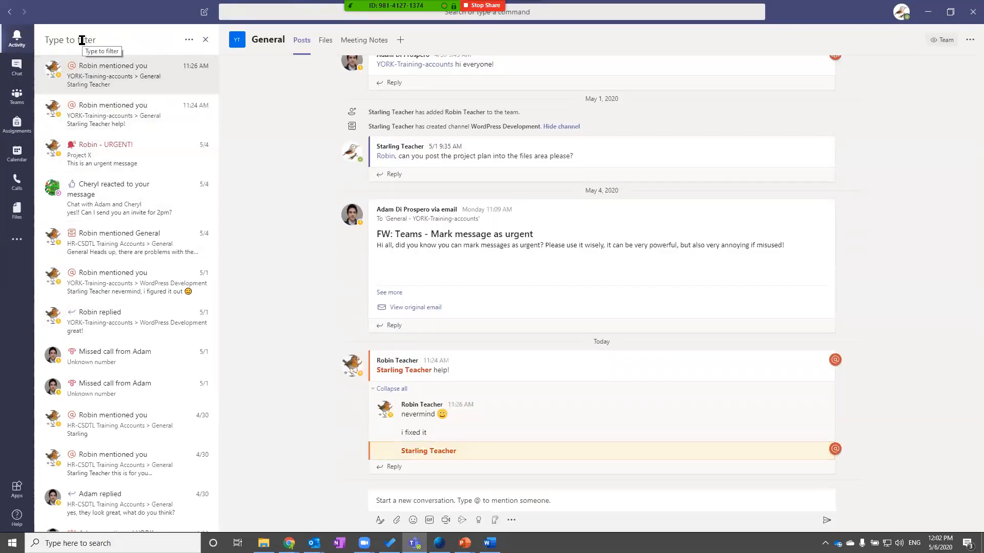
left_click(187, 40)
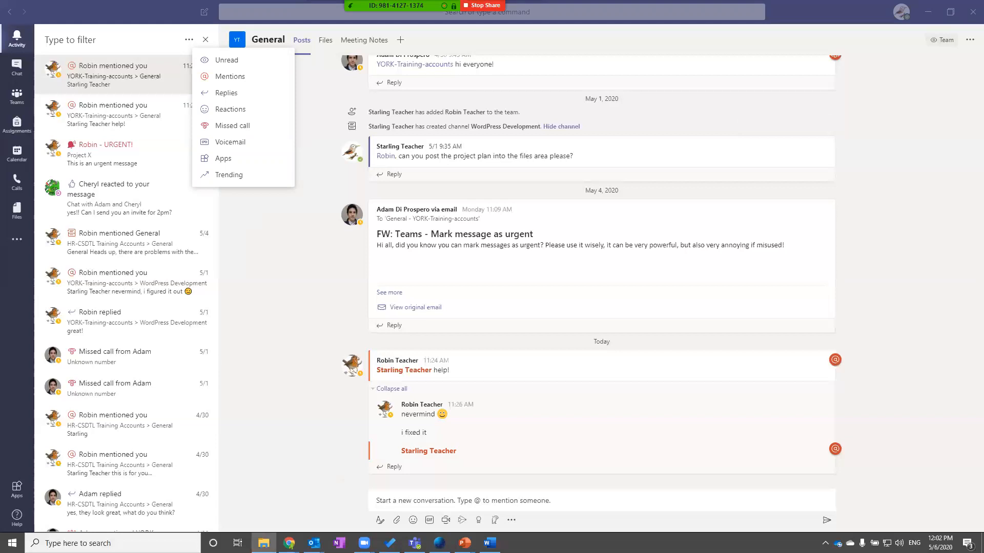
- Switch to Word and look through the "Managing Activity in MS Teams" job aid, from personal notification settings to availability and status
key("alt+Tab")
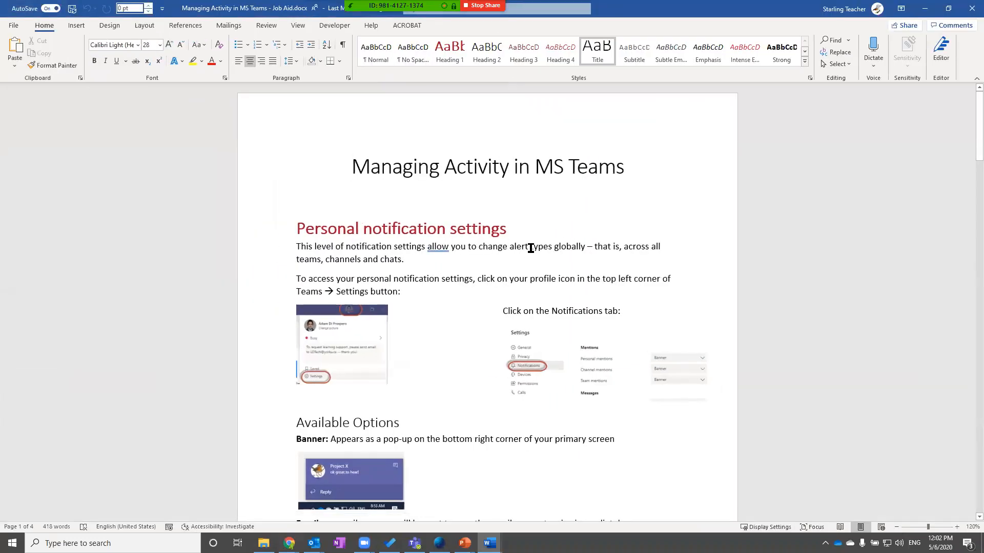
scroll(529, 251, "down", 3)
scroll(530, 250, "down", 7)
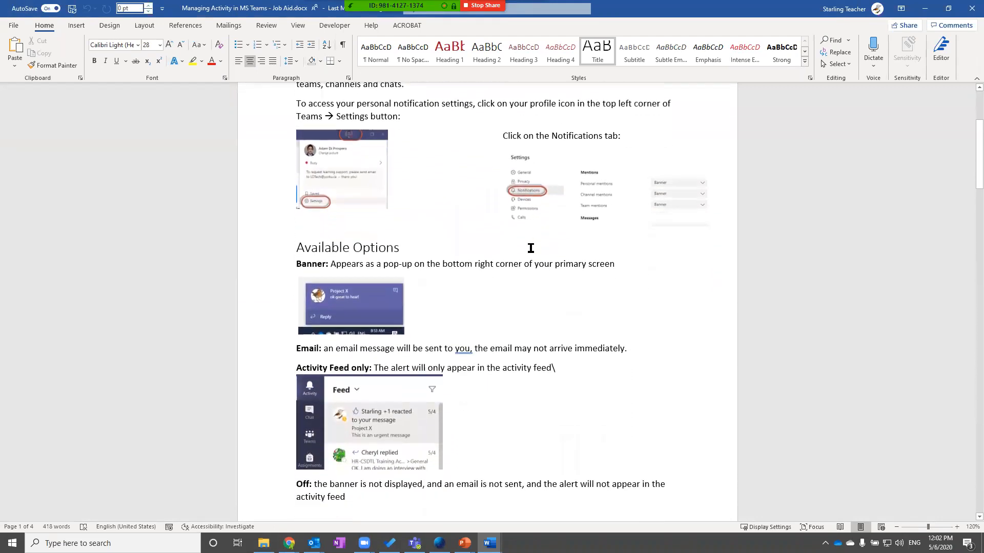
scroll(531, 244, "down", 10)
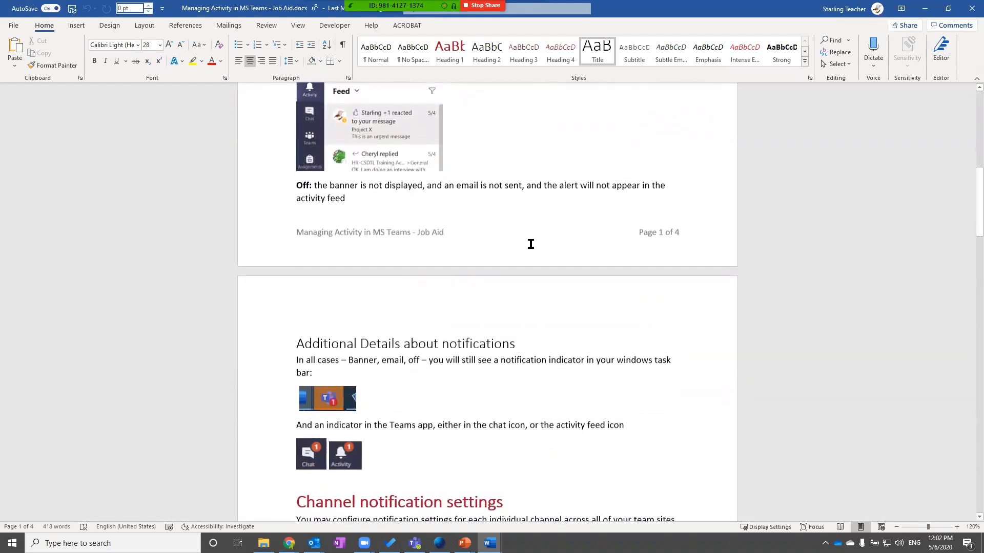
scroll(530, 245, "down", 9)
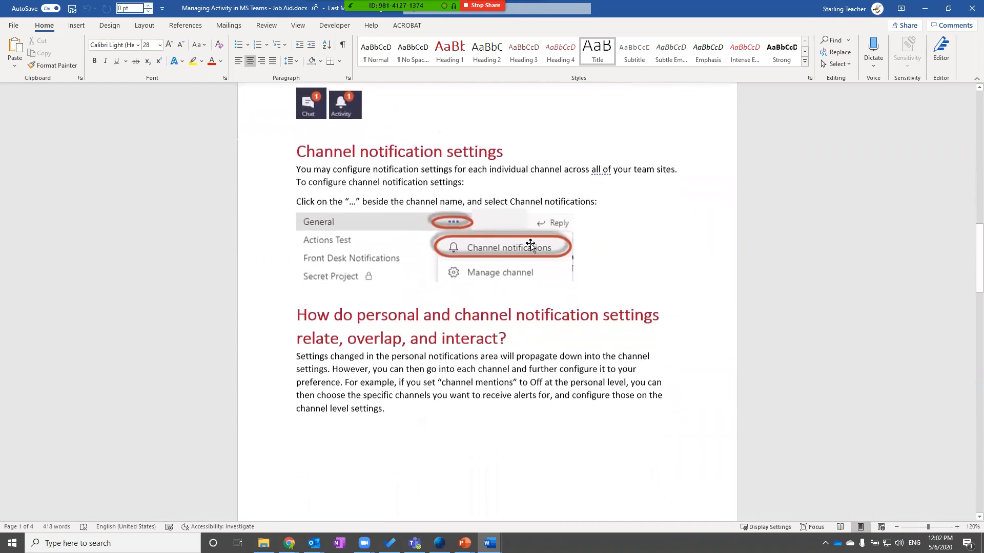
scroll(530, 244, "down", 10)
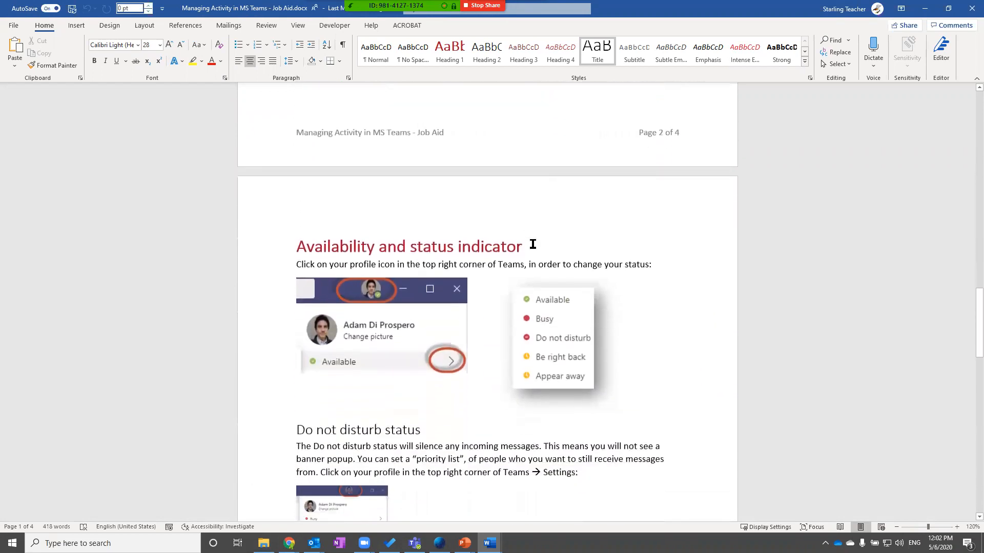